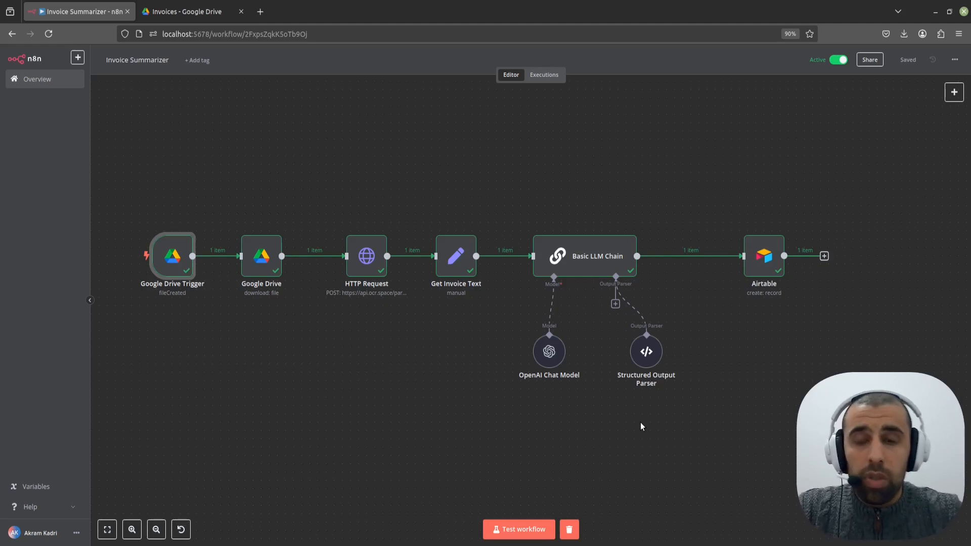
Review invoice_3159.pdf, highlighting the vendor name and the invoice total among the invoice details.
mouse_move(270, 544)
click(298, 517)
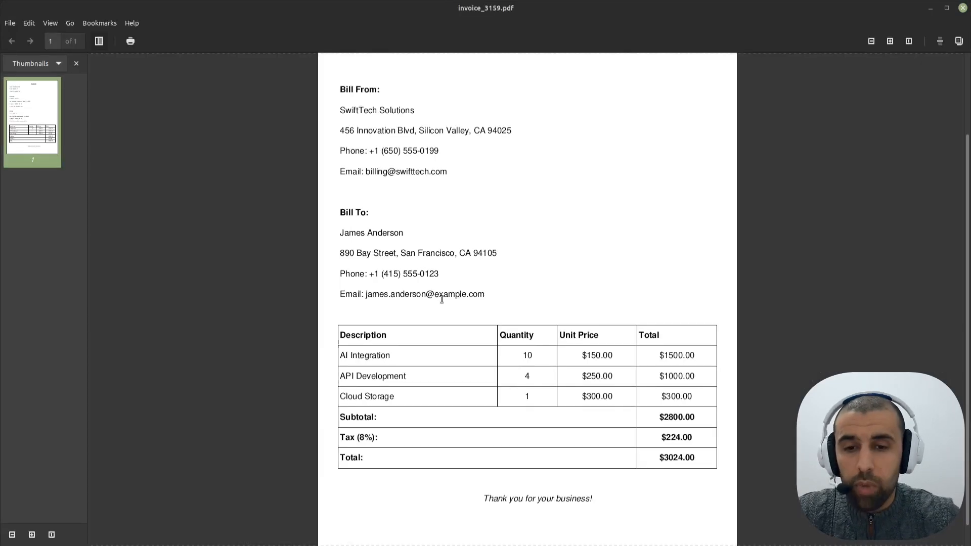
scroll(442, 299, up, 4)
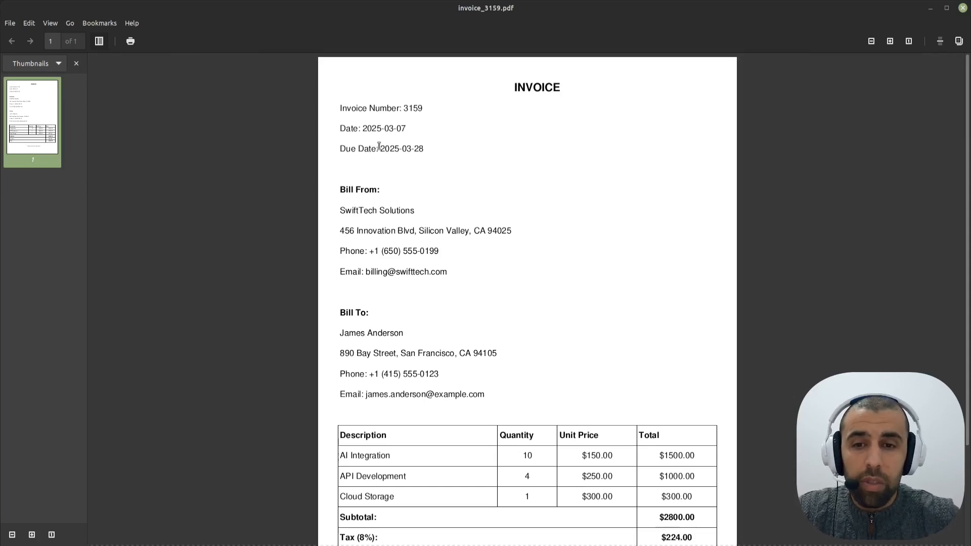
scroll(401, 195, down, 5)
scroll(421, 190, up, 2)
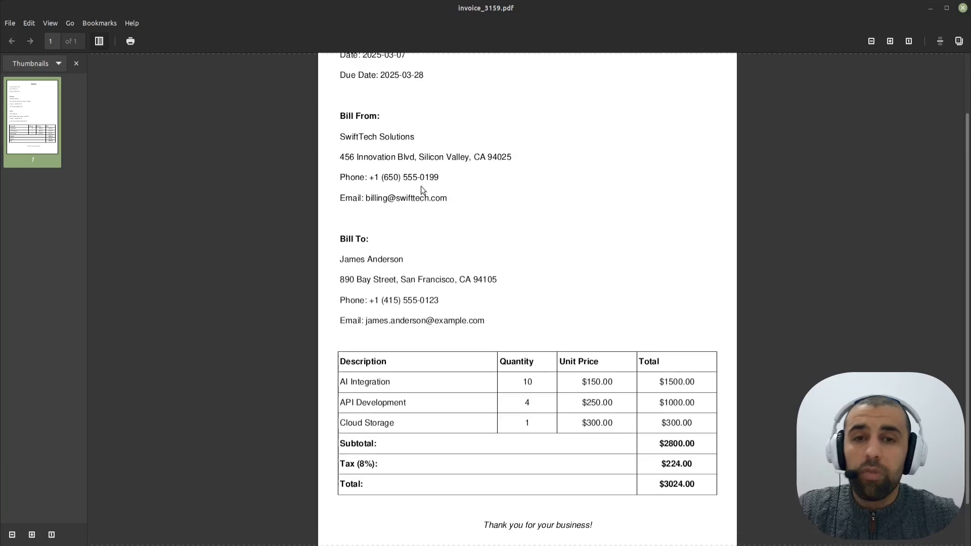
scroll(420, 167, up, 2)
triple_click(421, 132)
click(424, 141)
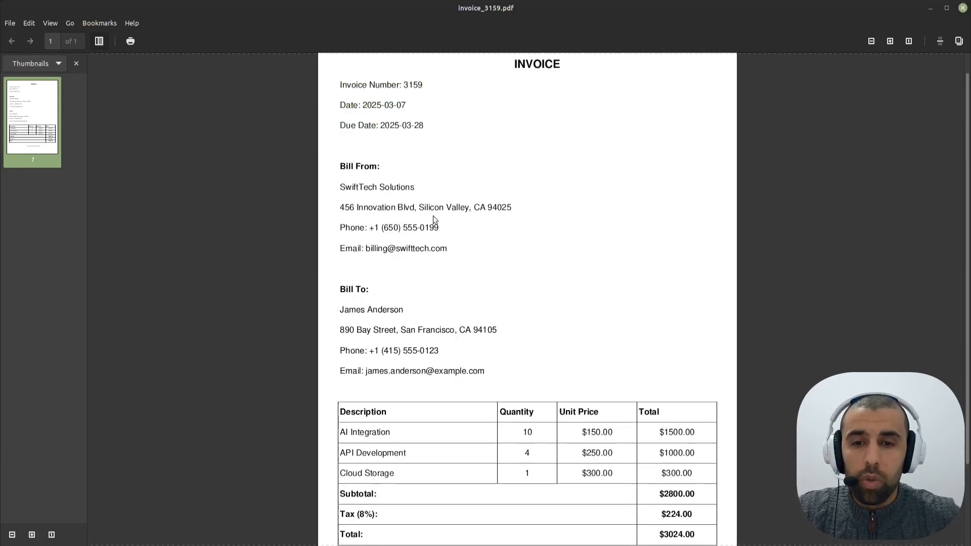
drag(416, 188, 332, 187)
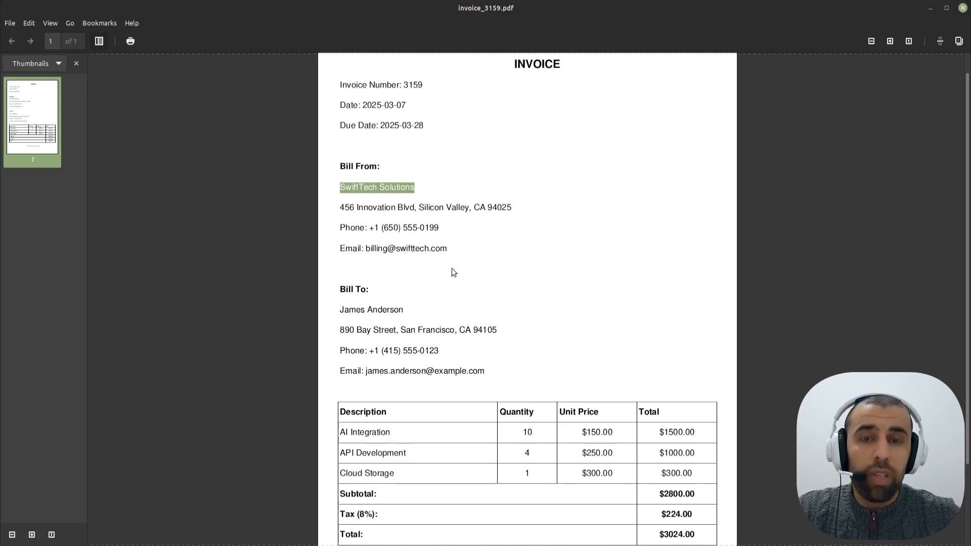
scroll(453, 272, down, 2)
drag(697, 436, 668, 441)
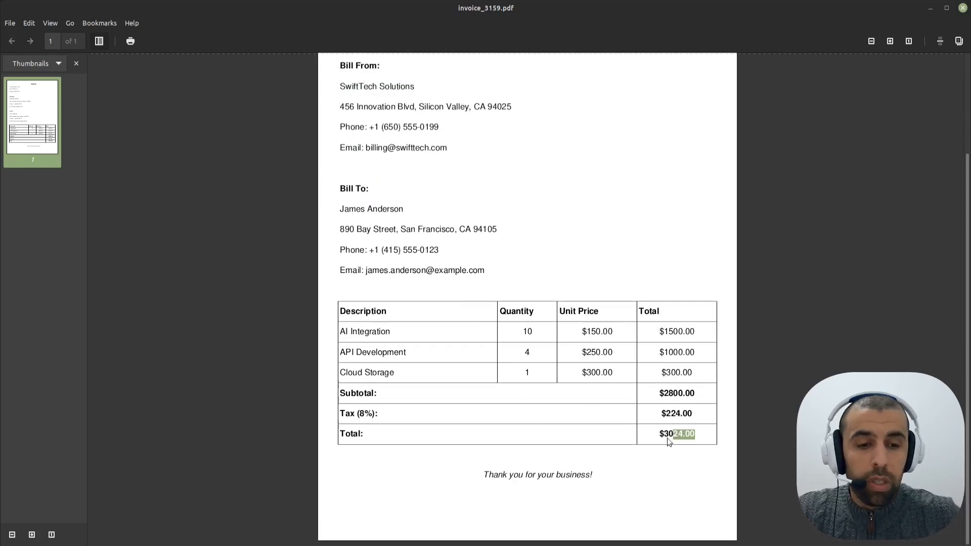
scroll(557, 374, up, 1)
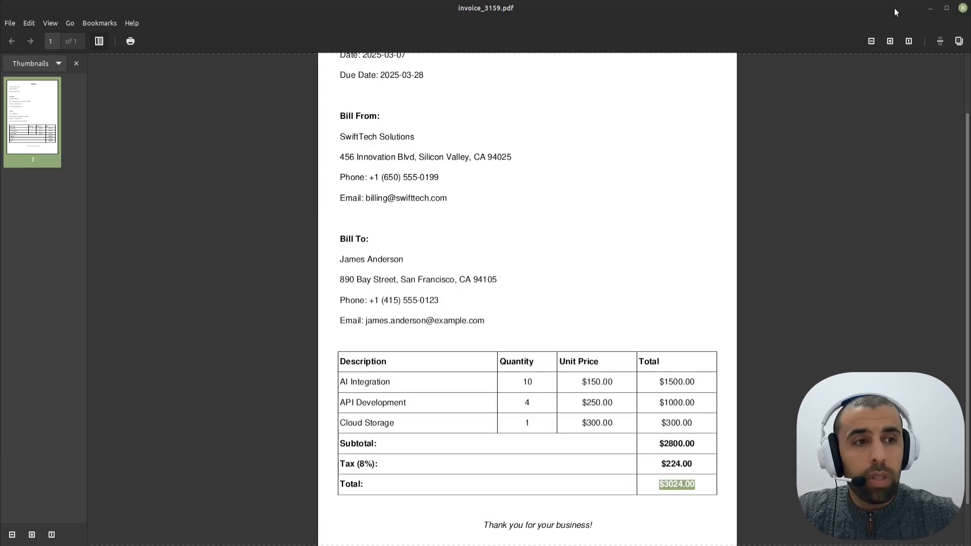
click(929, 9)
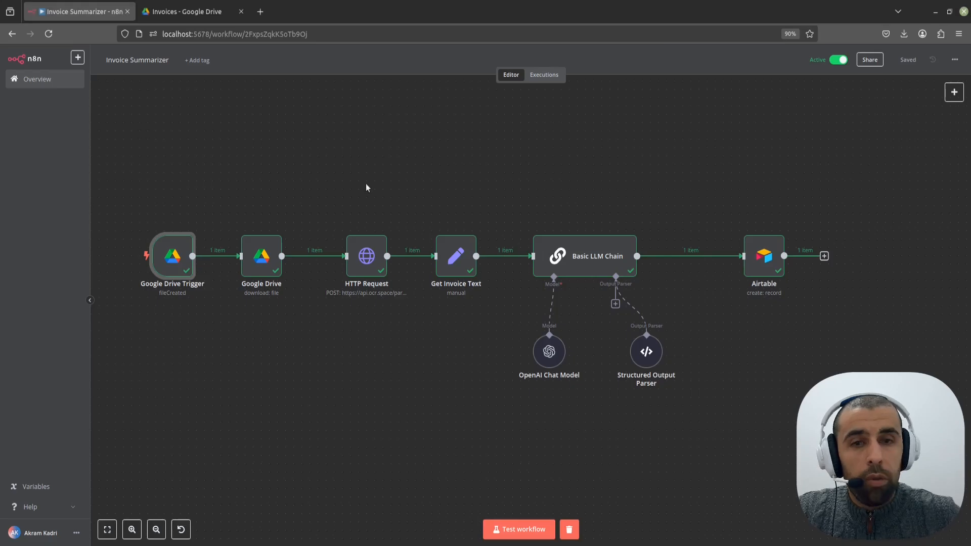
Check the Invoices folder in Google Drive and the Invoices table in Airtable for their existing entries.
click(193, 12)
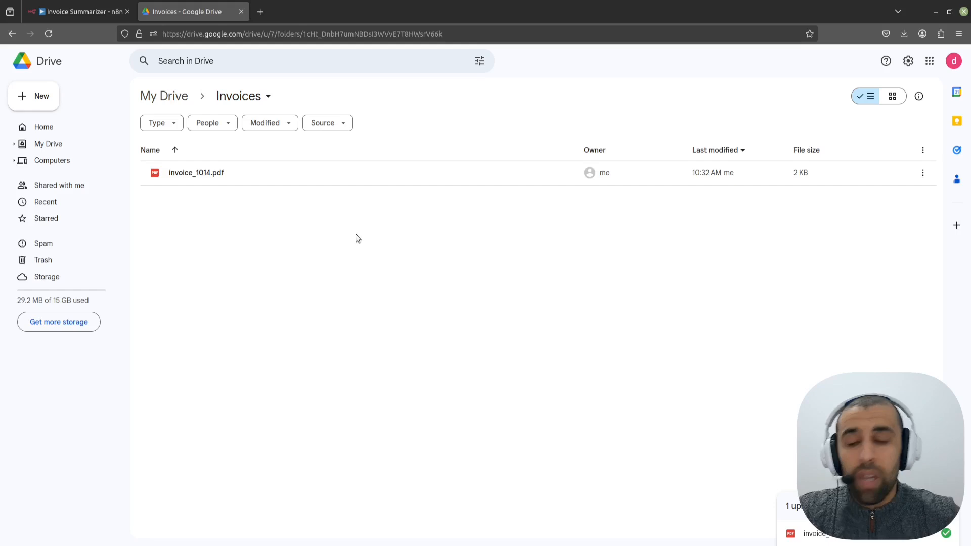
click(353, 545)
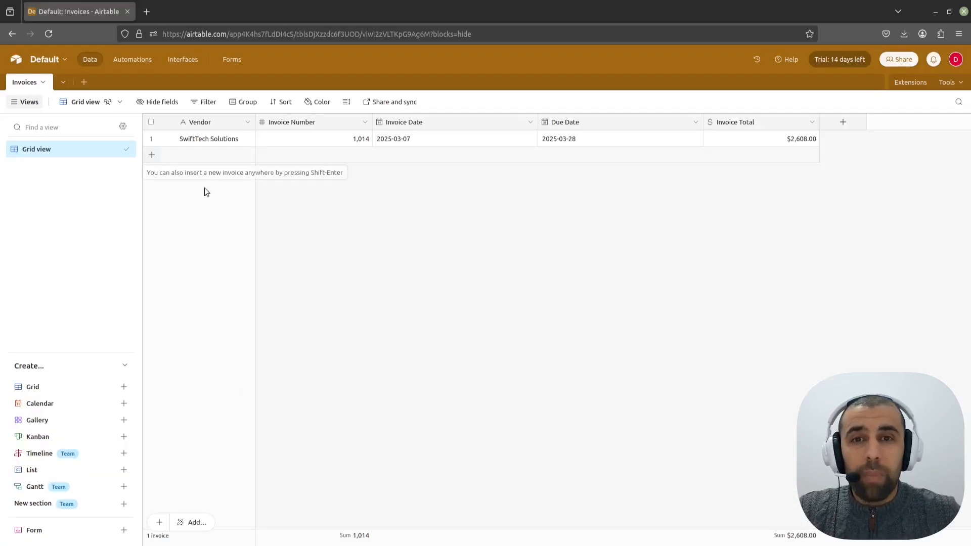
click(154, 545)
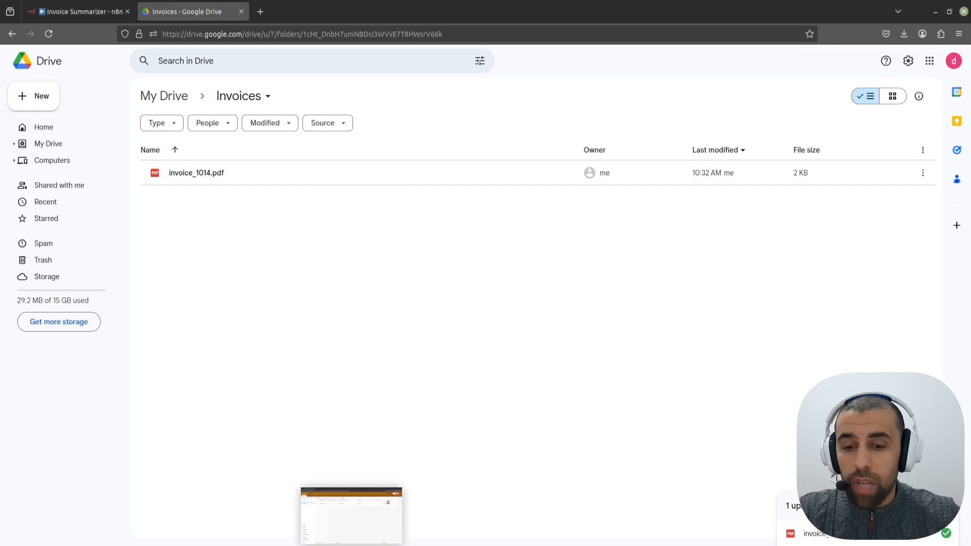
Upload invoice_3159.pdf from the local Sample Invoices folder to the Invoices folder in Google Drive.
click(238, 545)
drag(481, 263, 491, 111)
drag(592, 200, 226, 234)
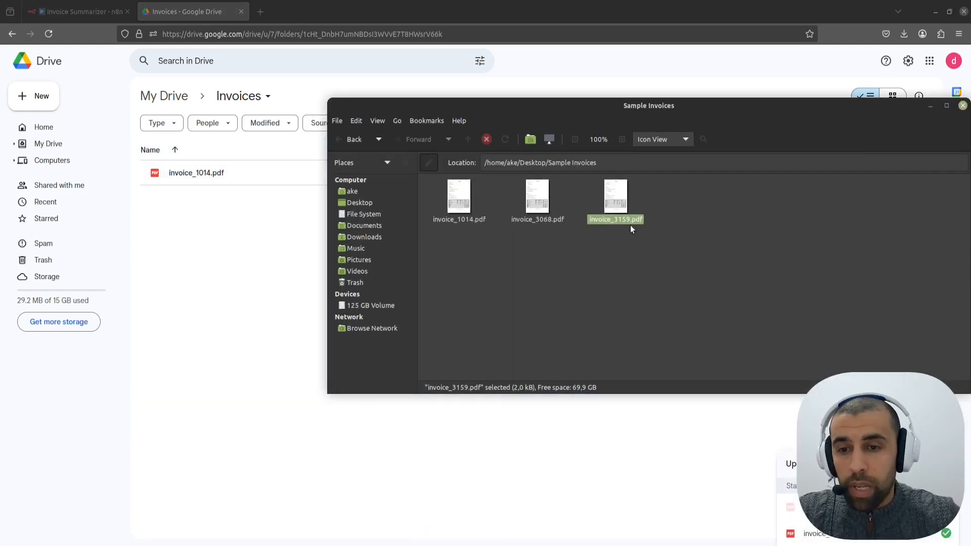
click(931, 106)
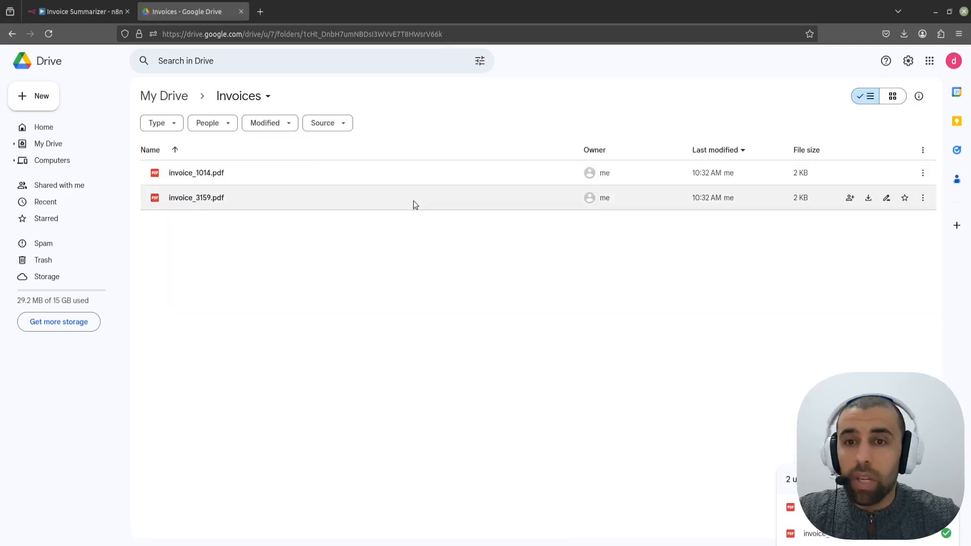
Switch to the Invoice Summarizer workflow in n8n, review the Google Drive Trigger's settings and inspect the latest execution.
click(89, 11)
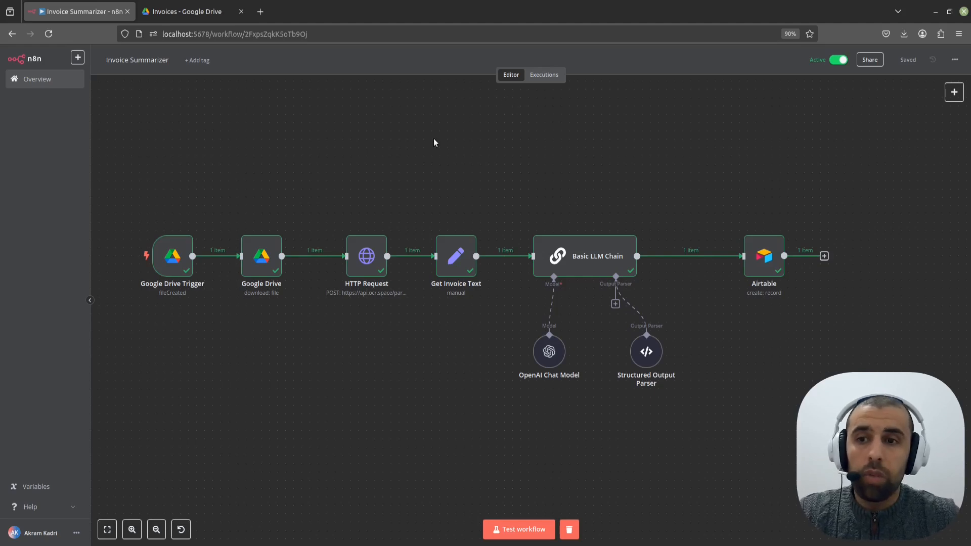
double_click(186, 259)
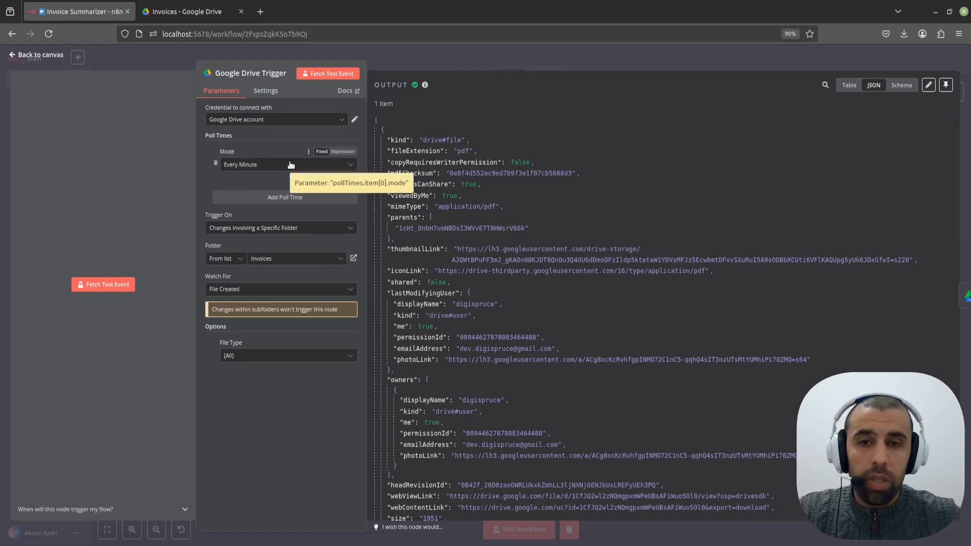
click(456, 64)
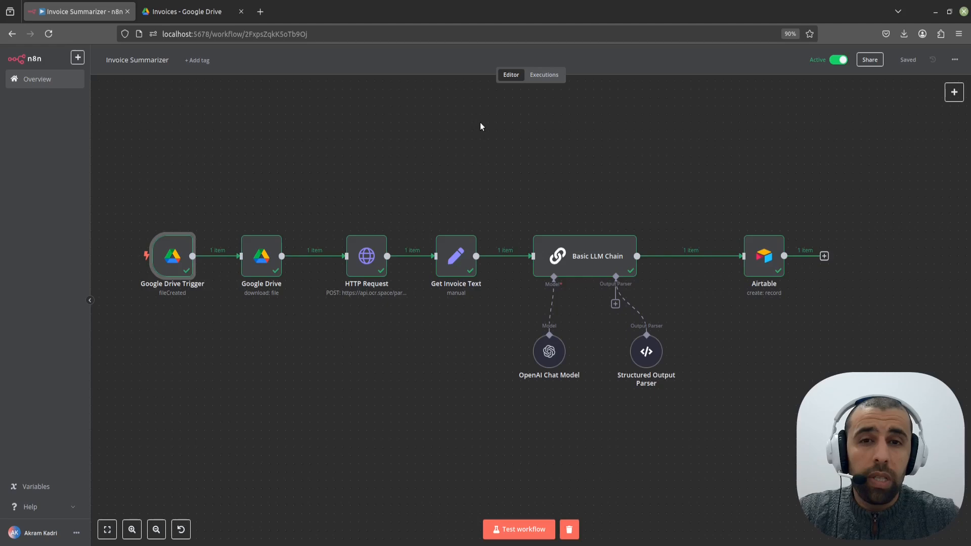
click(544, 76)
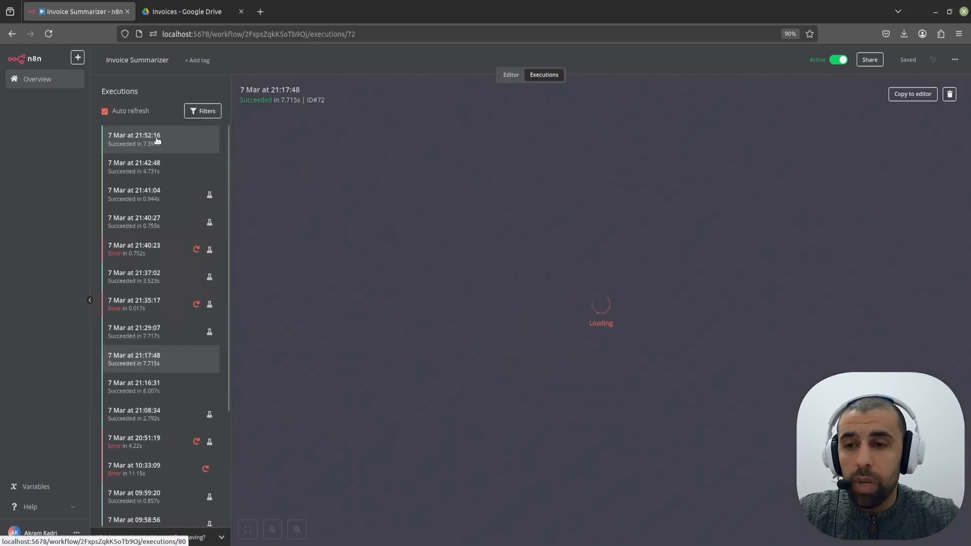
click(157, 141)
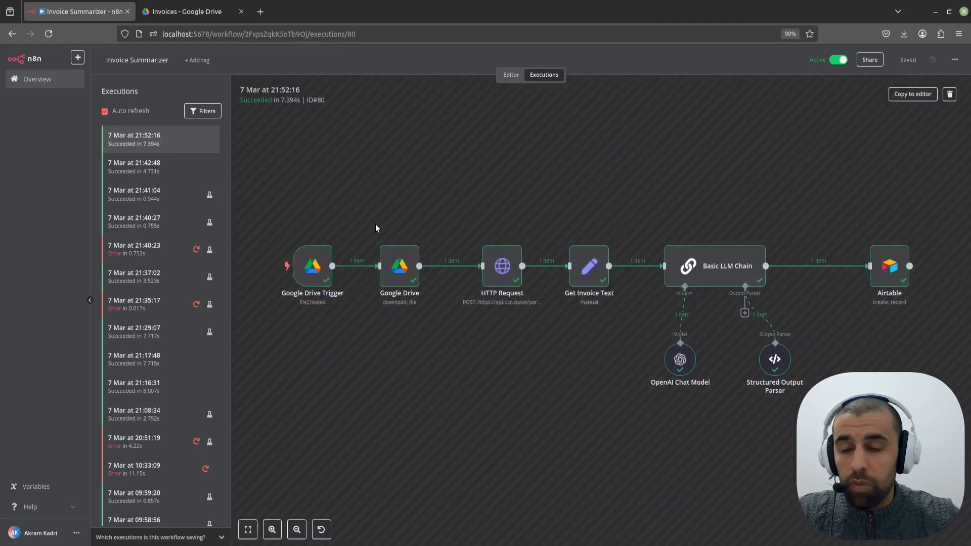
Switch to Airtable and check the new record's vendor, invoice number, invoice date, due date and total.
click(404, 544)
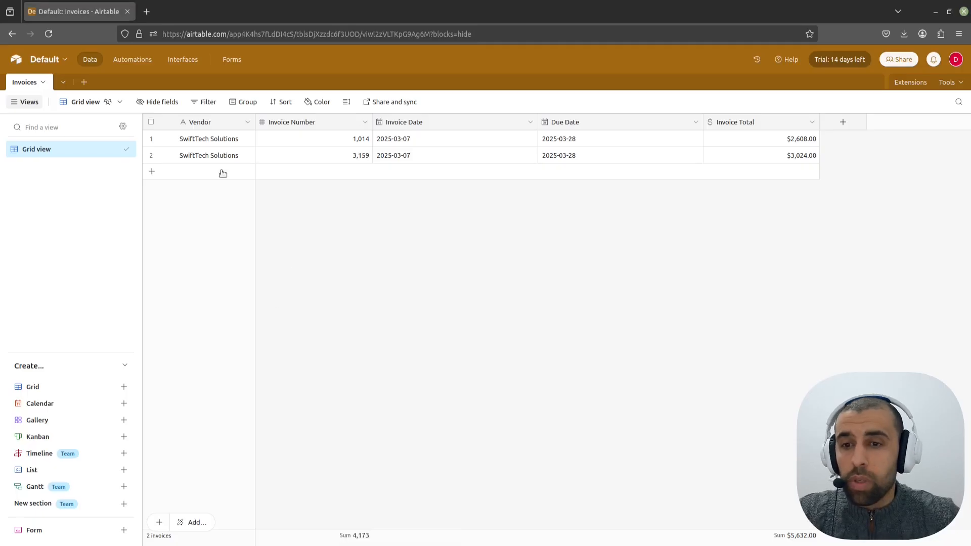
click(230, 153)
click(323, 153)
click(429, 157)
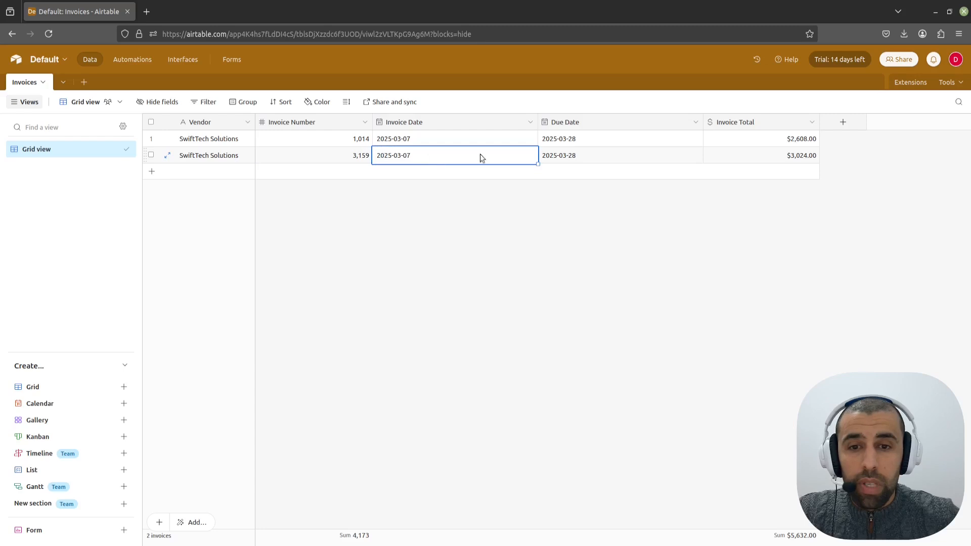
click(573, 159)
click(758, 160)
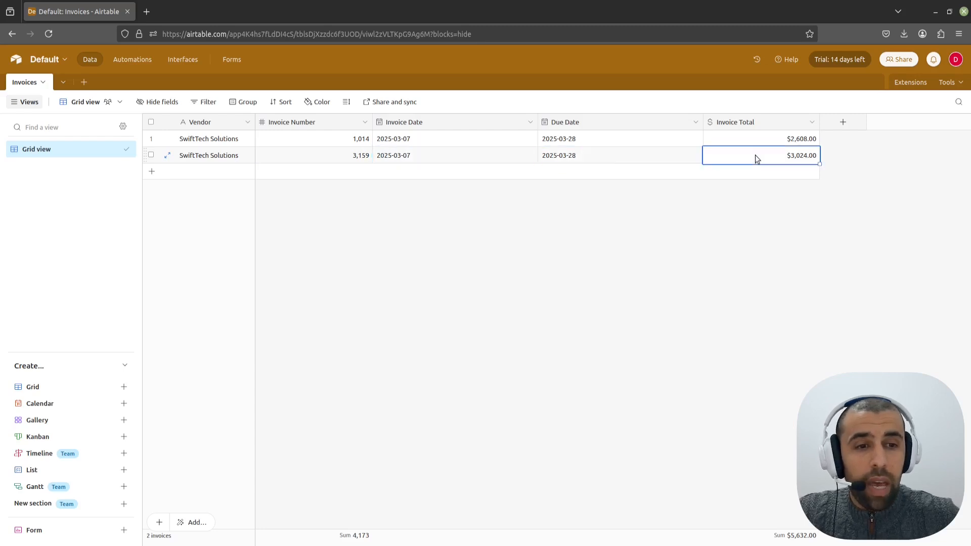
Compare the new Airtable record with invoice_3159.pdf, highlighting the invoice number line in the PDF.
key(alt+Tab)
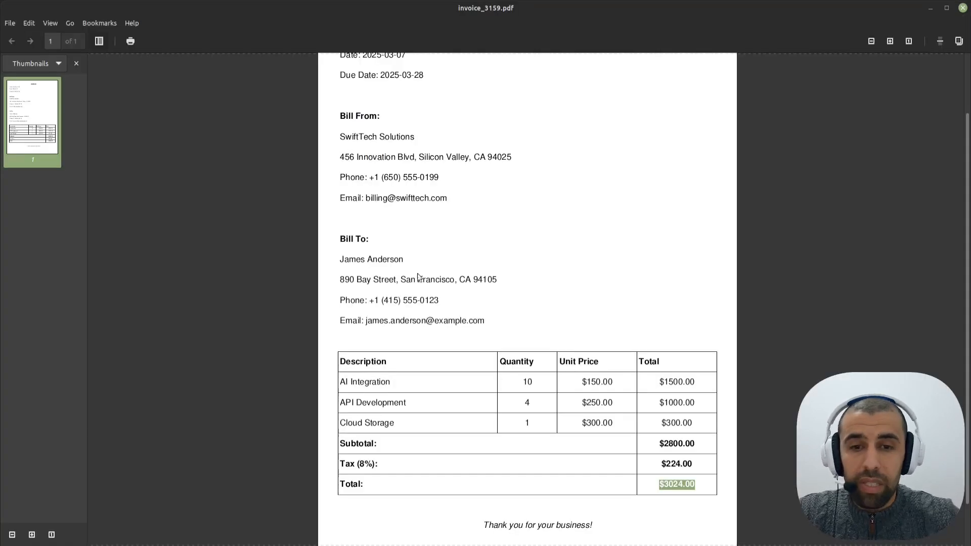
scroll(472, 233, up, 3)
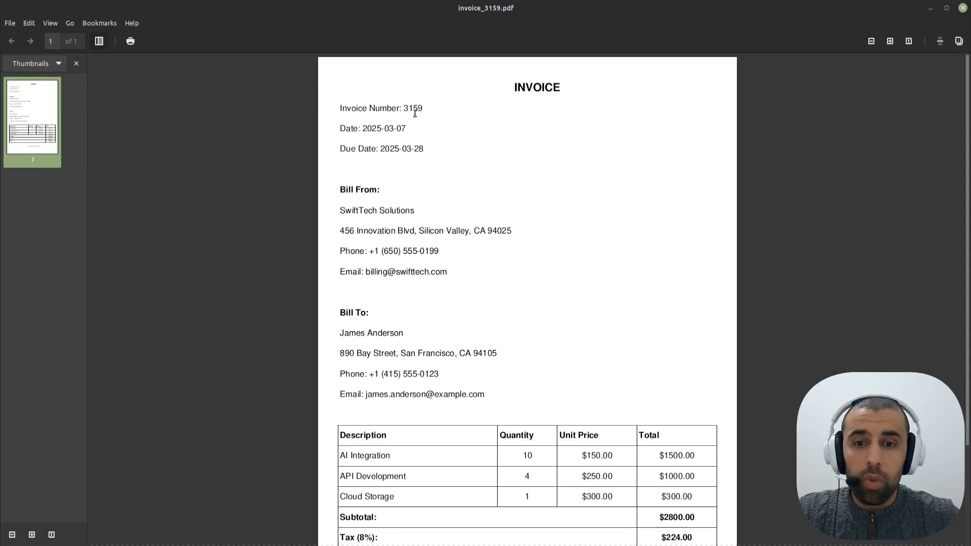
drag(414, 108, 339, 109)
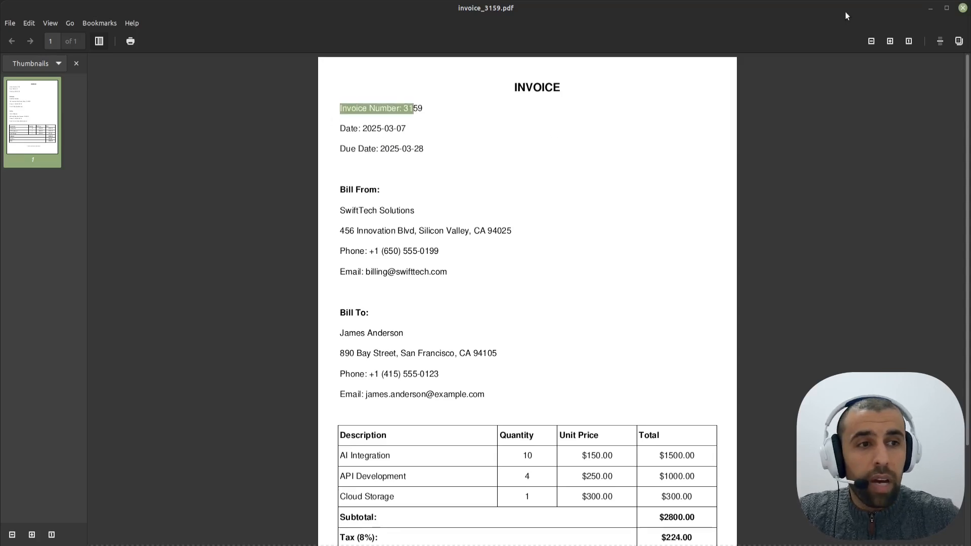
click(928, 7)
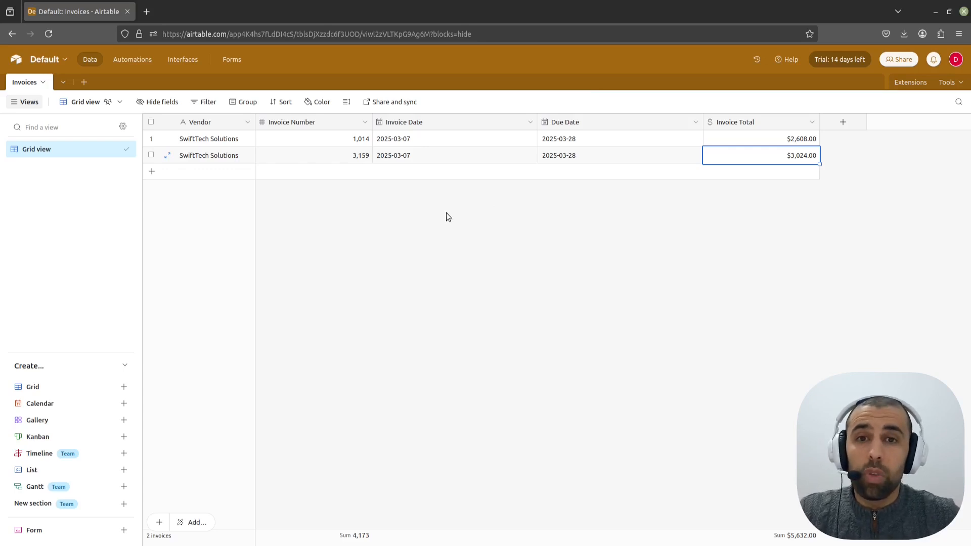
Switch to the empty n8n workflow and add a Google Drive trigger for changes involving a specific folder.
click(108, 545)
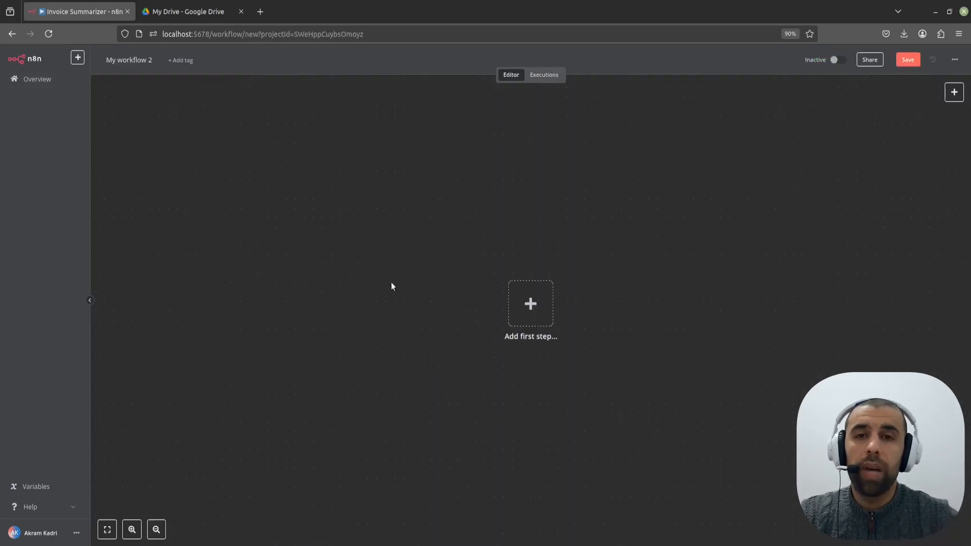
click(530, 303)
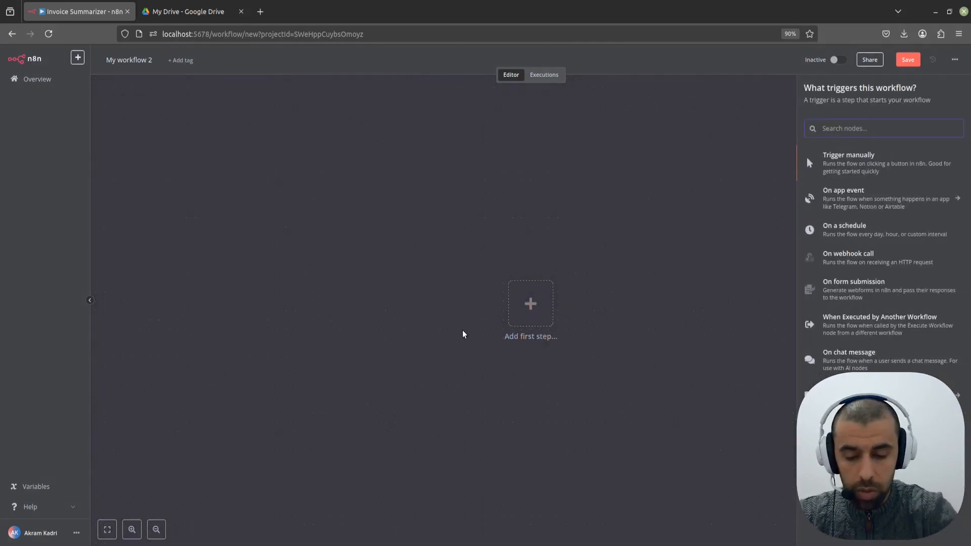
text(drive)
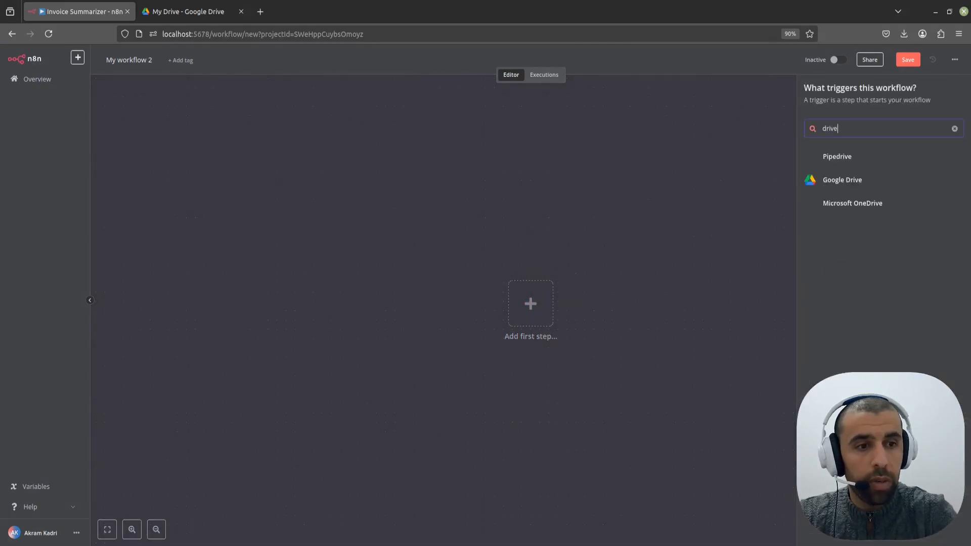
click(853, 181)
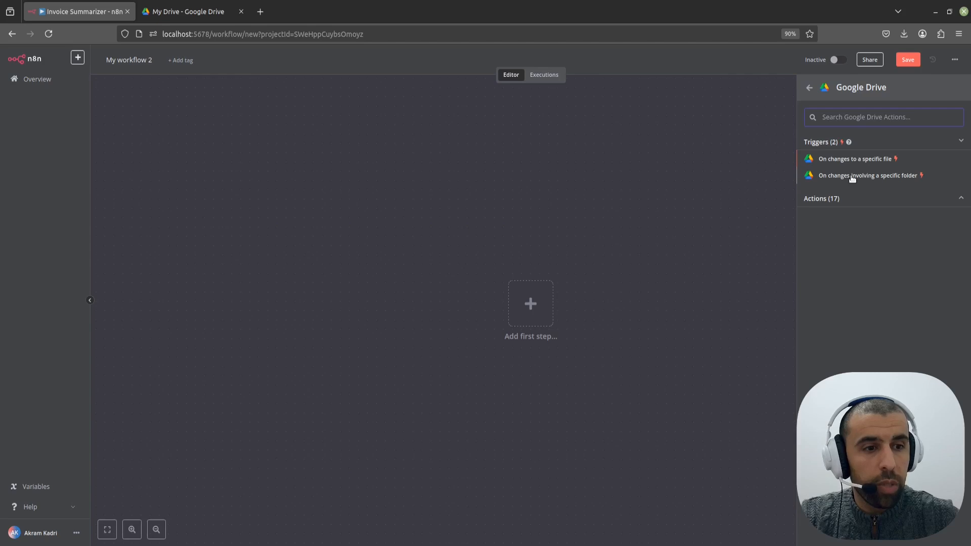
click(852, 176)
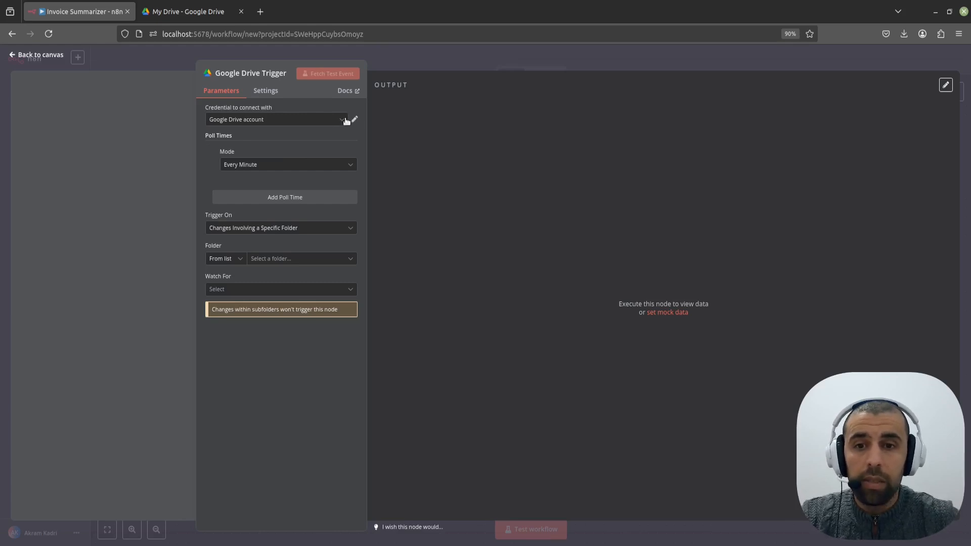
Review the Google Drive trigger's credential choices, poll modes, Trigger On options and ways of specifying the folder.
click(335, 124)
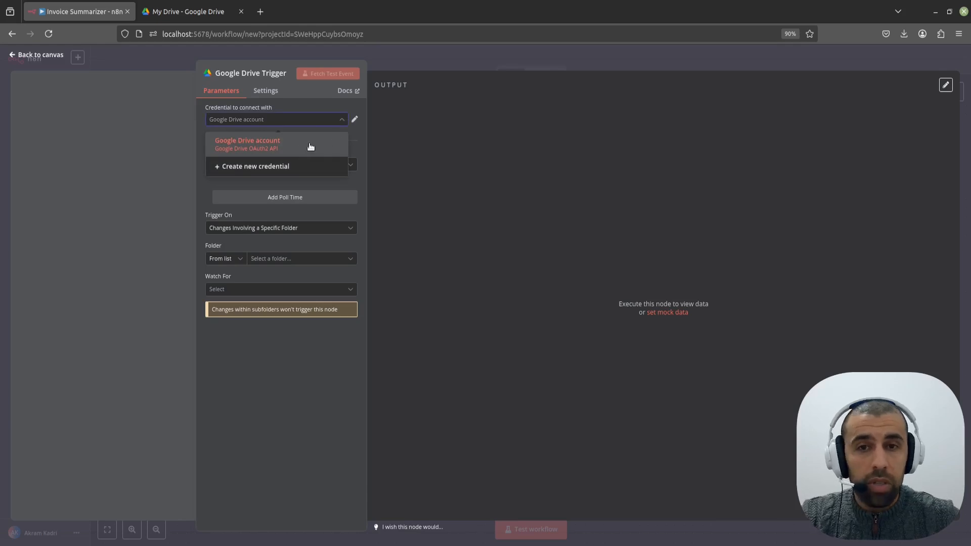
click(351, 106)
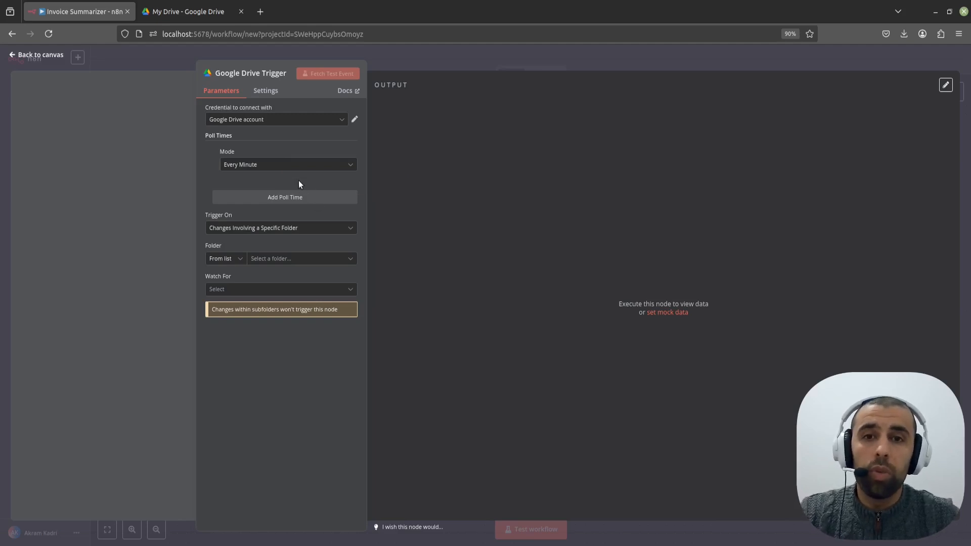
click(286, 164)
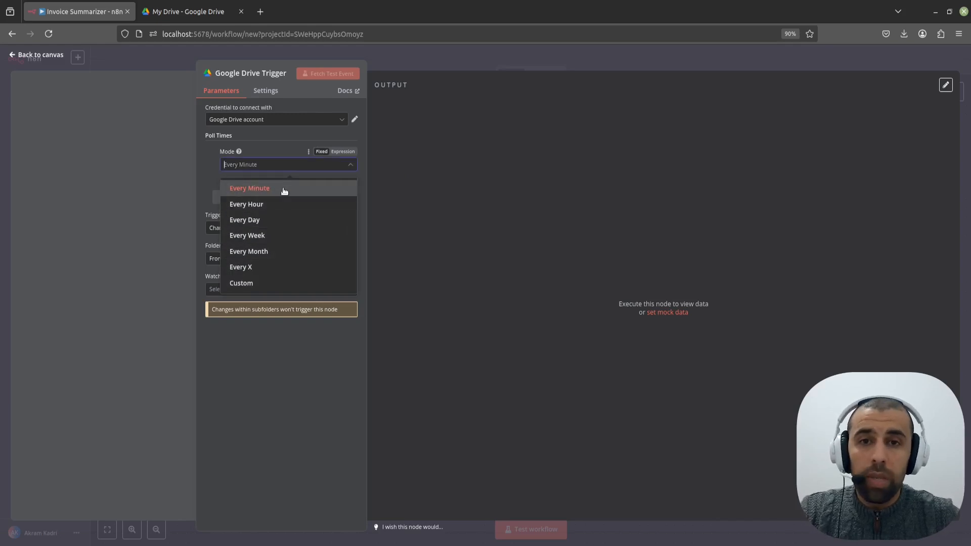
click(275, 147)
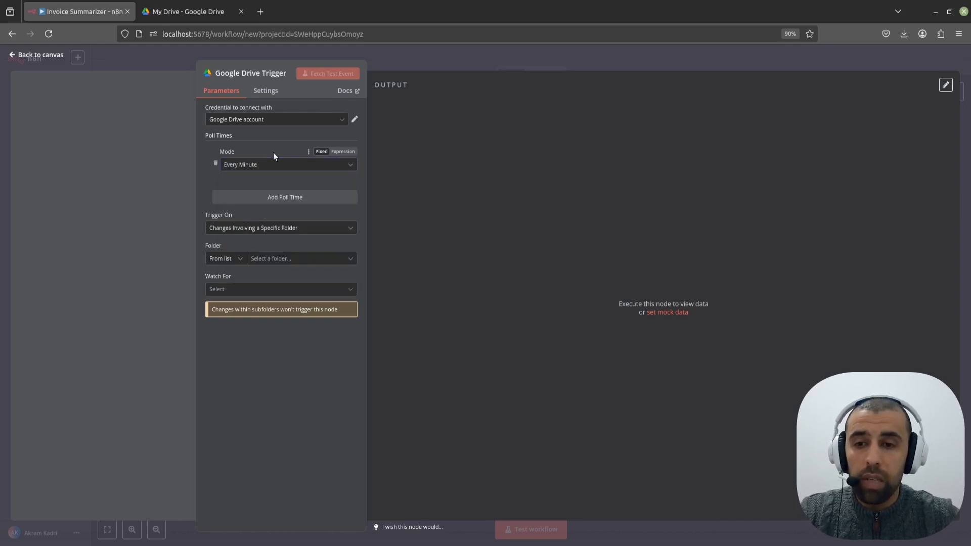
click(261, 229)
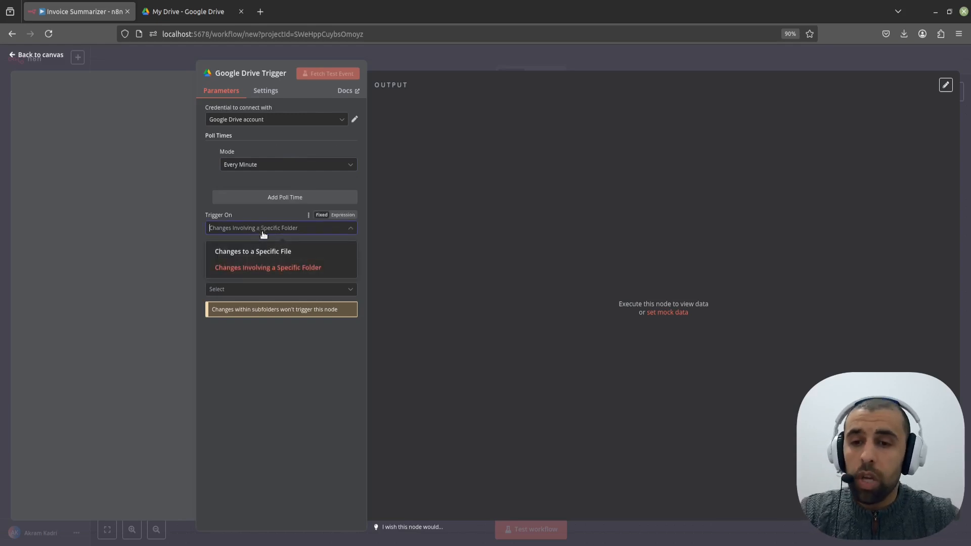
click(287, 269)
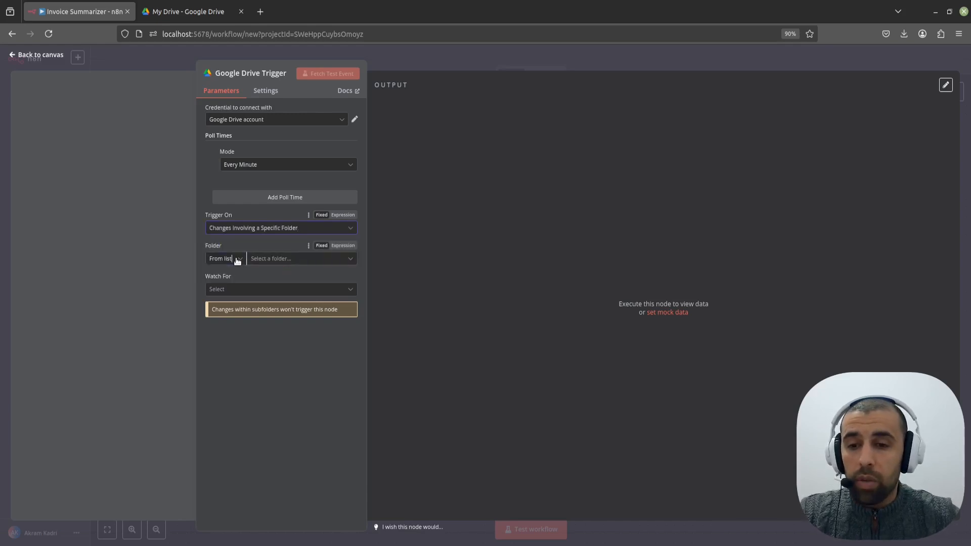
click(237, 259)
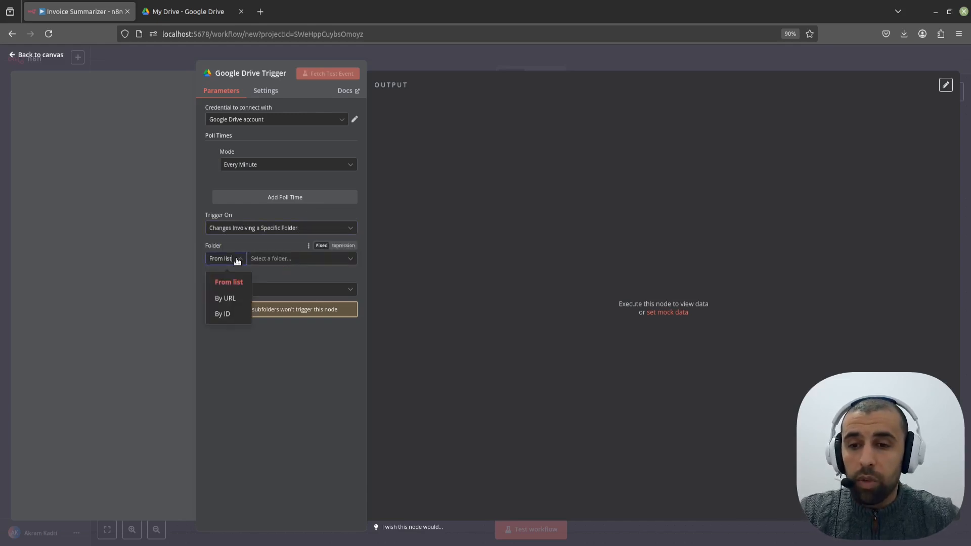
click(284, 245)
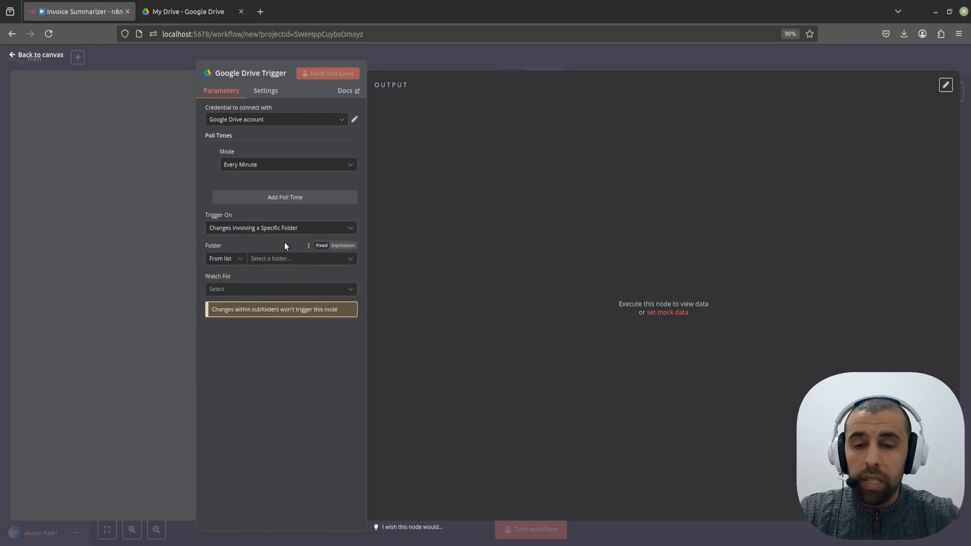
Switch to Google Drive and create a folder named Invoices in My Drive.
click(206, 16)
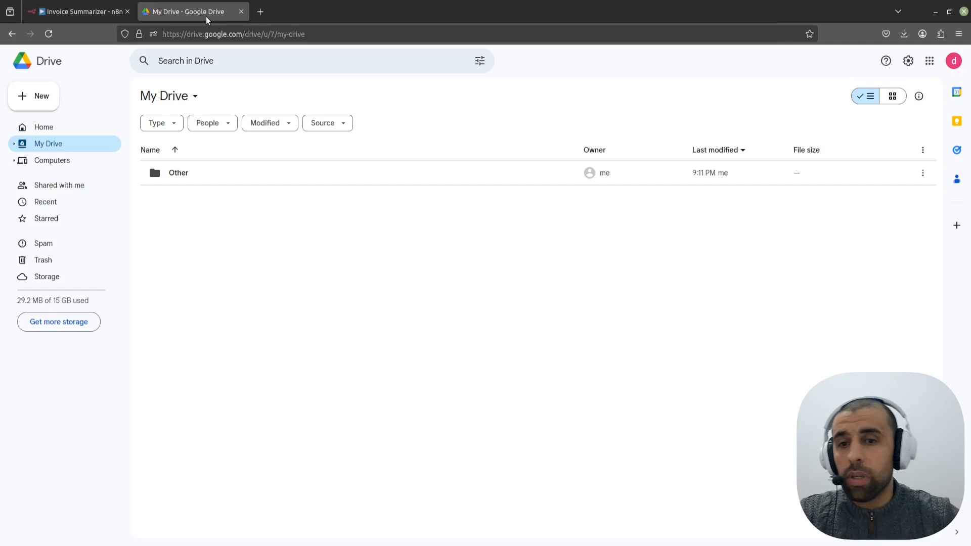
right_click(290, 225)
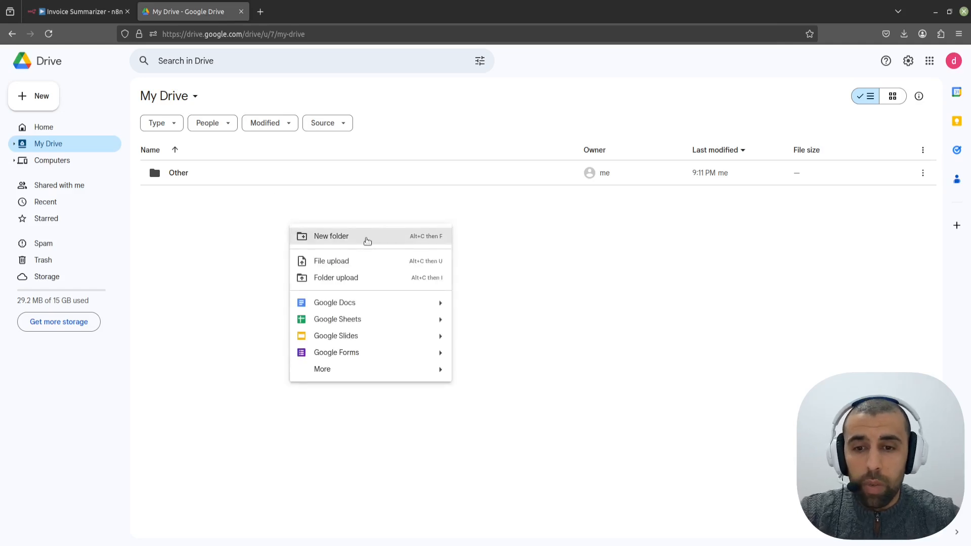
click(345, 239)
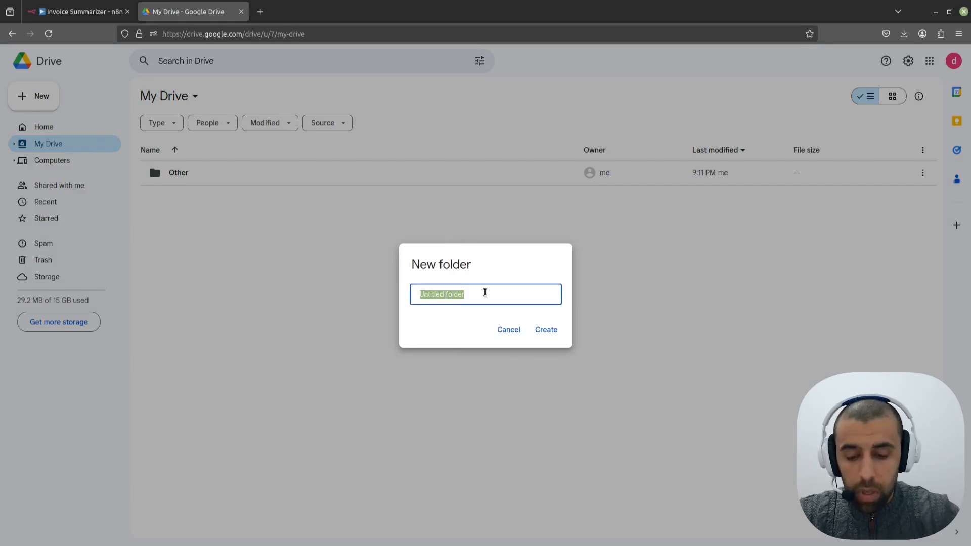
text(Invoices)
click(547, 329)
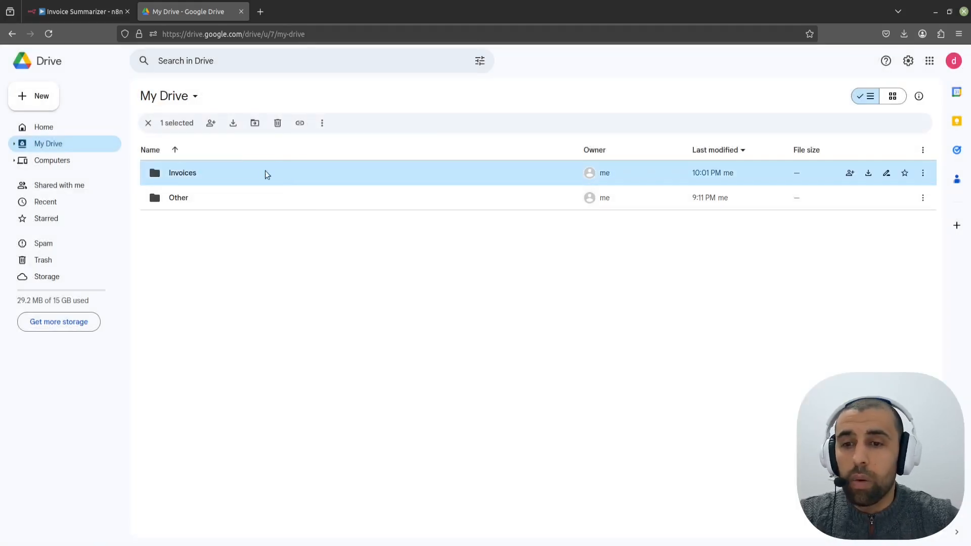
Switch back to n8n and set the trigger to watch the Invoices folder, chosen from the list, for File Created.
click(99, 13)
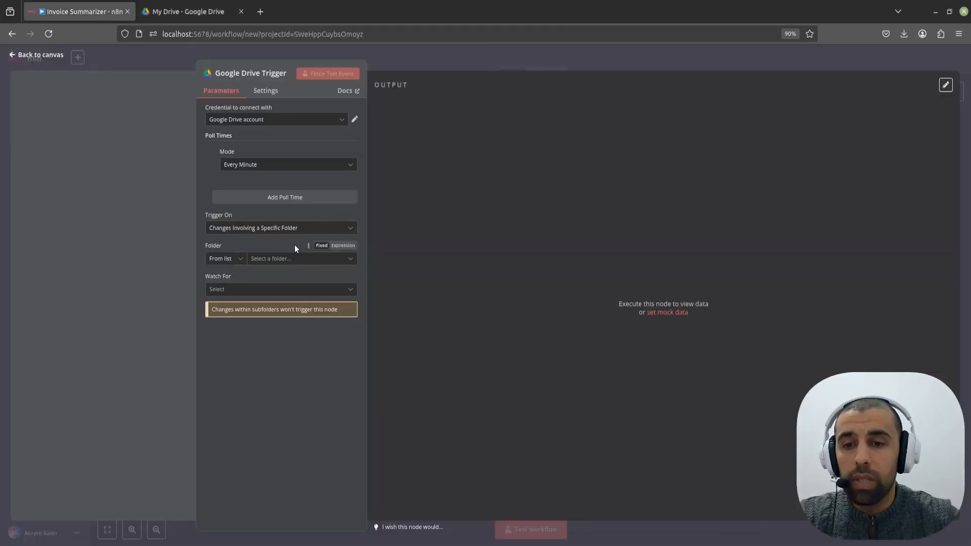
click(235, 264)
click(263, 241)
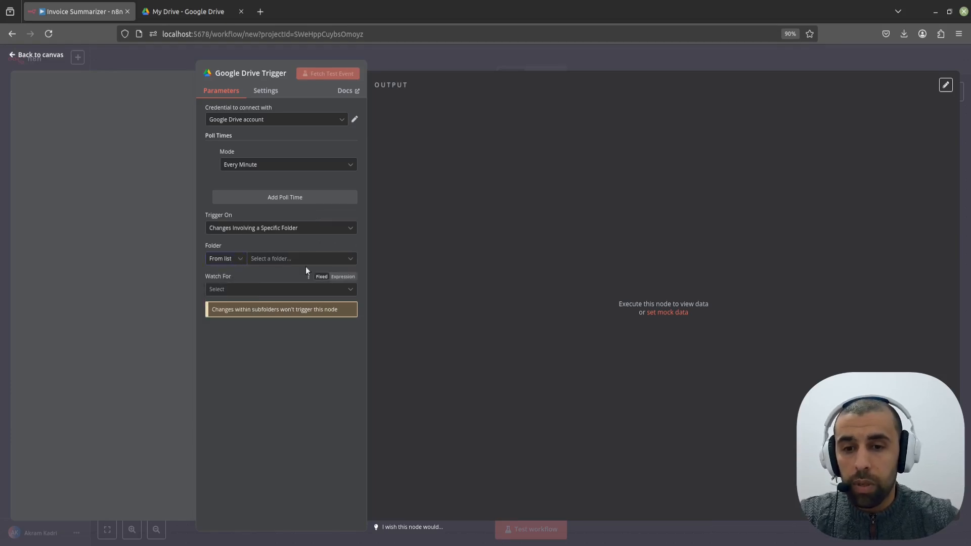
click(268, 259)
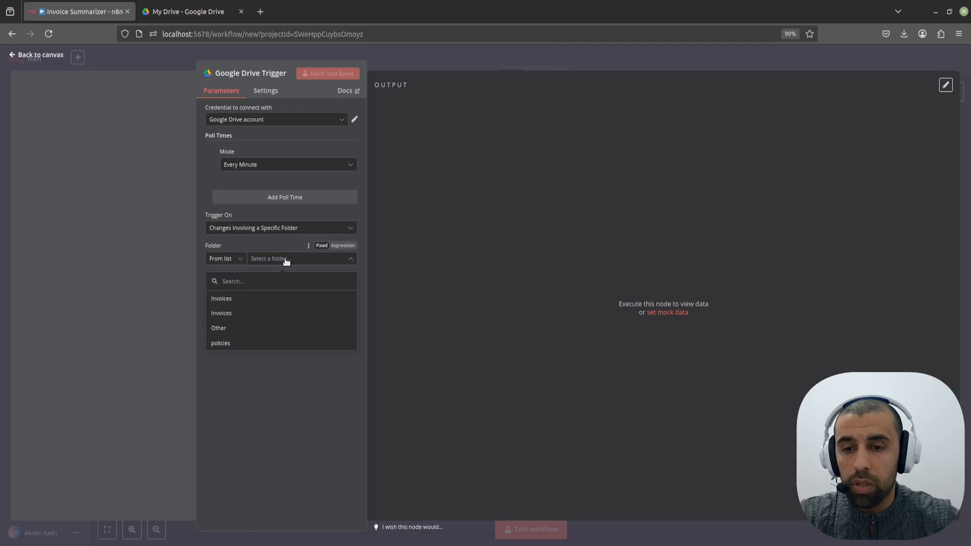
click(232, 314)
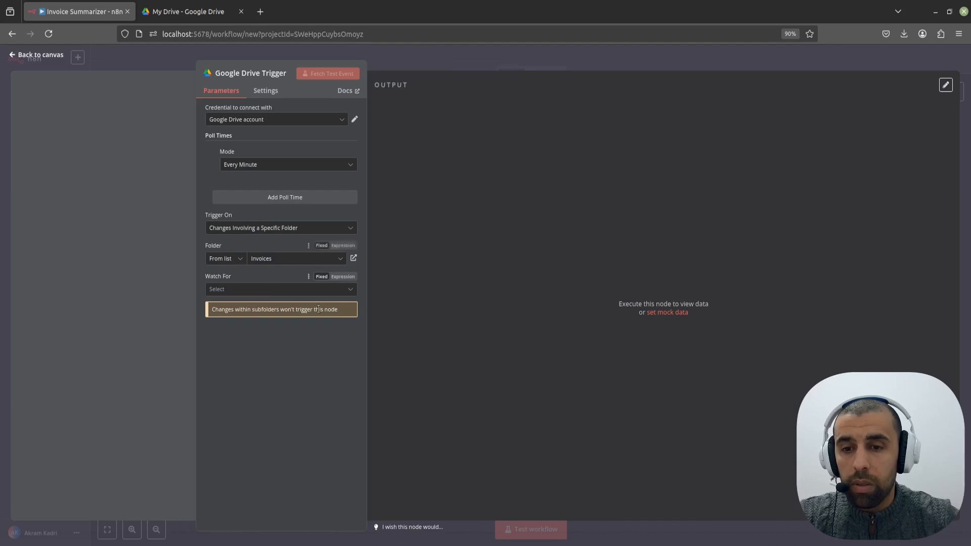
click(264, 286)
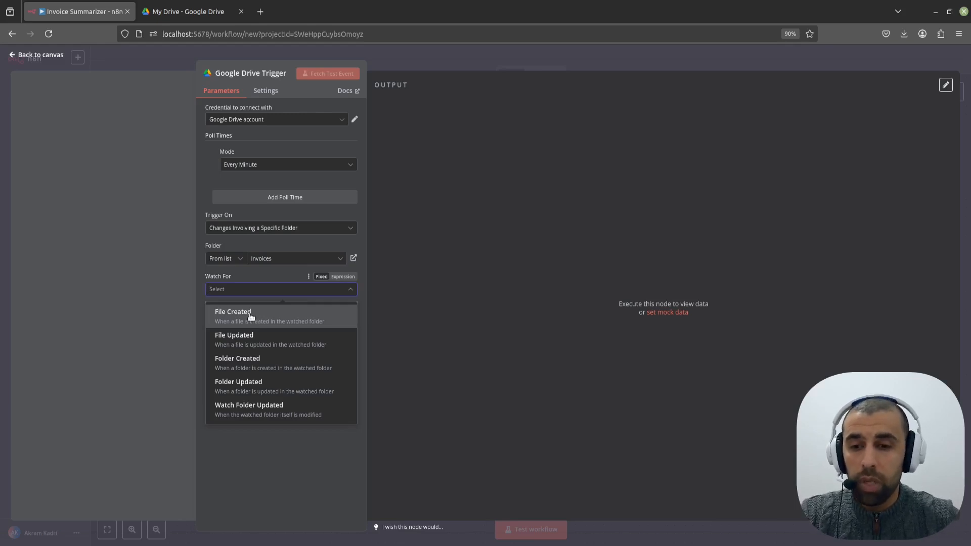
click(249, 316)
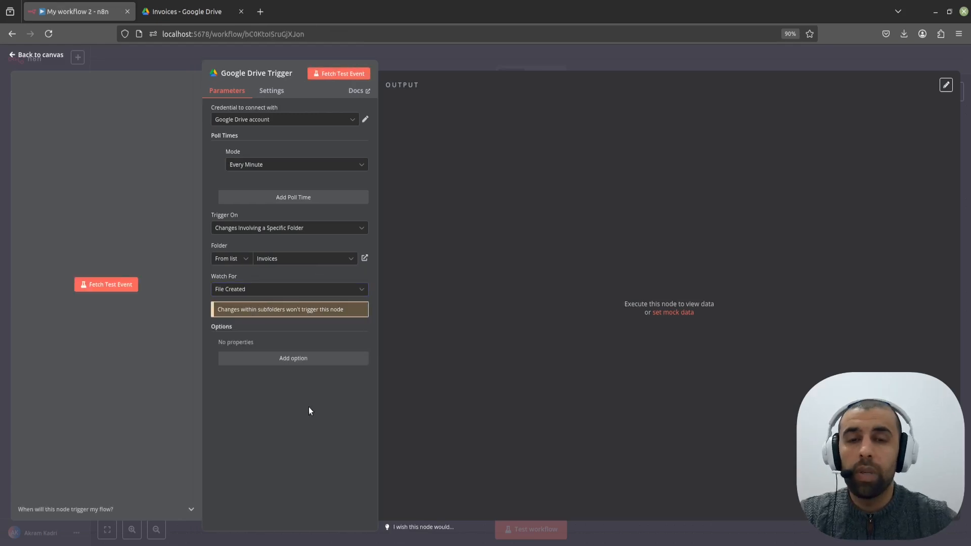
Switch to Google Drive and upload invoice_3068.pdf from the local Sample Invoices folder into the Invoices folder.
click(188, 11)
key(alt+Tab)
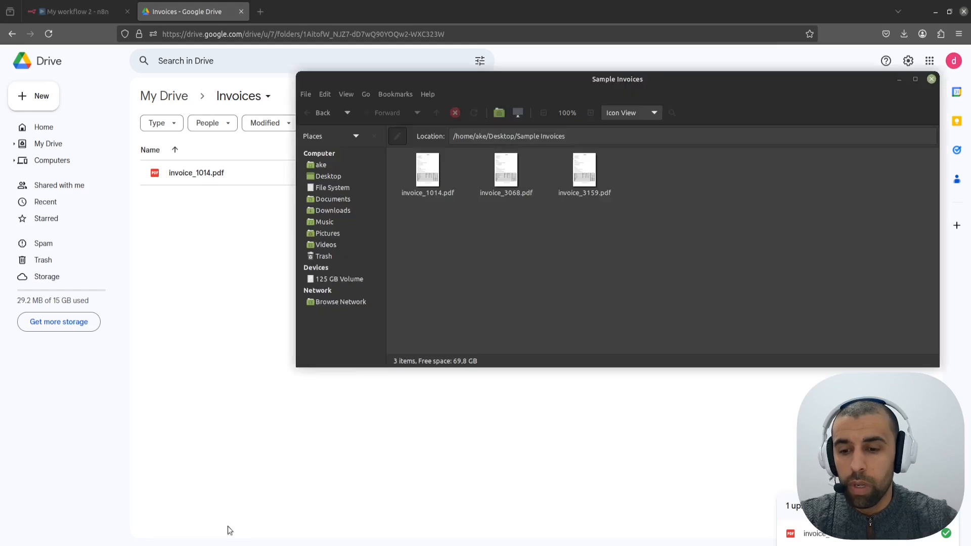
drag(505, 171, 211, 270)
click(898, 80)
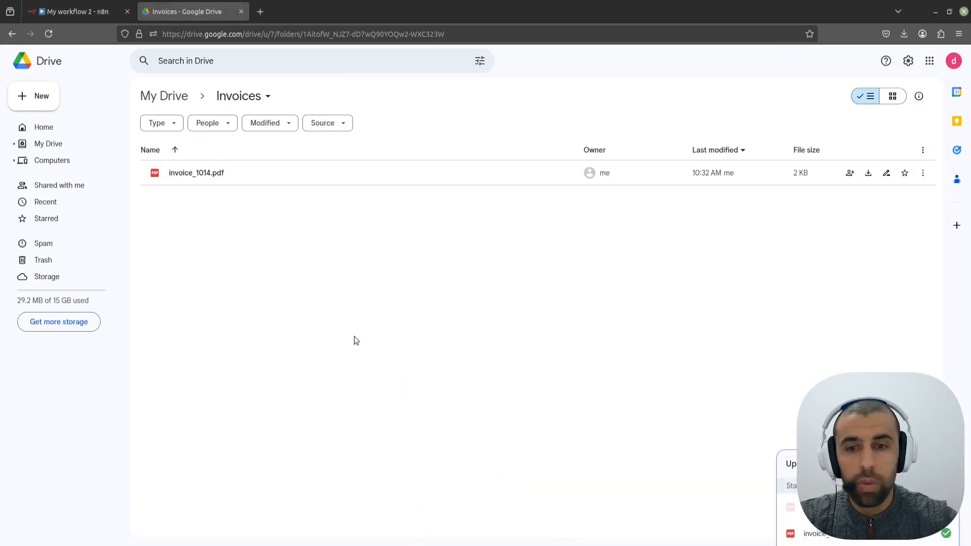
Return to n8n, fetch a test event for the Google Drive trigger and inspect its output as JSON.
click(78, 11)
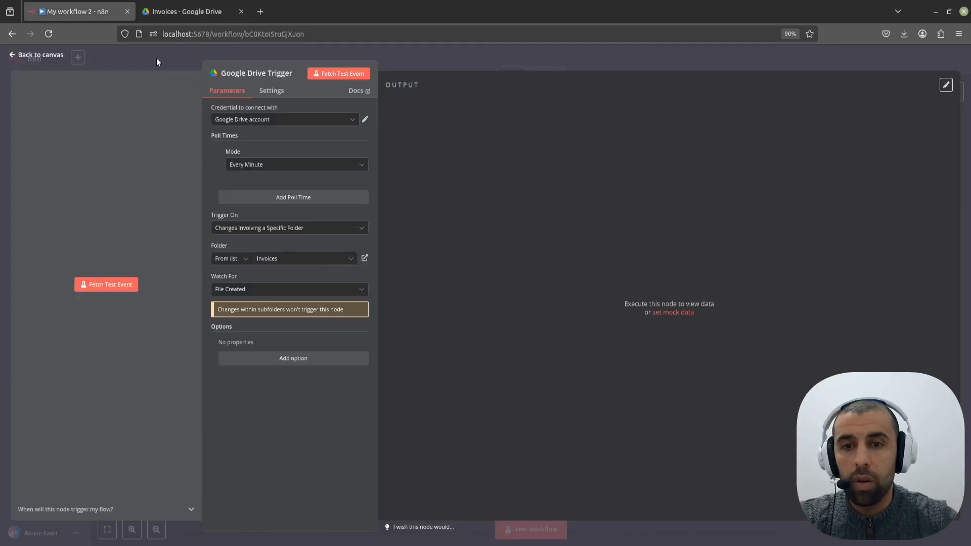
click(346, 75)
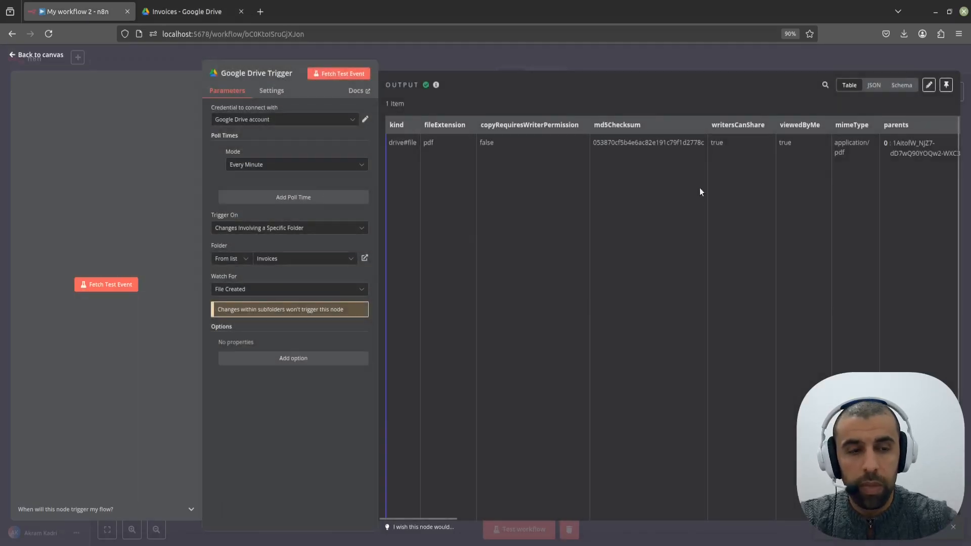
click(874, 85)
scroll(442, 232, down, 3)
scroll(444, 225, up, 3)
click(390, 62)
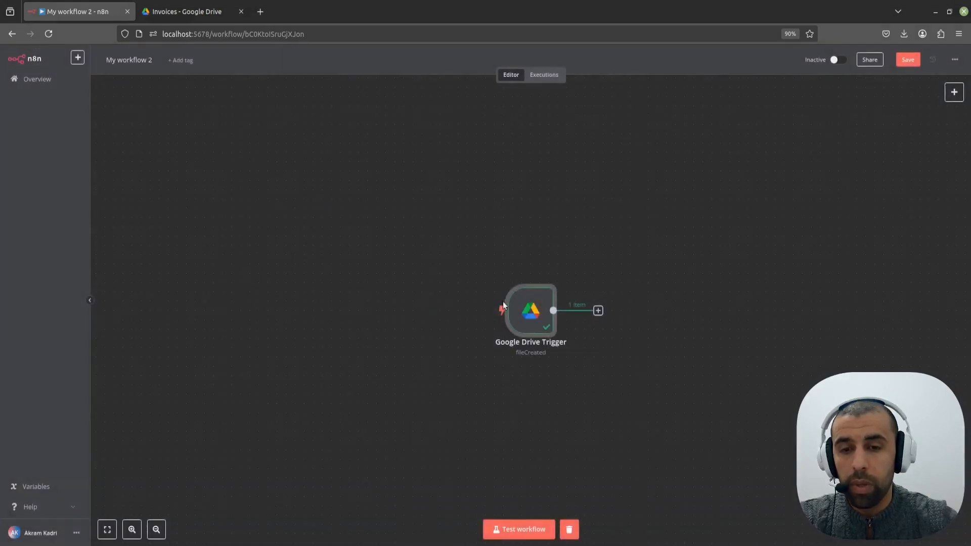
Add a Google Drive node with the Download file action after the Google Drive Trigger.
drag(596, 282, 409, 264)
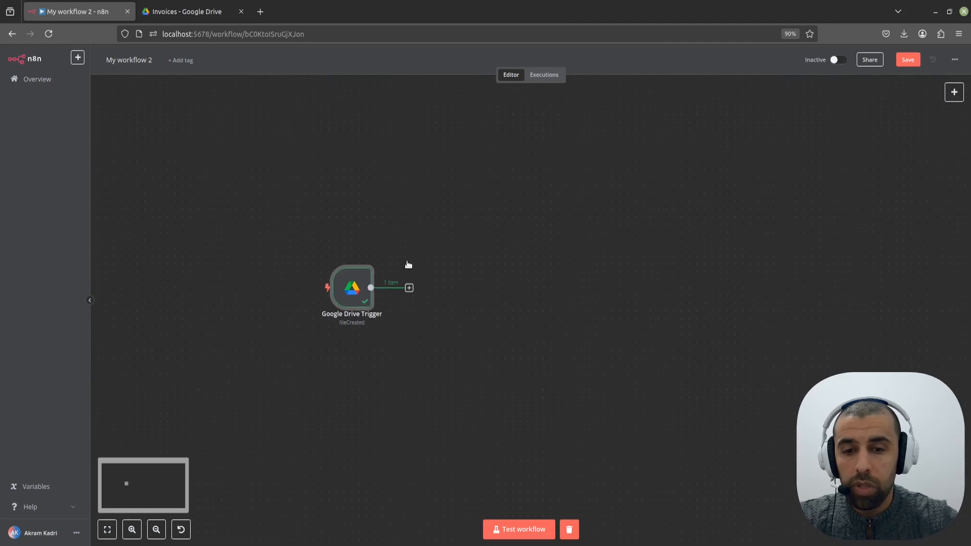
scroll(506, 283, up, 2)
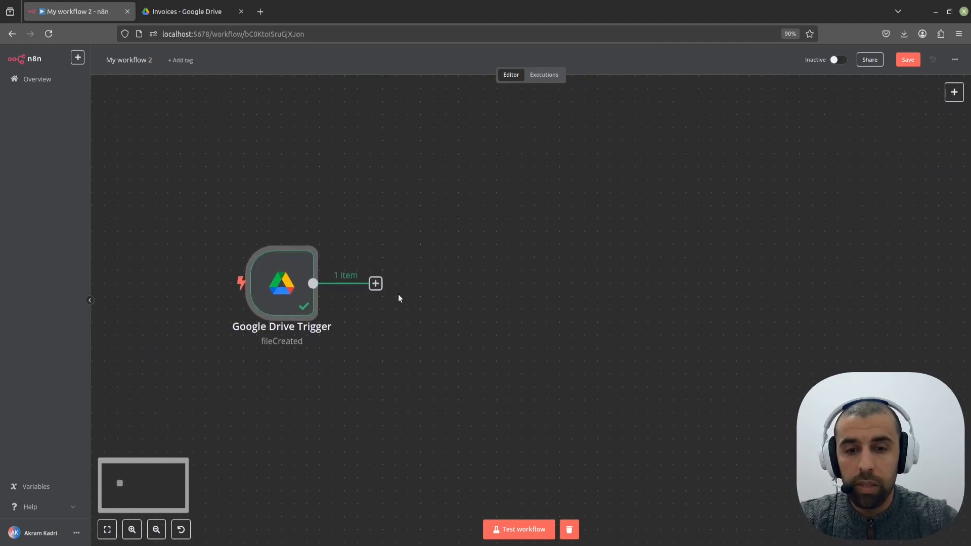
click(376, 284)
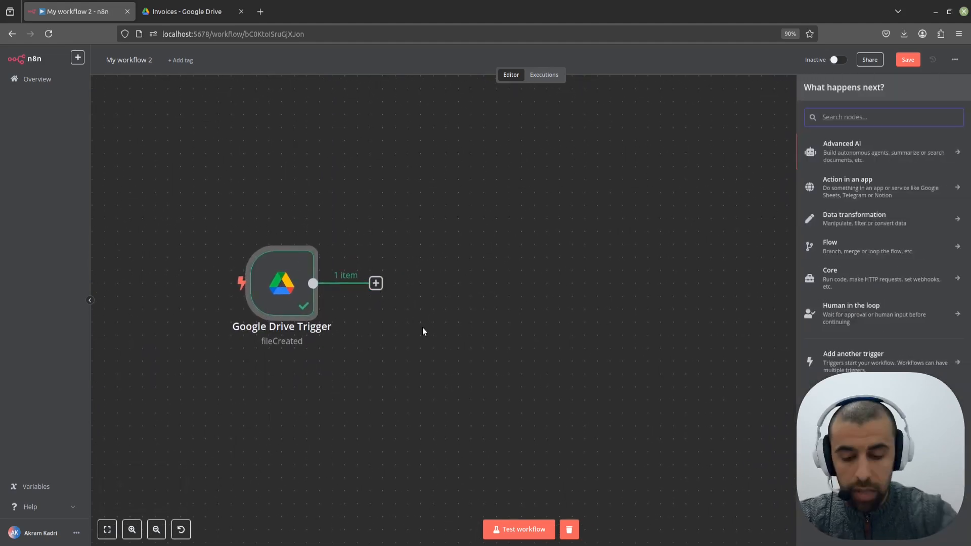
text(drive)
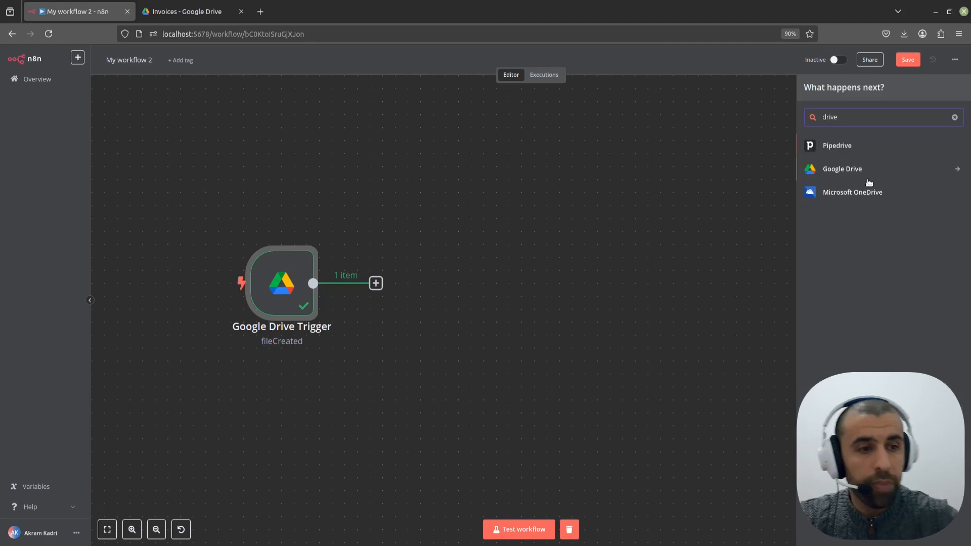
click(852, 170)
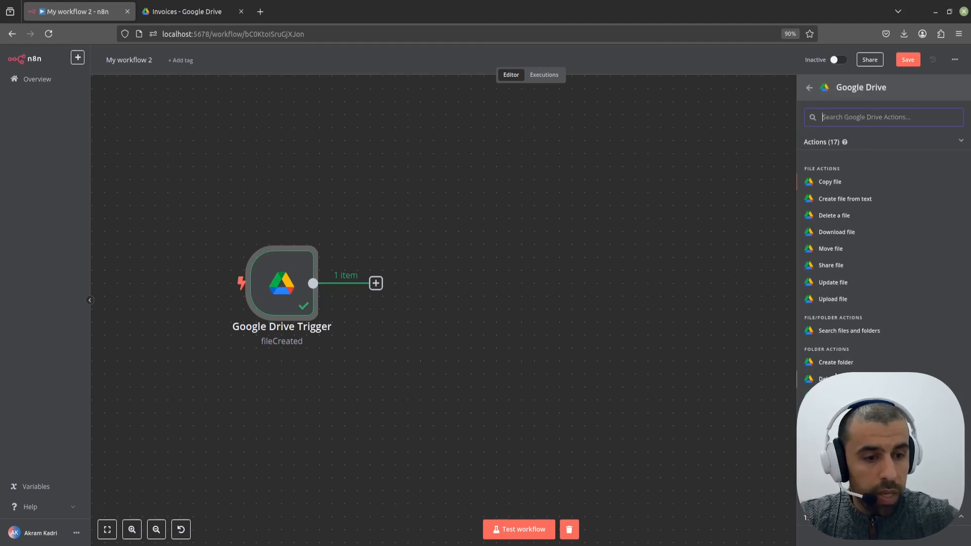
click(838, 233)
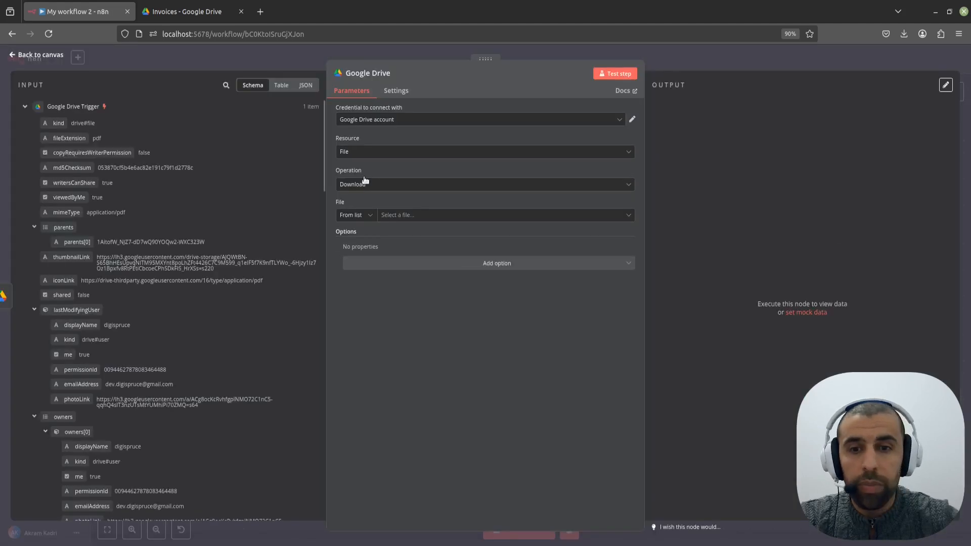
Use the Google Drive account credential and the File resource for the download node.
click(592, 125)
click(562, 123)
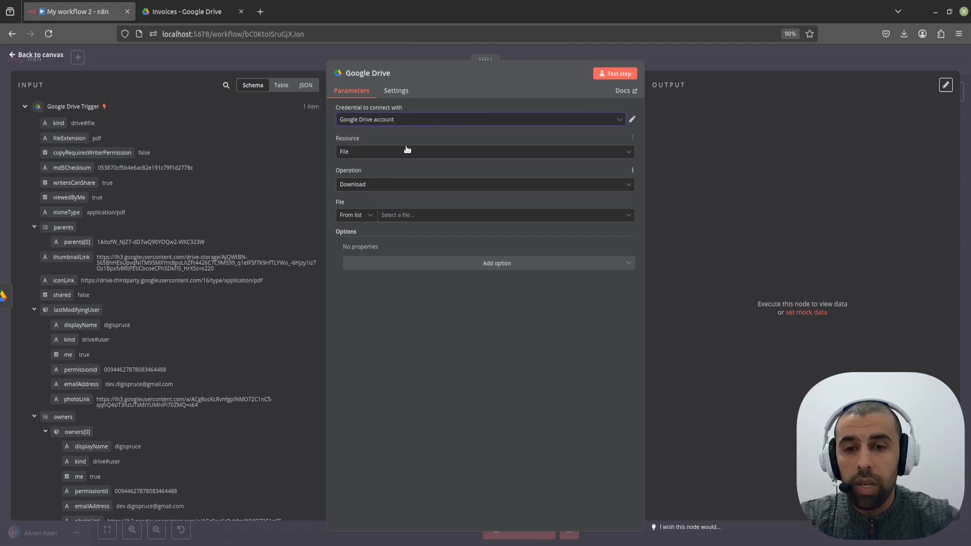
click(362, 152)
click(357, 175)
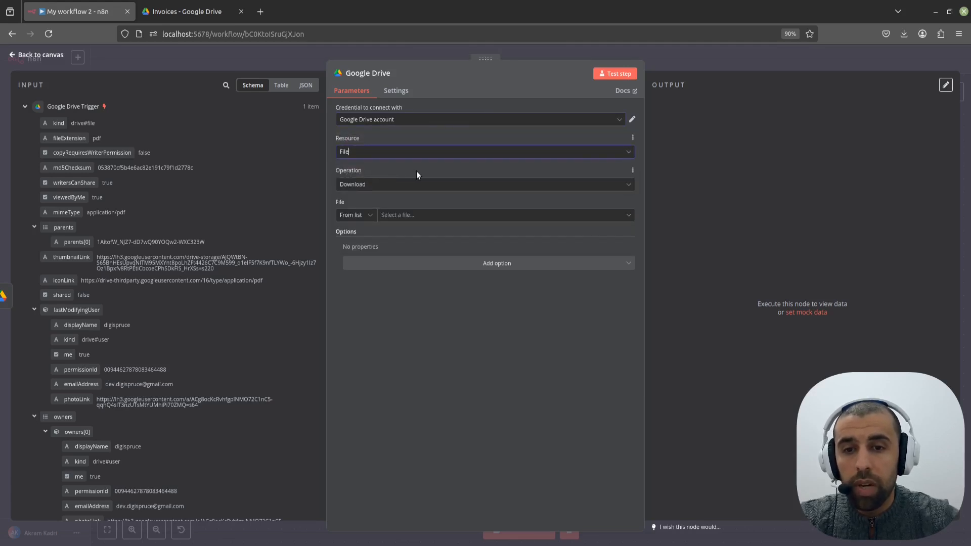
Identify the download file by ID, map it to the trigger's id as {{ $json.id }}, and test the step.
click(355, 215)
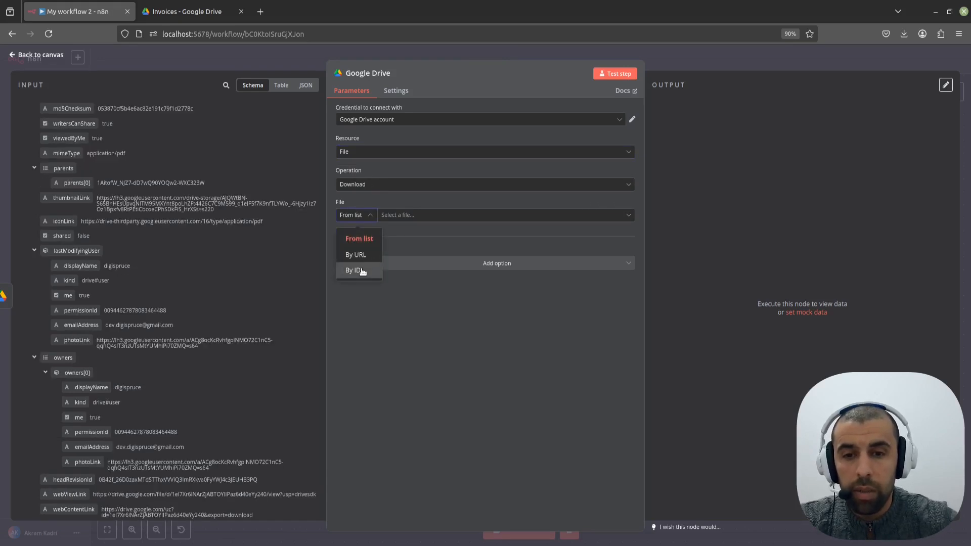
click(357, 271)
scroll(108, 350, down, 5)
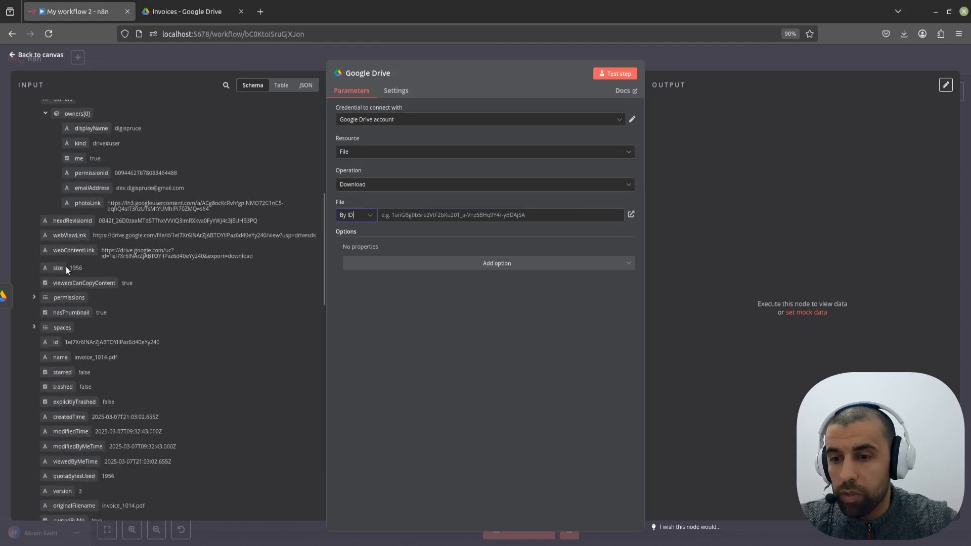
click(399, 217)
drag(56, 342, 399, 217)
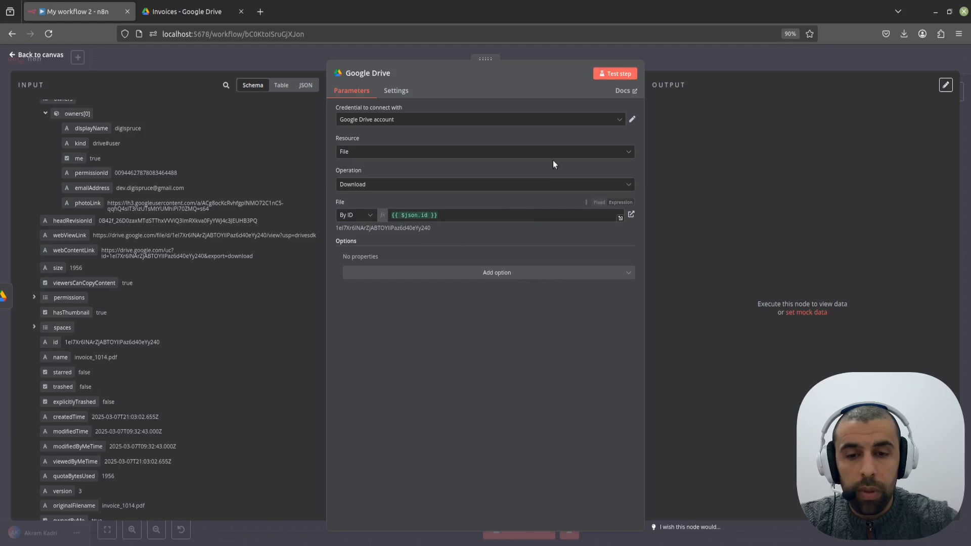
click(621, 74)
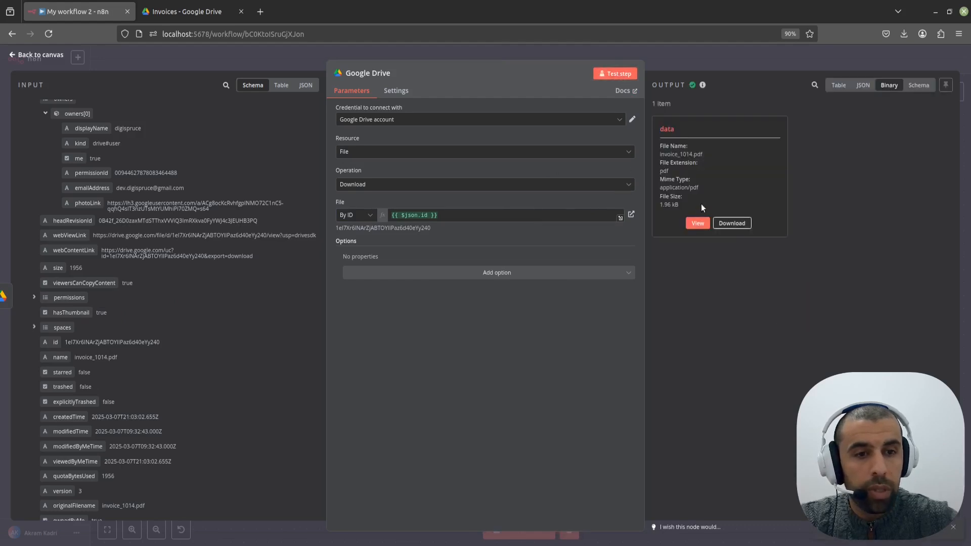
View the downloaded invoice PDF in the Google Drive node's output and return to the workflow canvas.
click(697, 222)
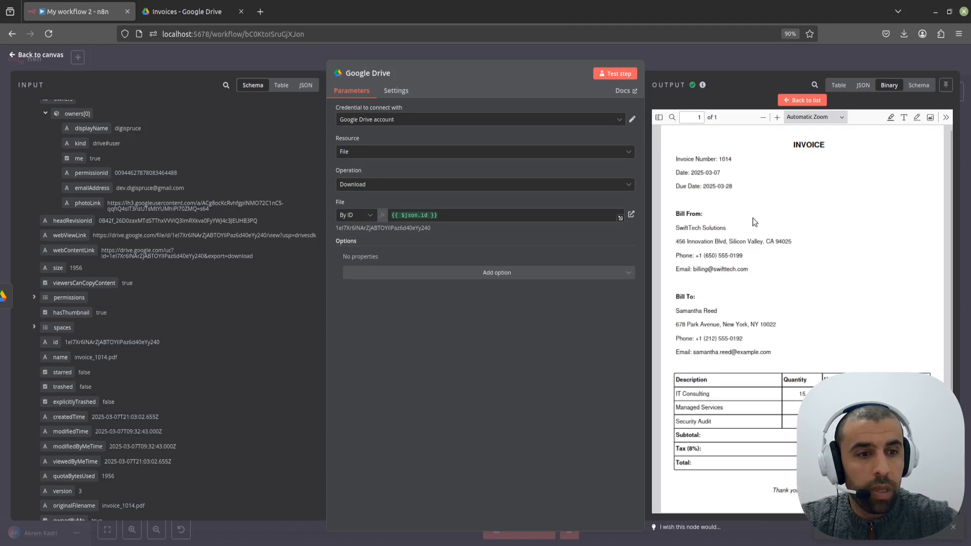
scroll(712, 226, down, 1)
scroll(711, 226, up, 1)
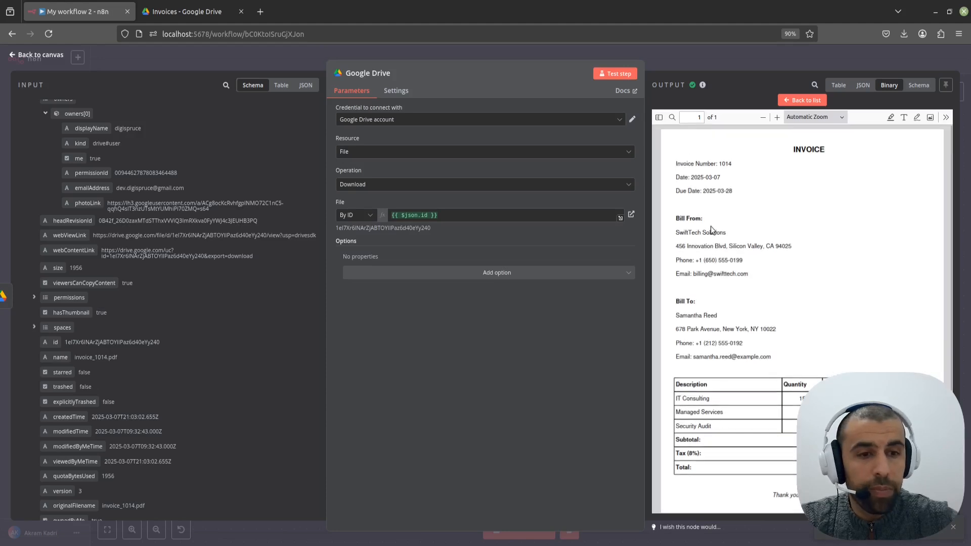
click(665, 61)
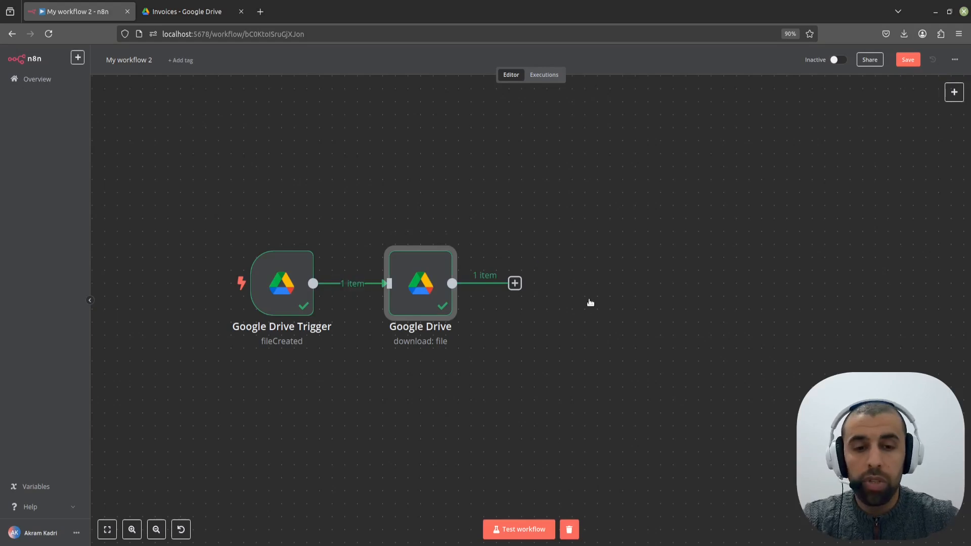
scroll(556, 293, right, 3)
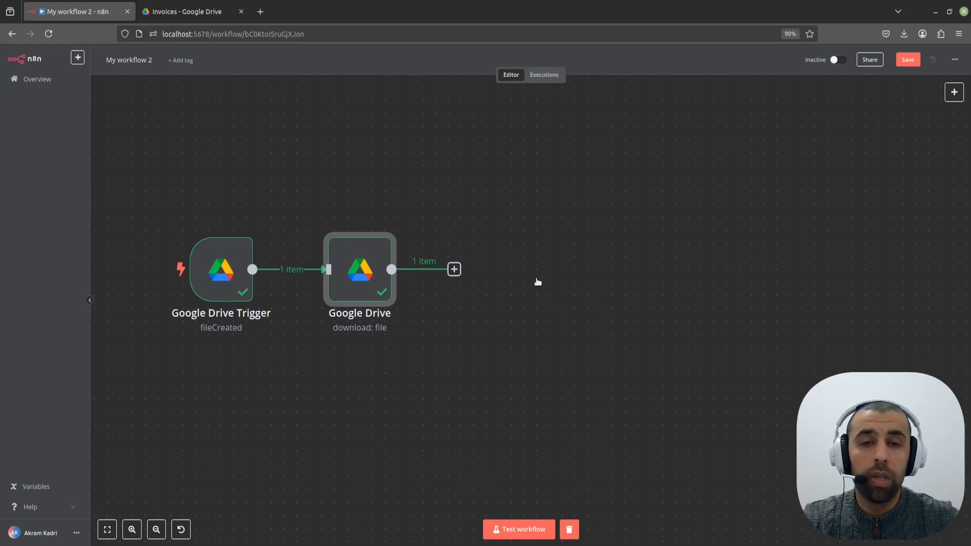
Open ocr.space in a new browser tab and review the Free OCR API page's plan comparison.
click(261, 12)
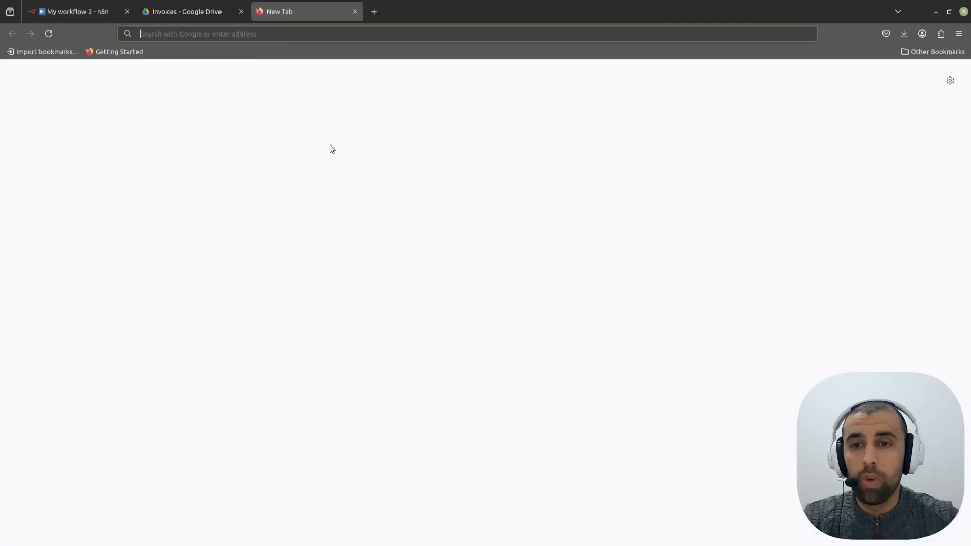
text(ocr.space)
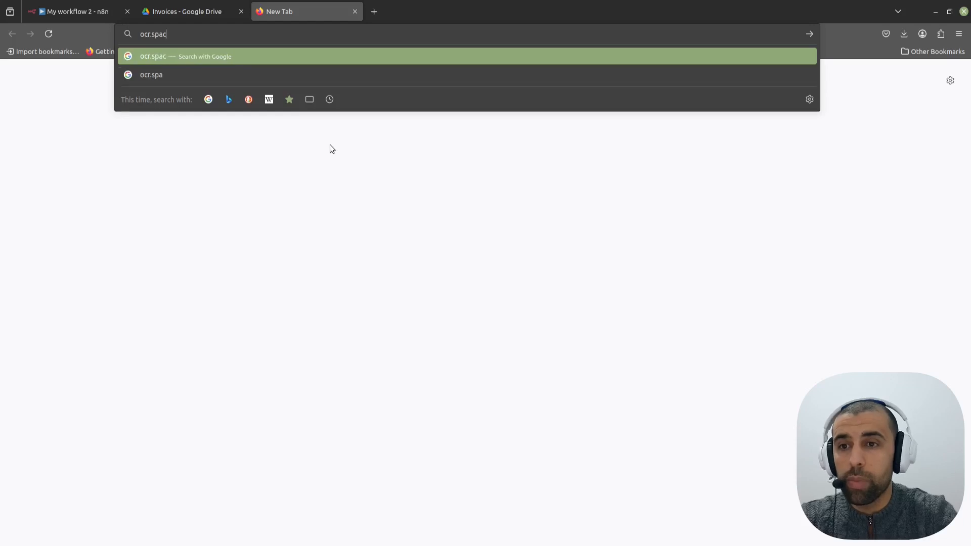
key(Return)
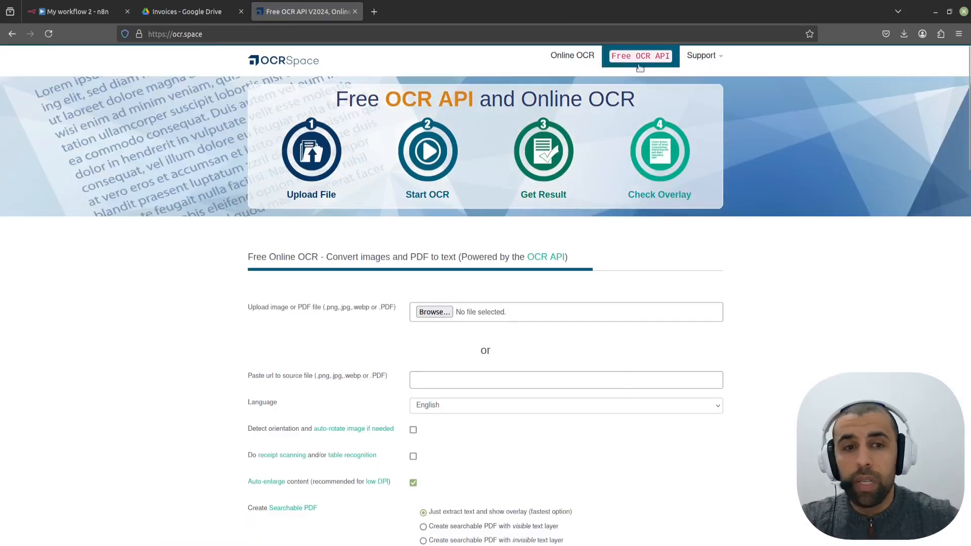
click(639, 60)
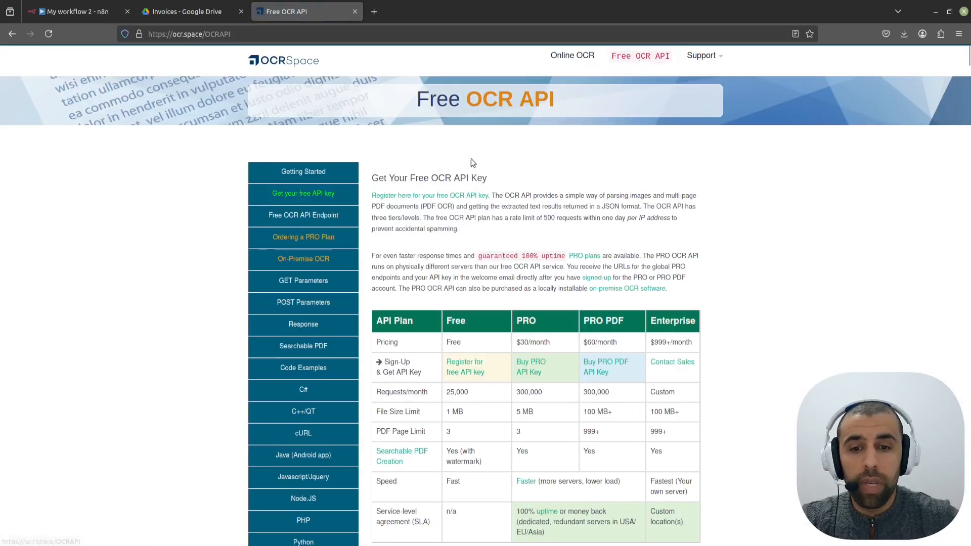
scroll(474, 164, down, 5)
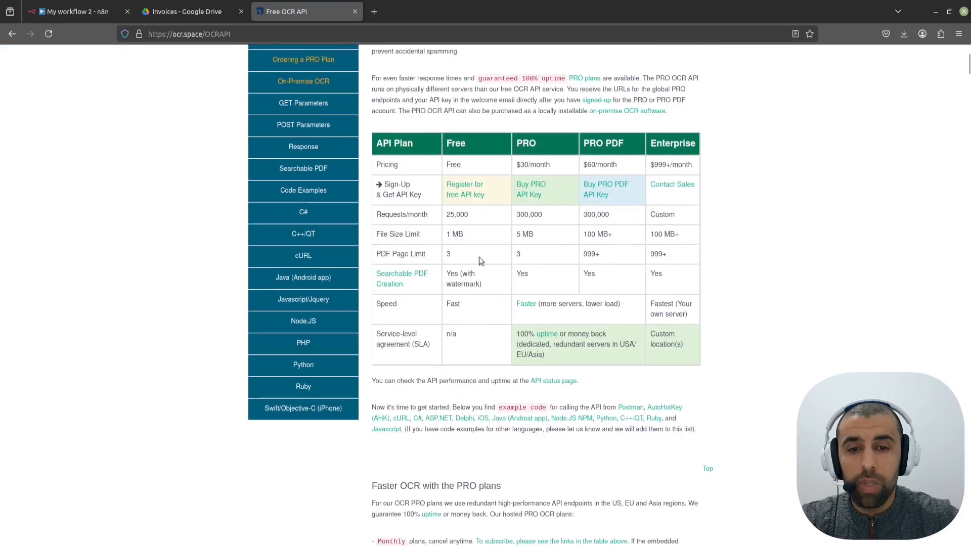
scroll(458, 174, up, 2)
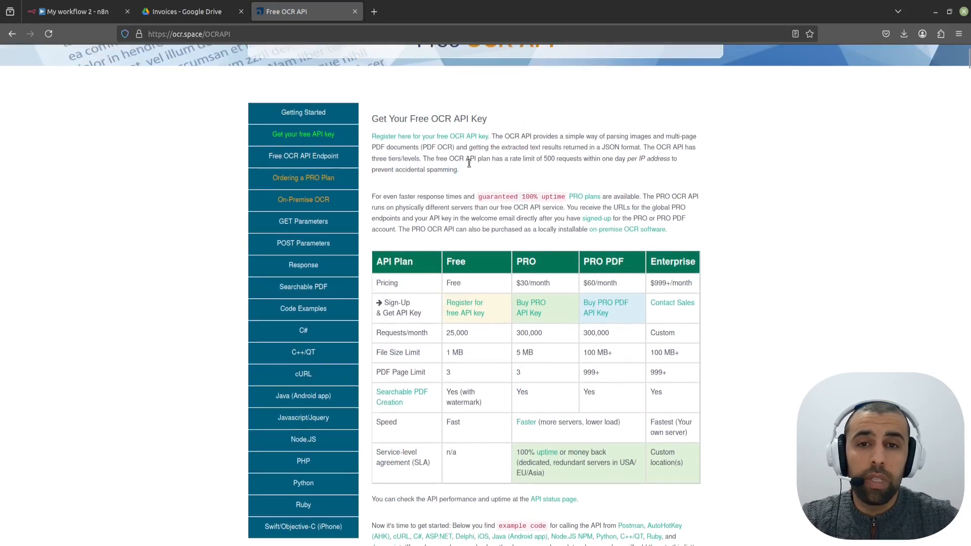
scroll(468, 164, down, 3)
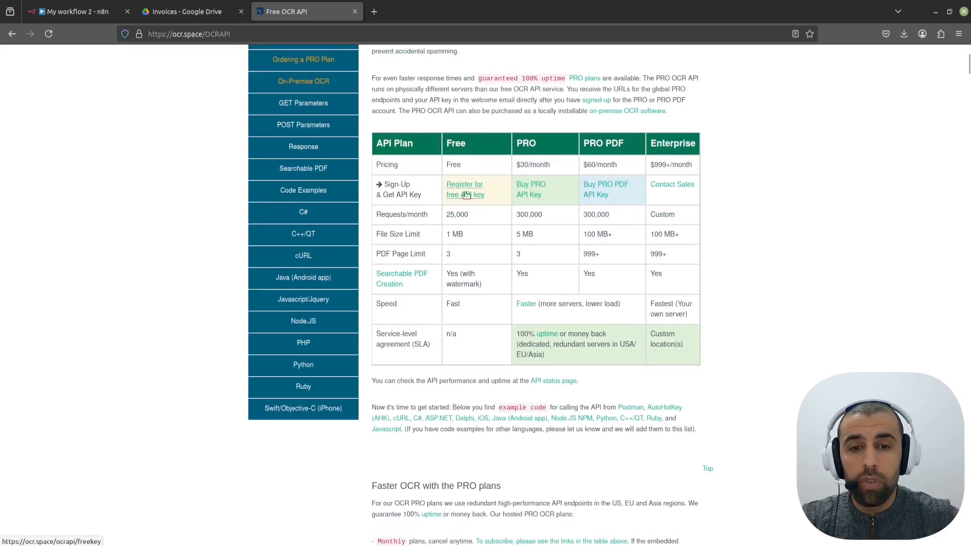
Open the free OCR API key registration page separately and examine the fields of its sign-up form.
middle_click(466, 189)
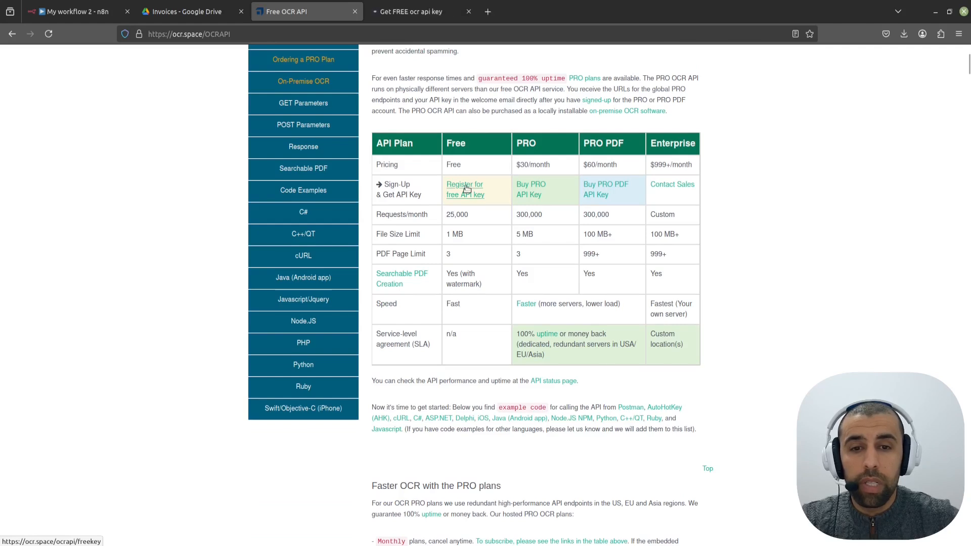
click(420, 15)
click(423, 286)
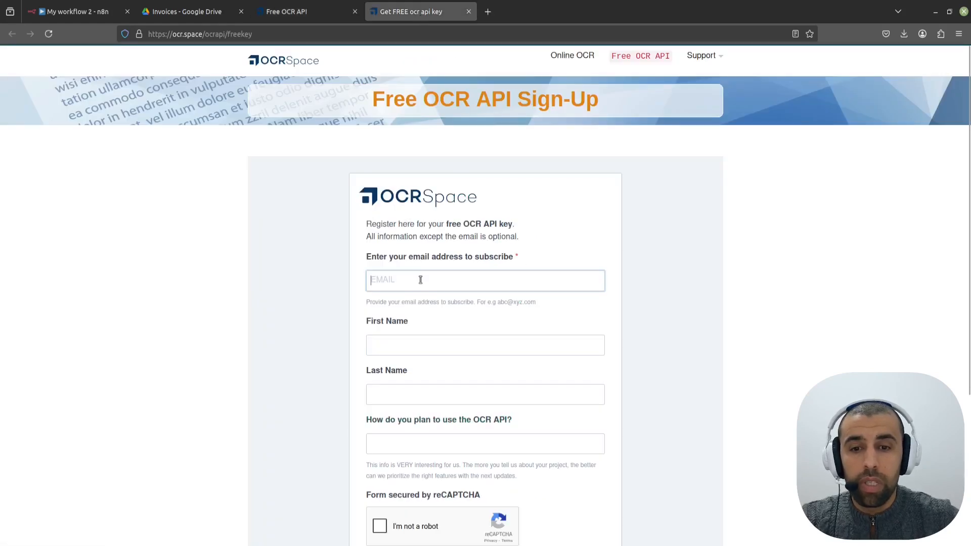
scroll(423, 286, down, 5)
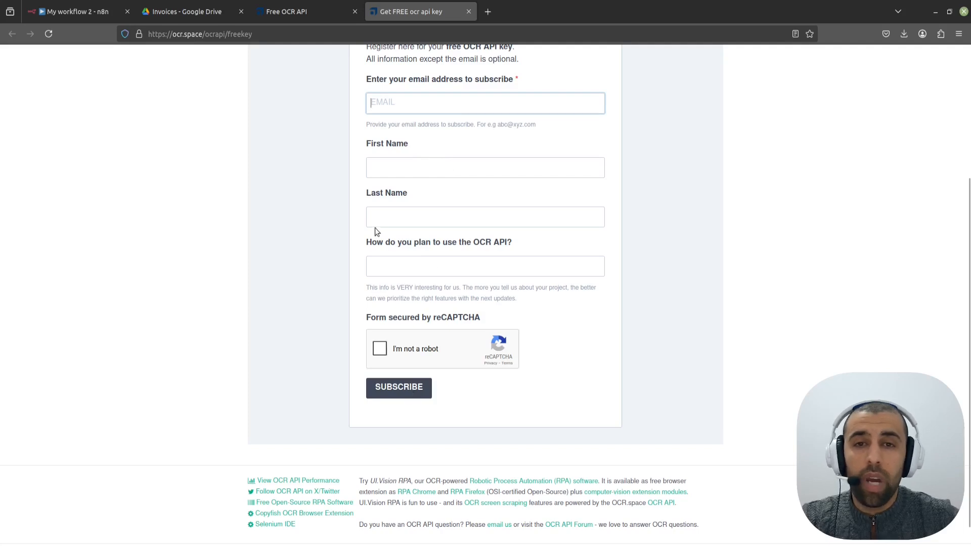
scroll(397, 129, up, 3)
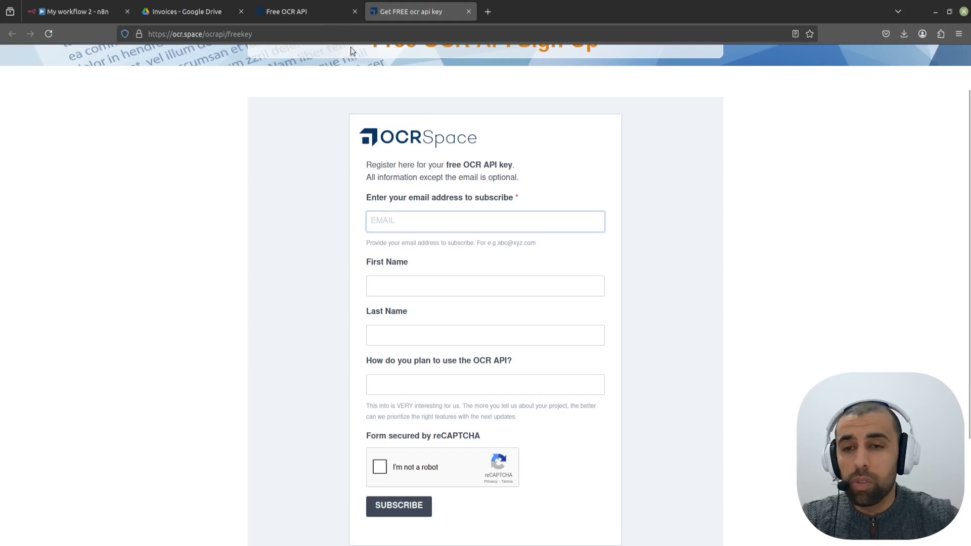
Return to the n8n workflow and add an HTTP Request node after the Google Drive download node.
click(81, 8)
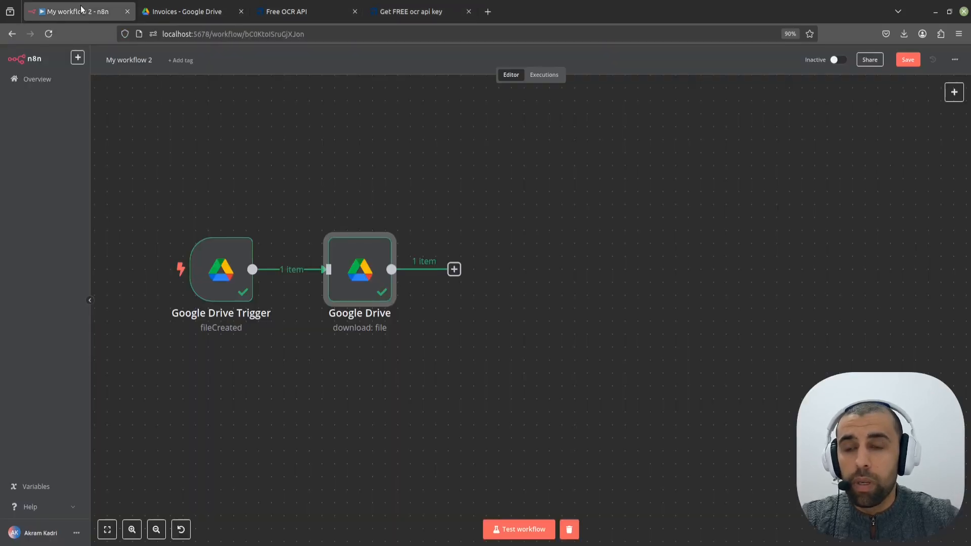
click(454, 269)
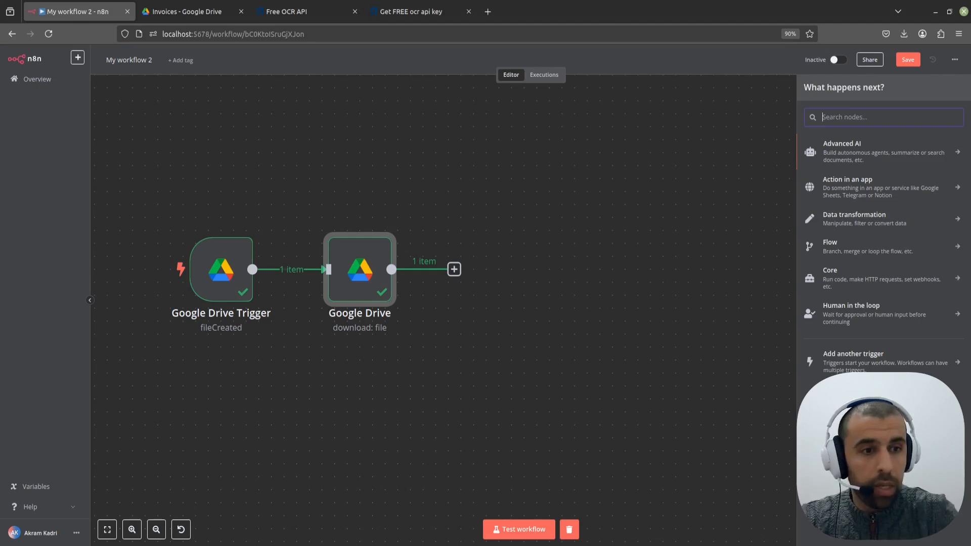
text(htt)
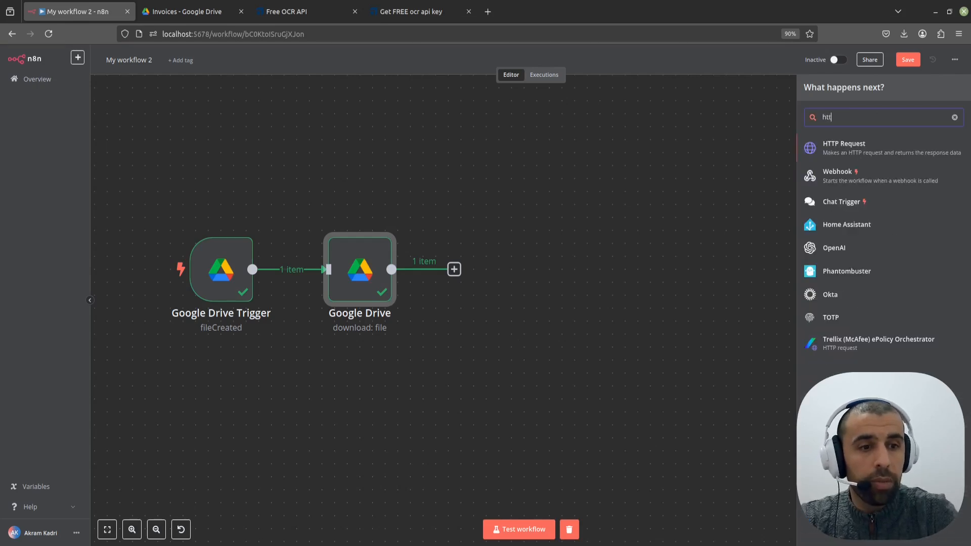
click(850, 148)
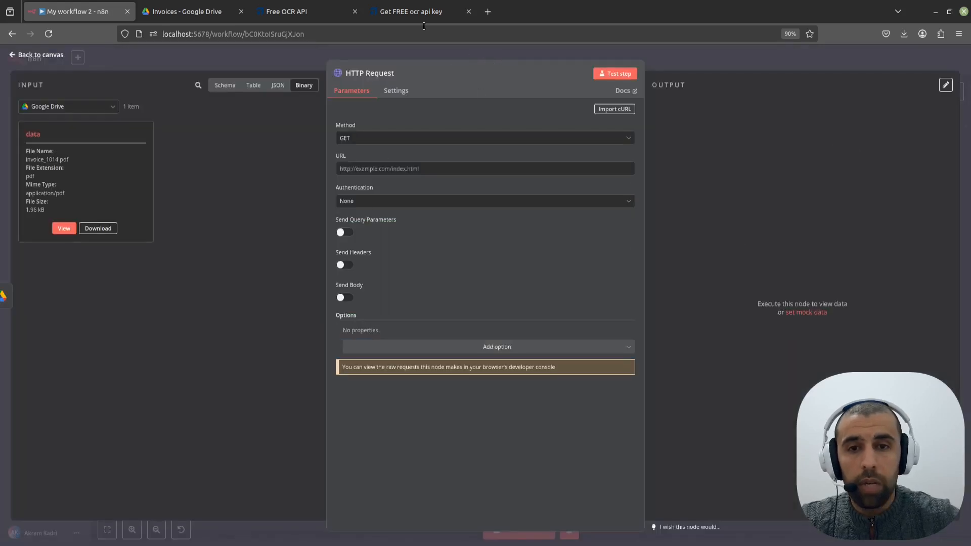
Look up the free OCR API endpoint and its request method in the OCR.space documentation.
click(287, 11)
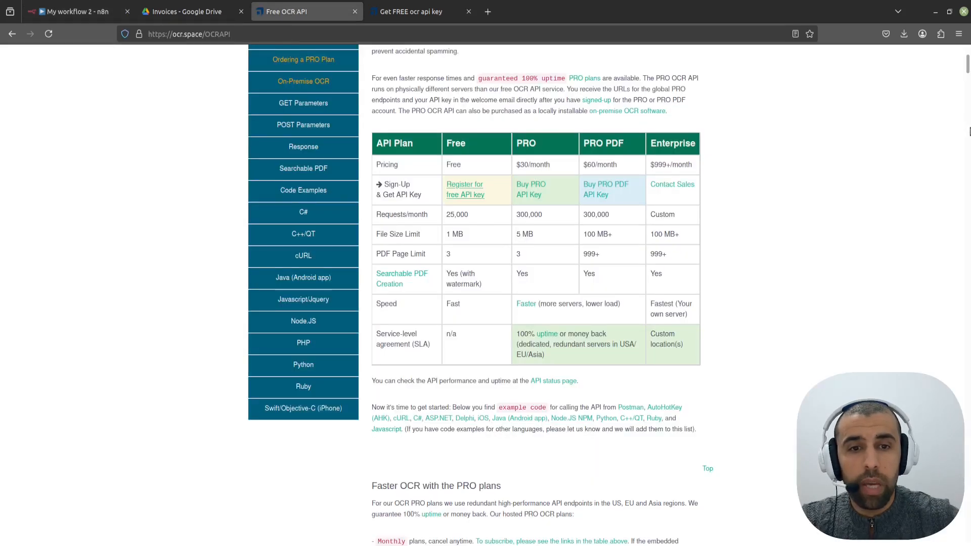
drag(970, 65, 969, 108)
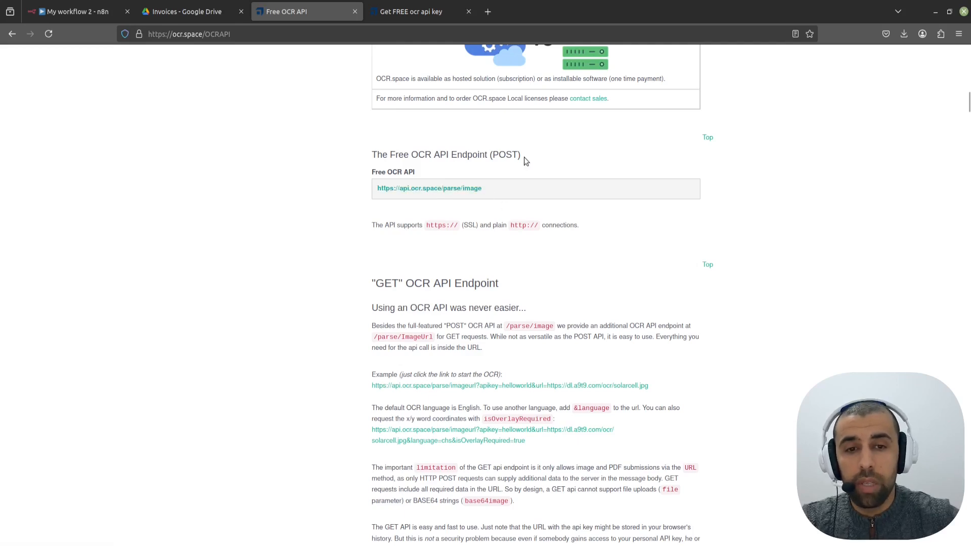
drag(496, 155, 517, 155)
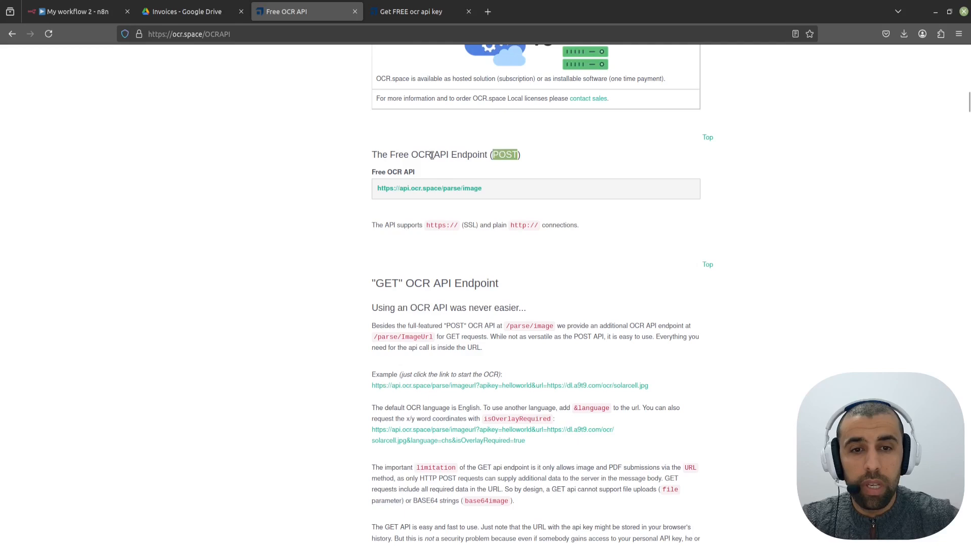
click(79, 12)
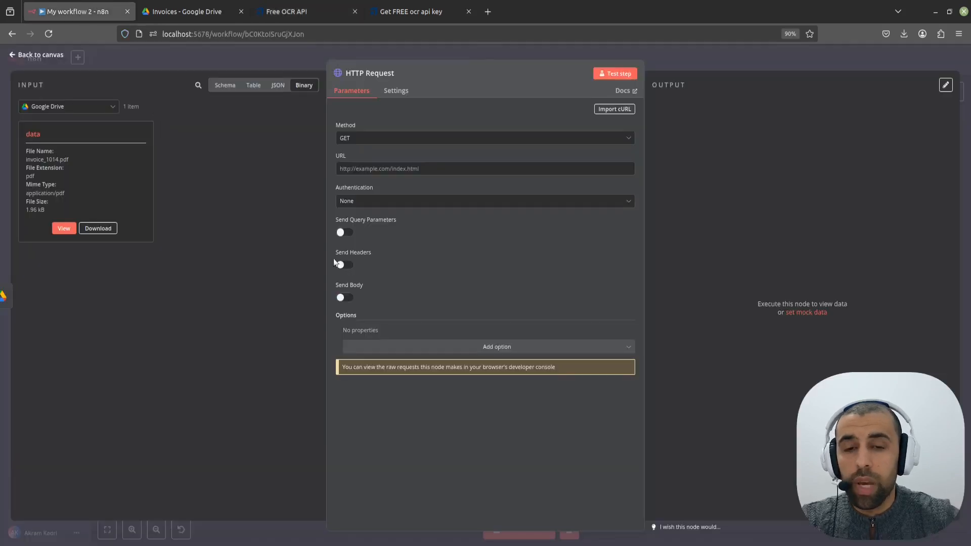
click(369, 139)
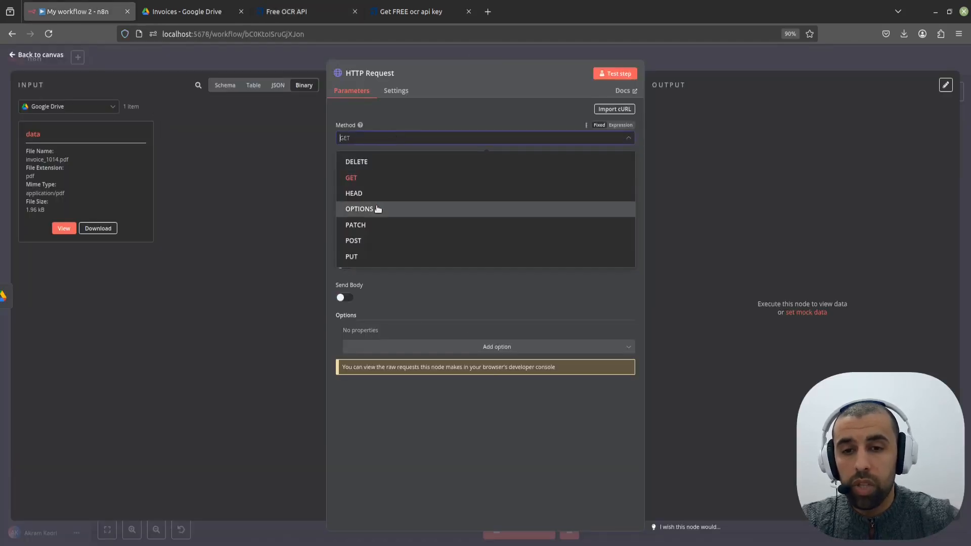
click(372, 241)
click(439, 168)
text(ht)
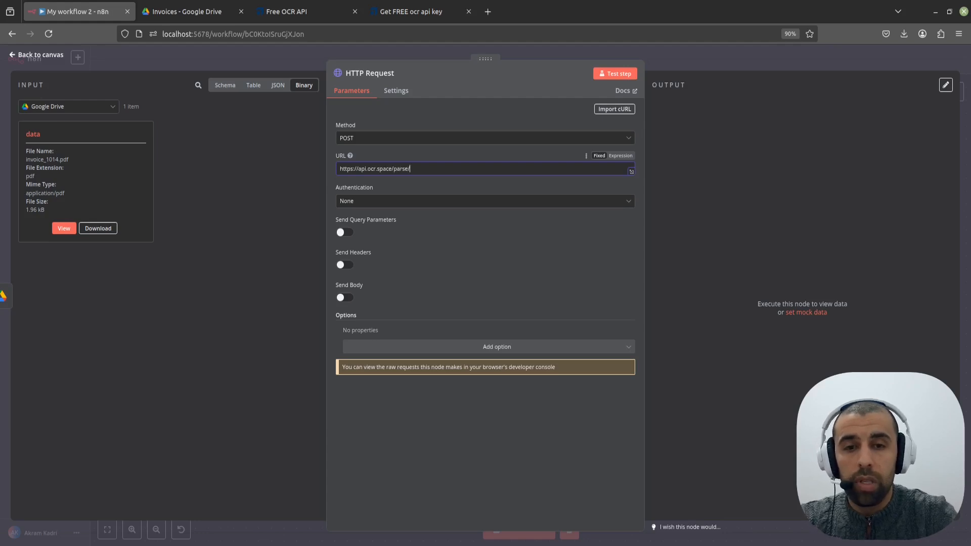
Set the HTTP Request authentication to Generic Credential Type with Header Auth as the generic auth type.
click(400, 202)
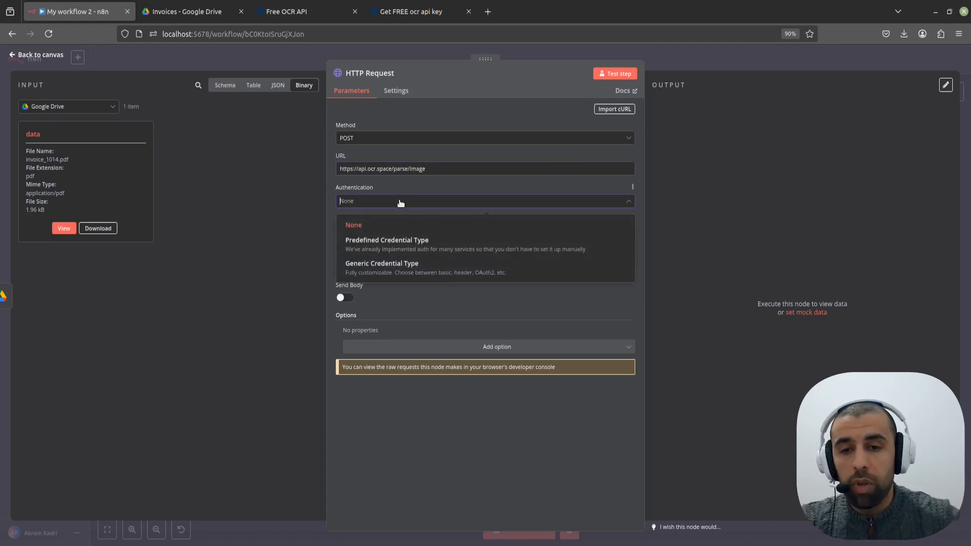
click(399, 269)
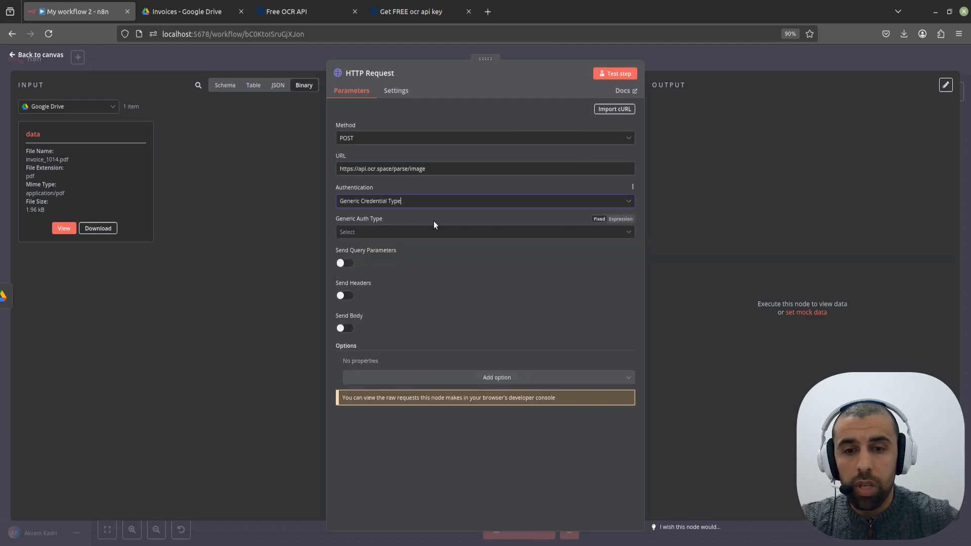
click(404, 234)
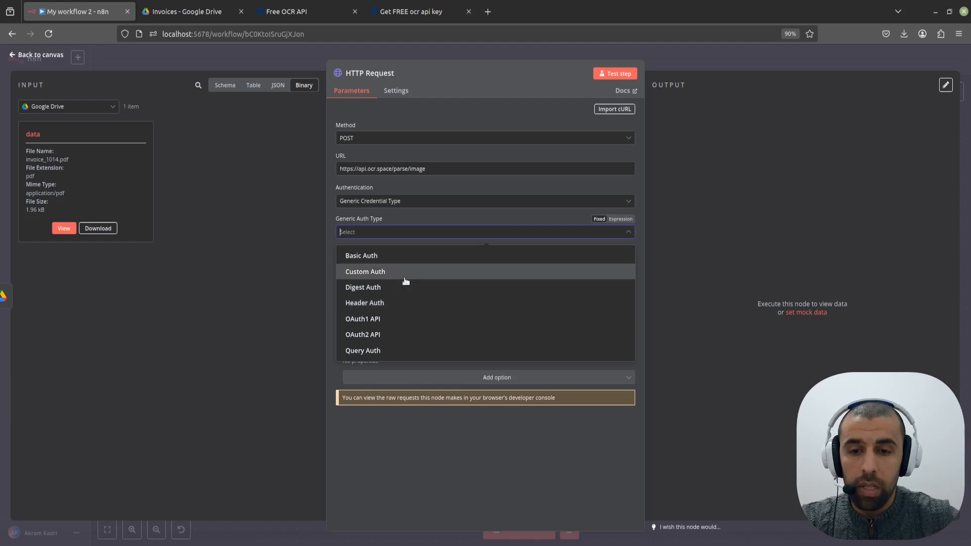
click(412, 303)
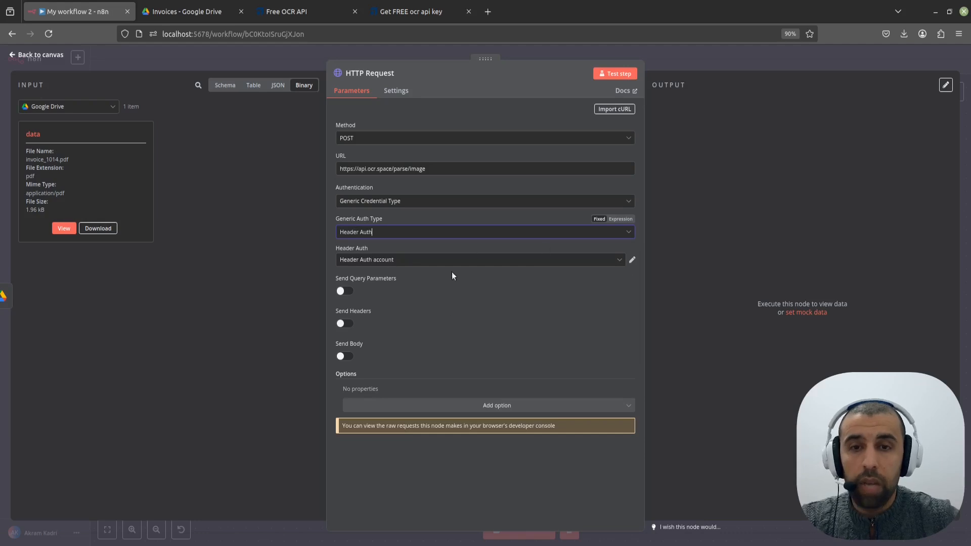
Review the name and value fields of the Header Auth account credential, then close it without changes.
click(633, 260)
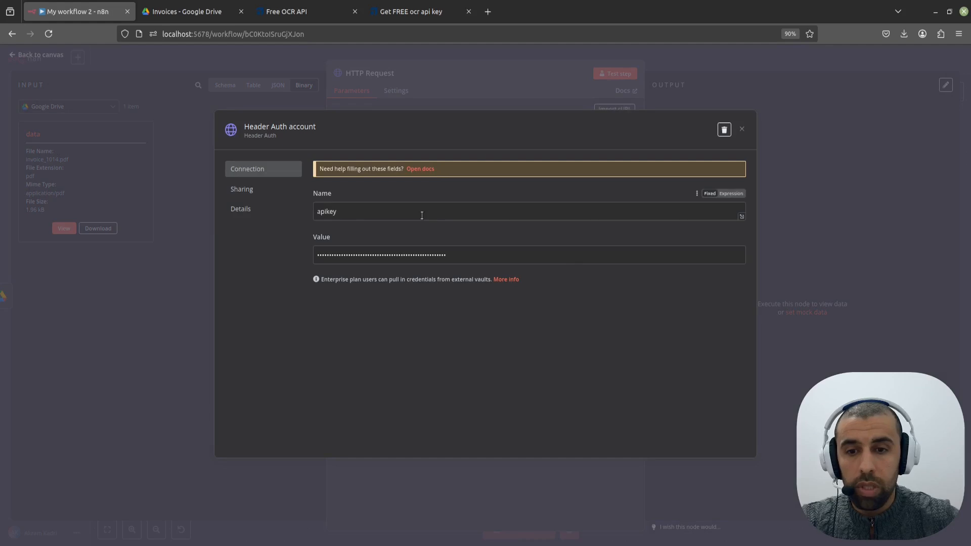
drag(355, 217, 306, 217)
click(339, 214)
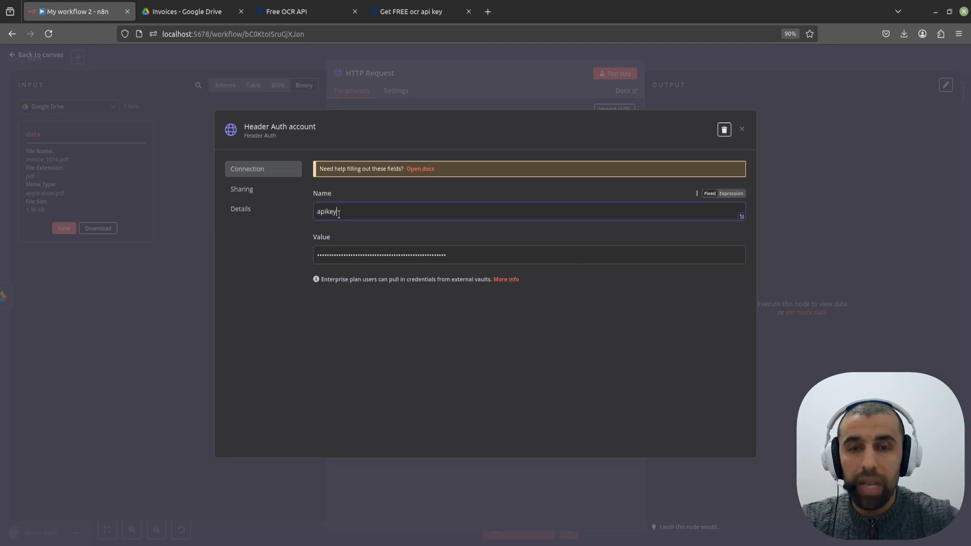
double_click(324, 213)
click(336, 212)
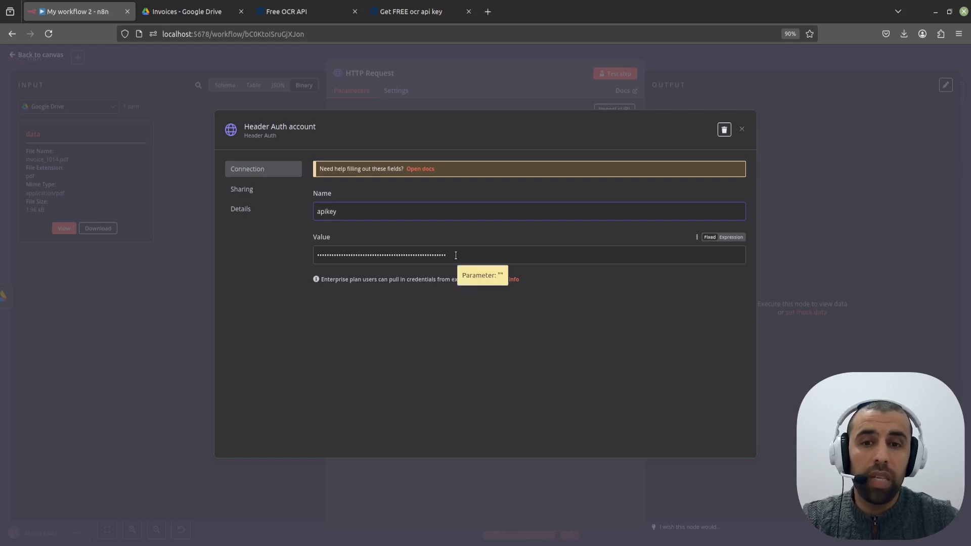
drag(456, 256, 253, 255)
click(510, 101)
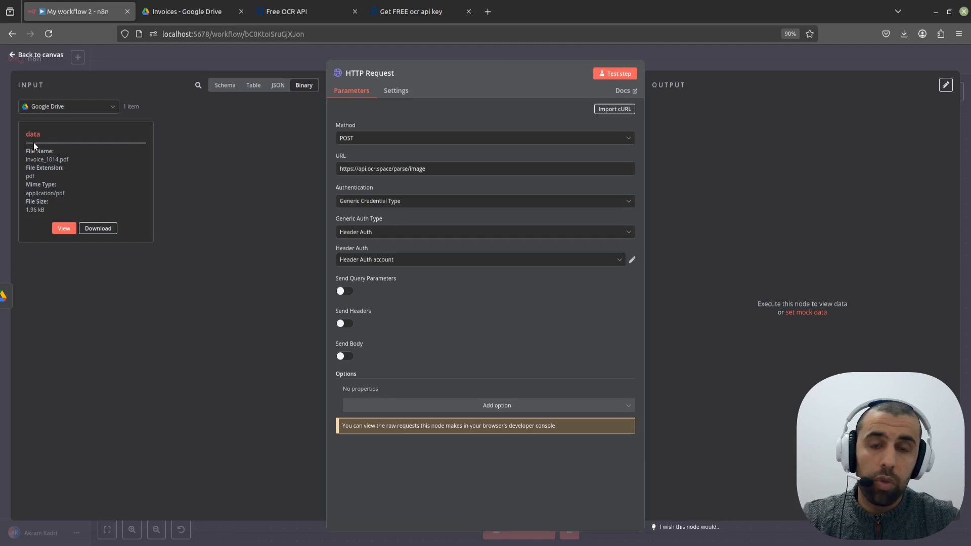
Enable sending a body in the HTTP Request node and set its content type to n8n Binary File.
click(349, 357)
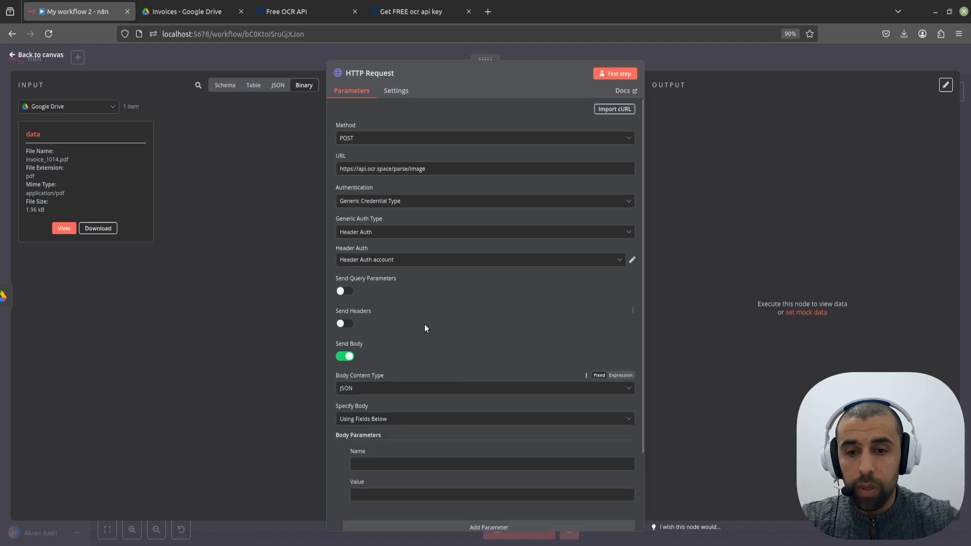
scroll(425, 326, down, 3)
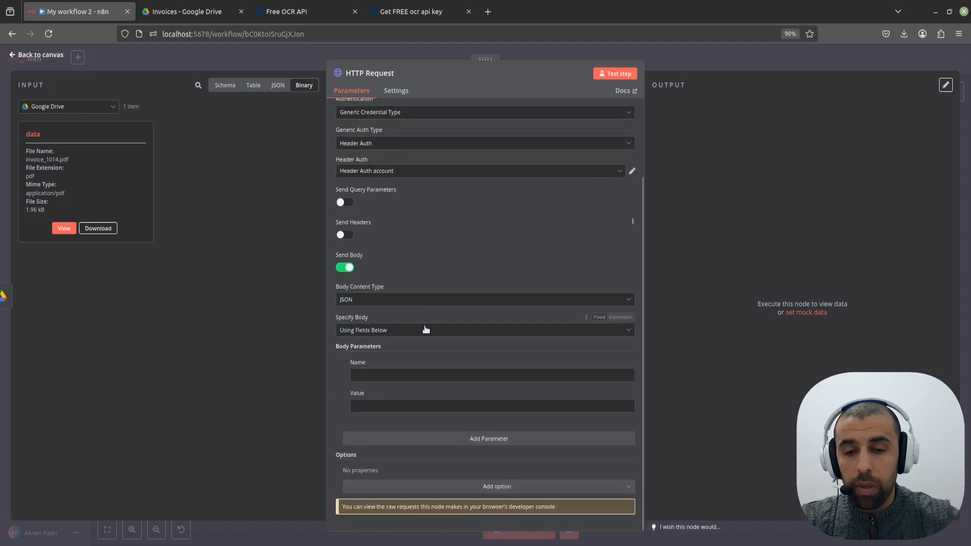
click(404, 302)
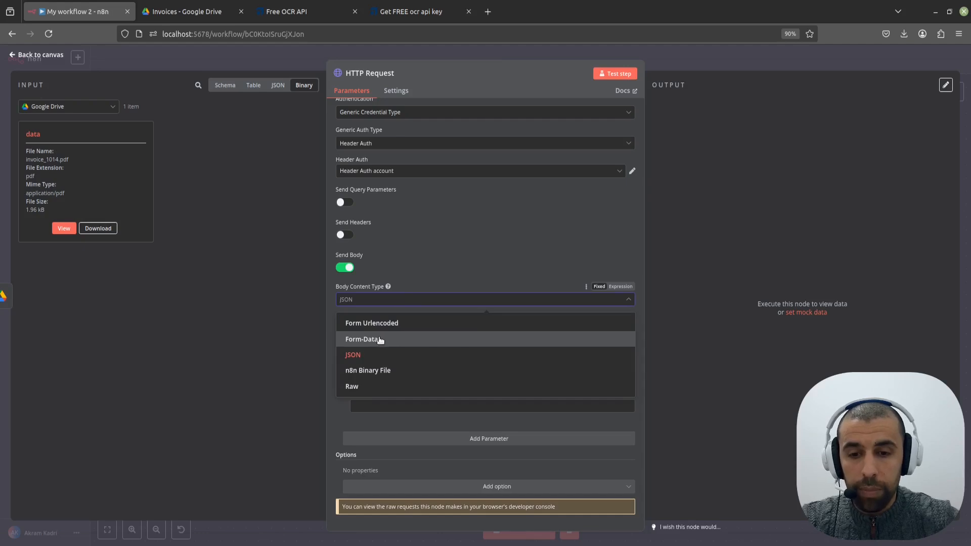
click(383, 370)
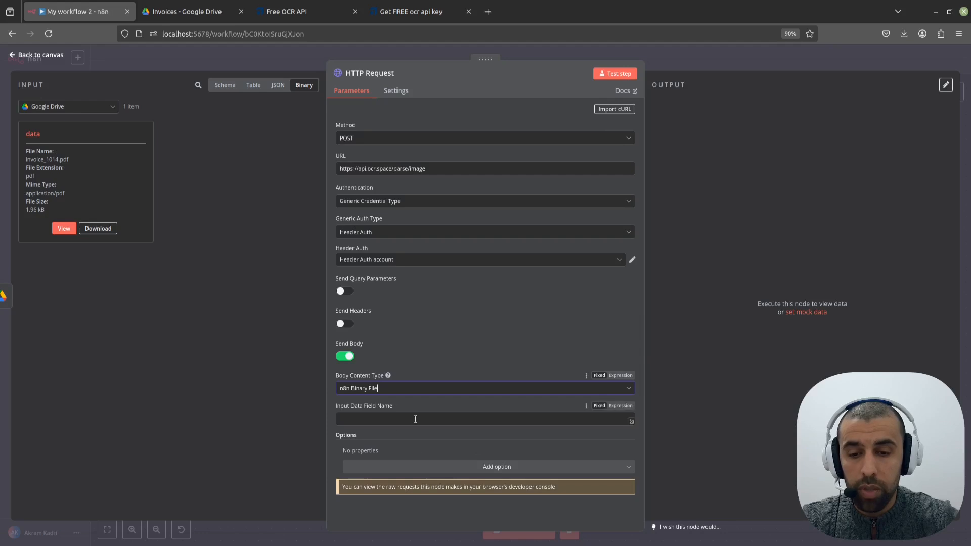
Set the binary body's input data field name to data and test the HTTP Request.
drag(40, 132, 19, 135)
key(ctrl+c)
click(375, 415)
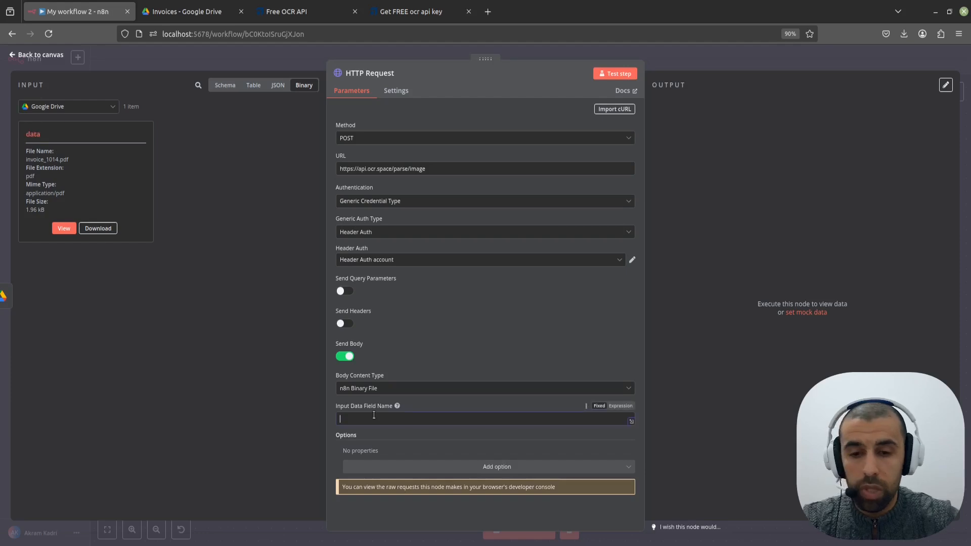
key(ctrl+v)
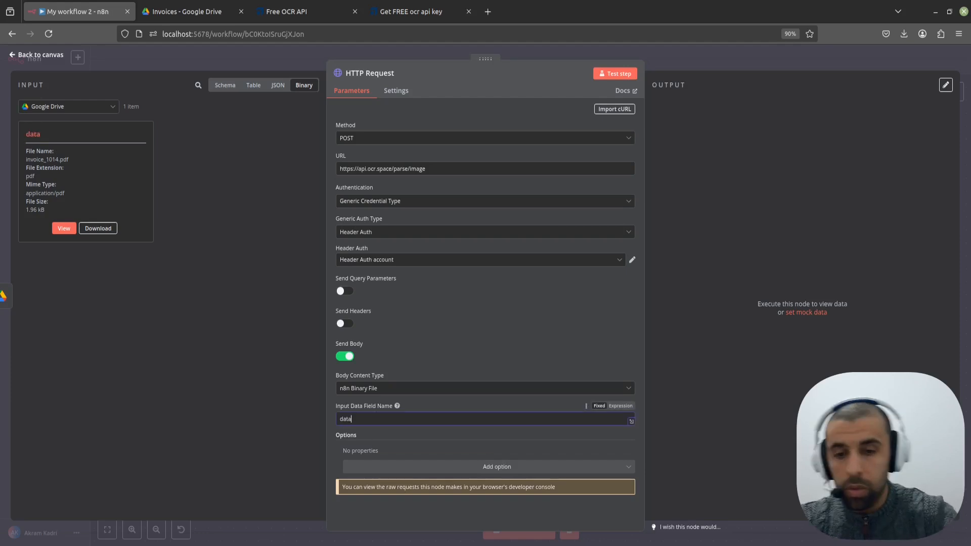
click(457, 333)
click(616, 74)
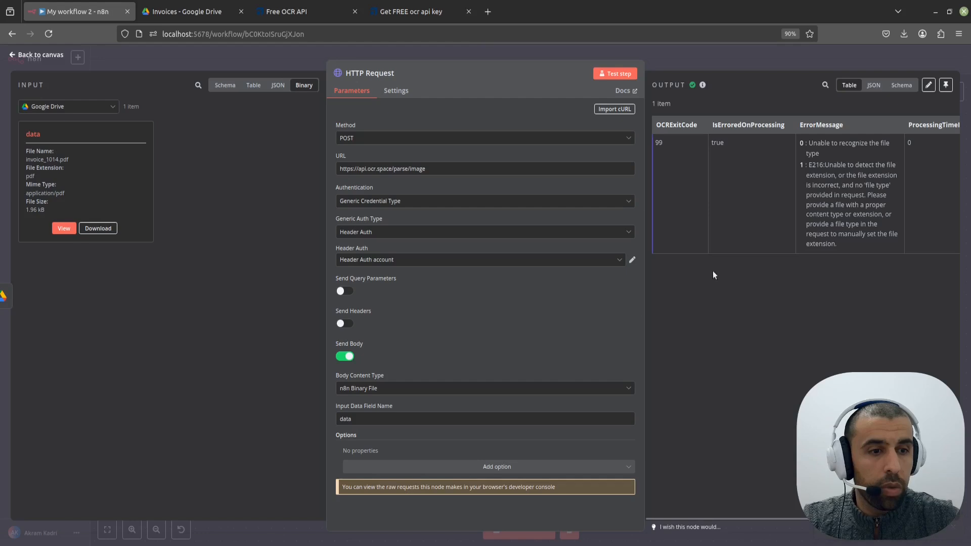
click(473, 467)
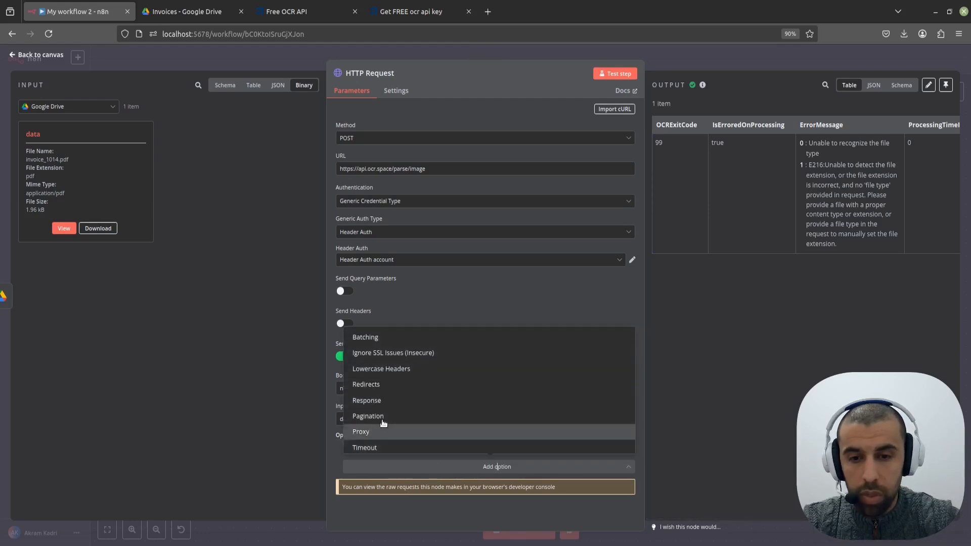
click(451, 289)
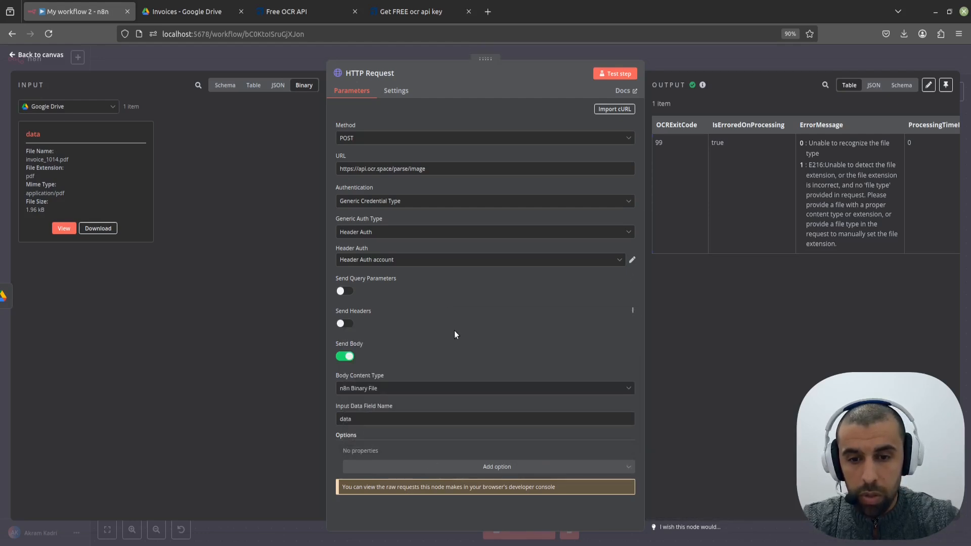
Change the body content type to Form-Data and set the body parameter type to n8n Binary File.
click(415, 389)
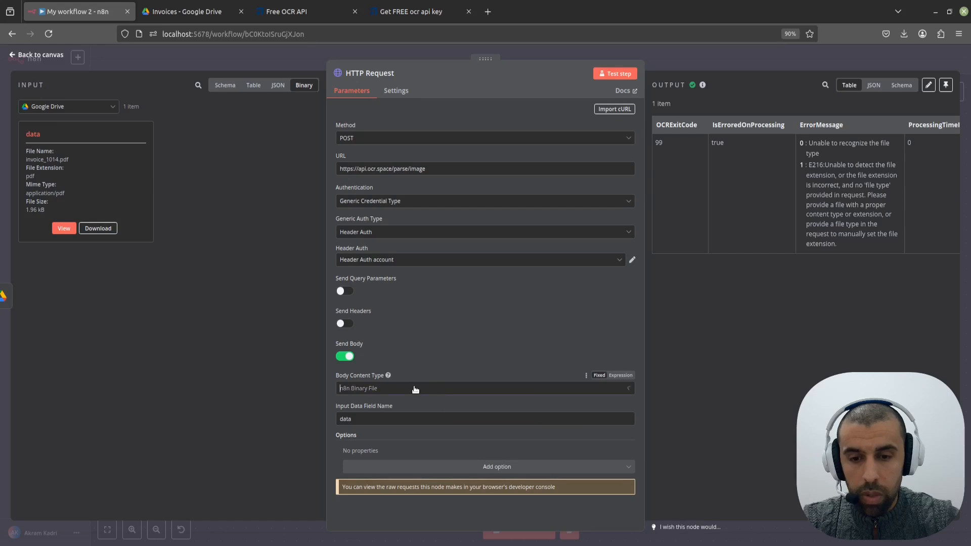
click(394, 427)
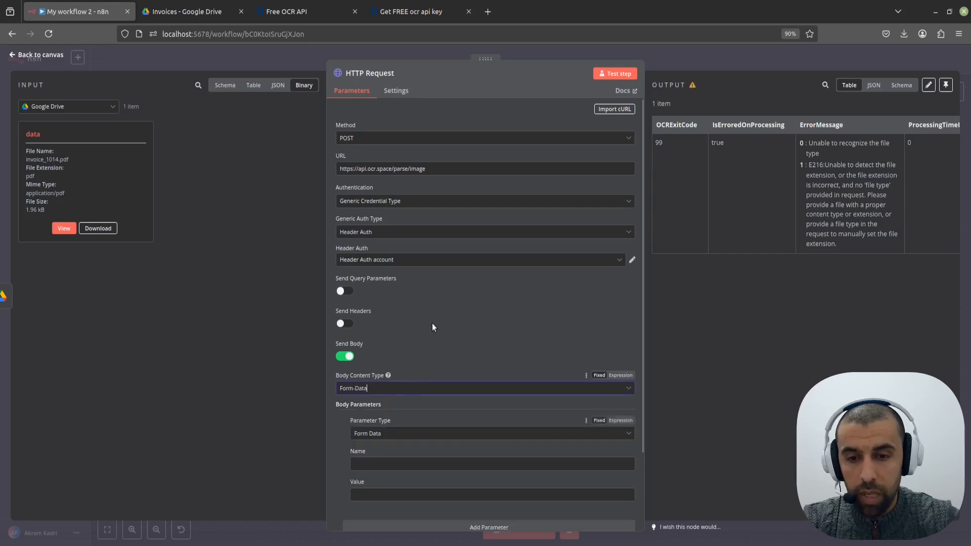
scroll(441, 356, down, 3)
click(404, 344)
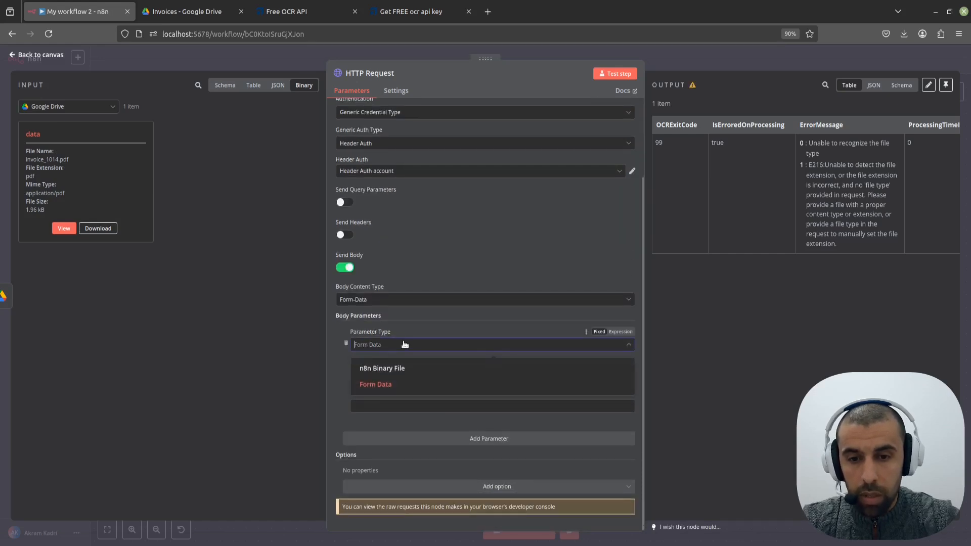
click(403, 372)
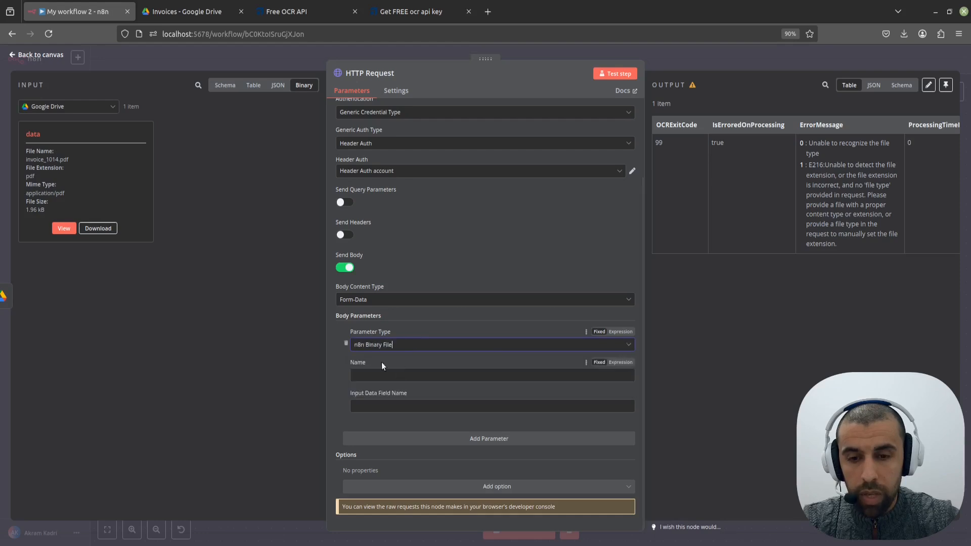
Enter data as the body parameter's input data field name and test the HTTP Request.
click(398, 406)
text(data)
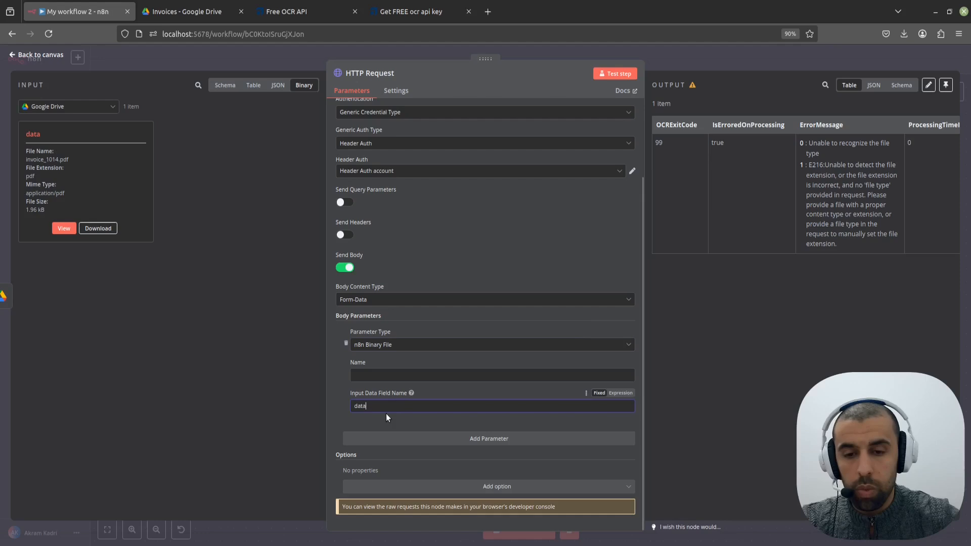
scroll(391, 435, up, 2)
click(616, 73)
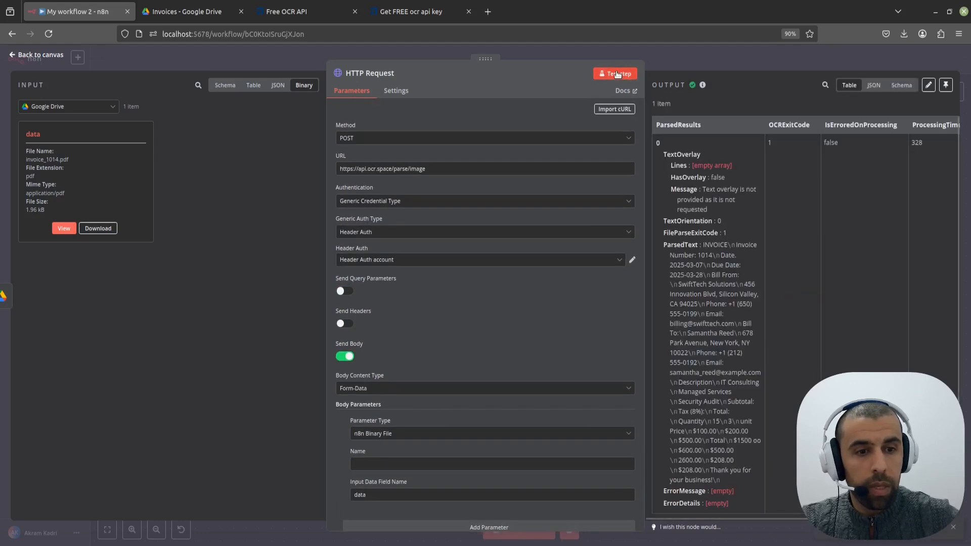
Review the body content type, parameter type and input data field name of the HTTP Request body.
scroll(490, 332, down, 2)
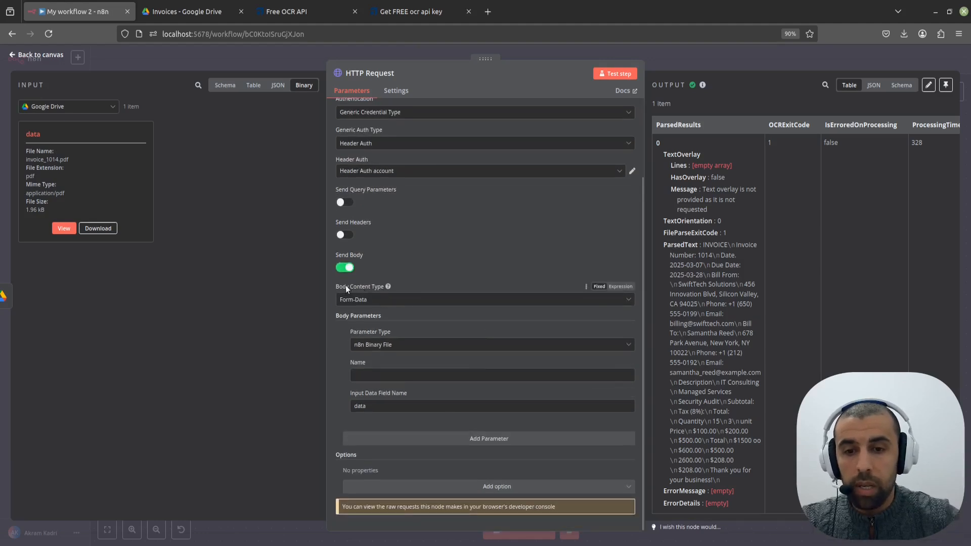
click(389, 302)
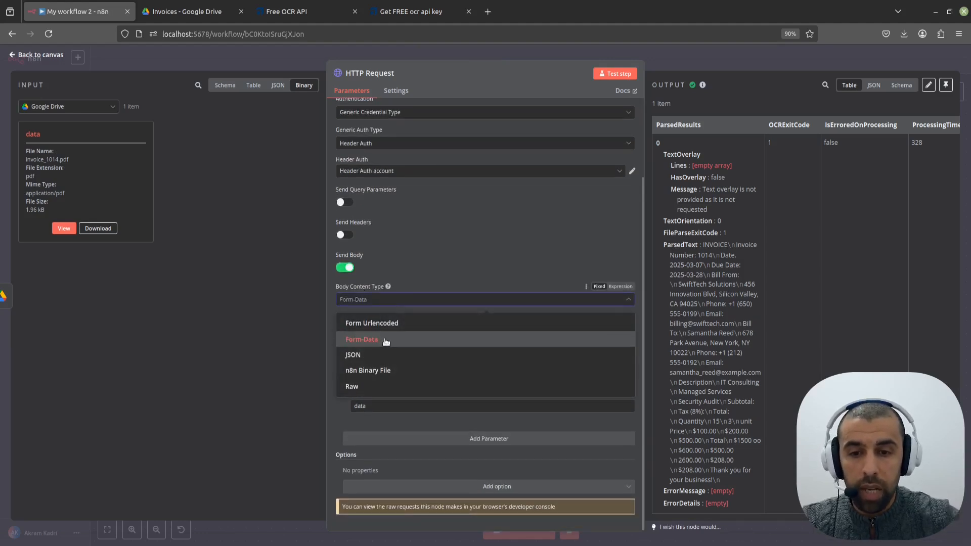
click(455, 228)
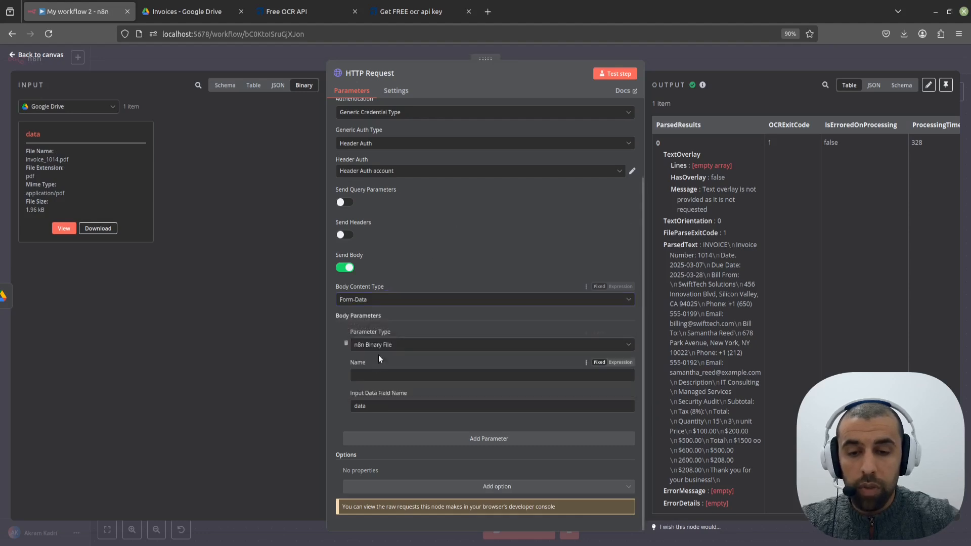
click(383, 344)
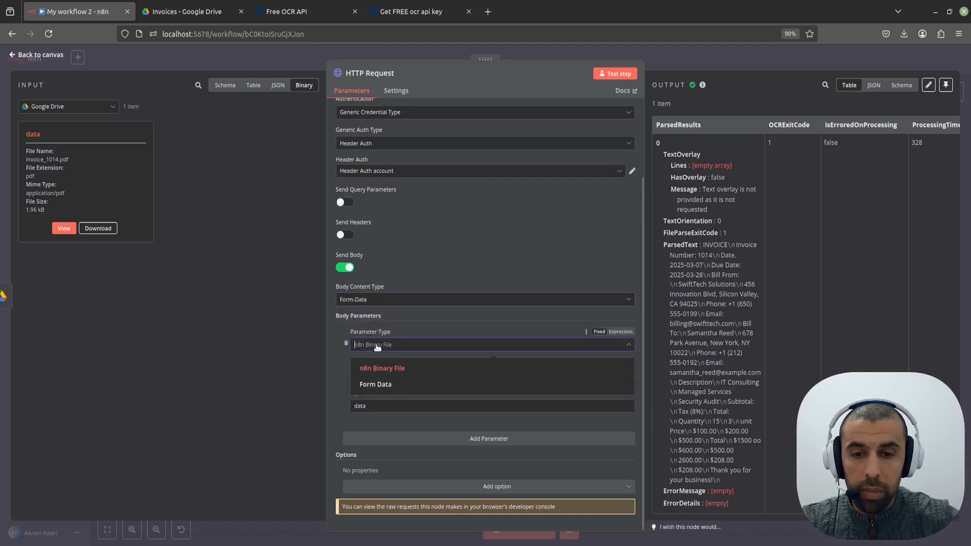
click(426, 324)
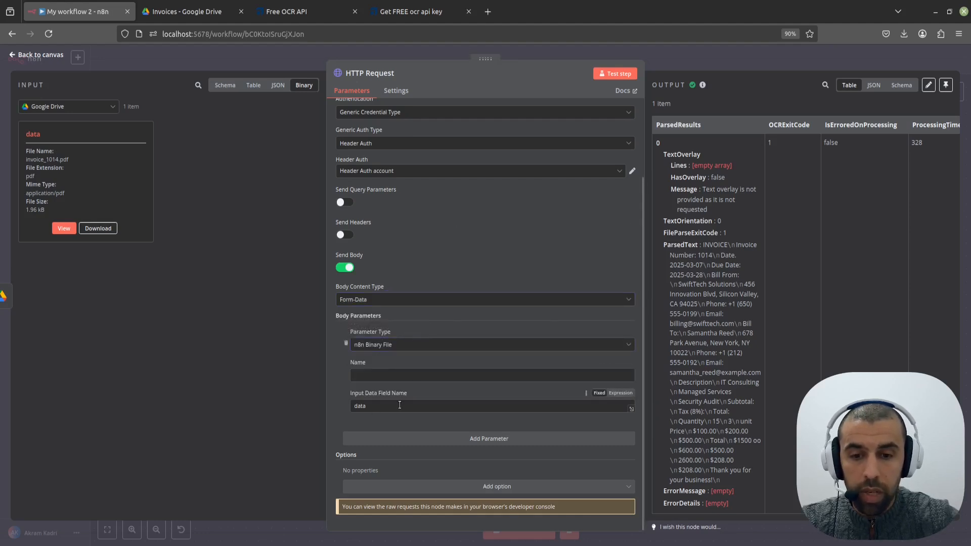
drag(385, 407, 347, 406)
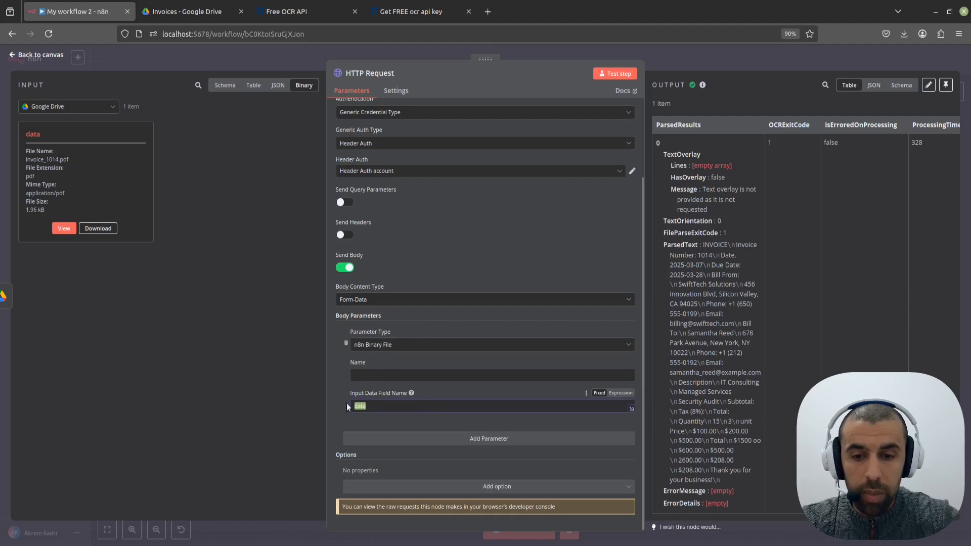
click(505, 256)
Examine the ParsedText output of the HTTP Request in table, schema and JSON views, then return to the canvas.
scroll(709, 217, down, 1)
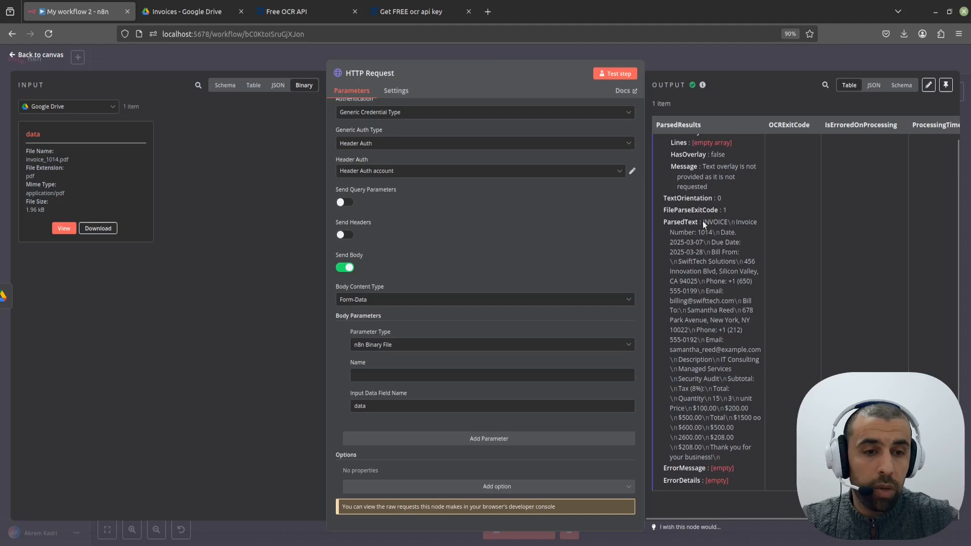
drag(703, 220, 741, 458)
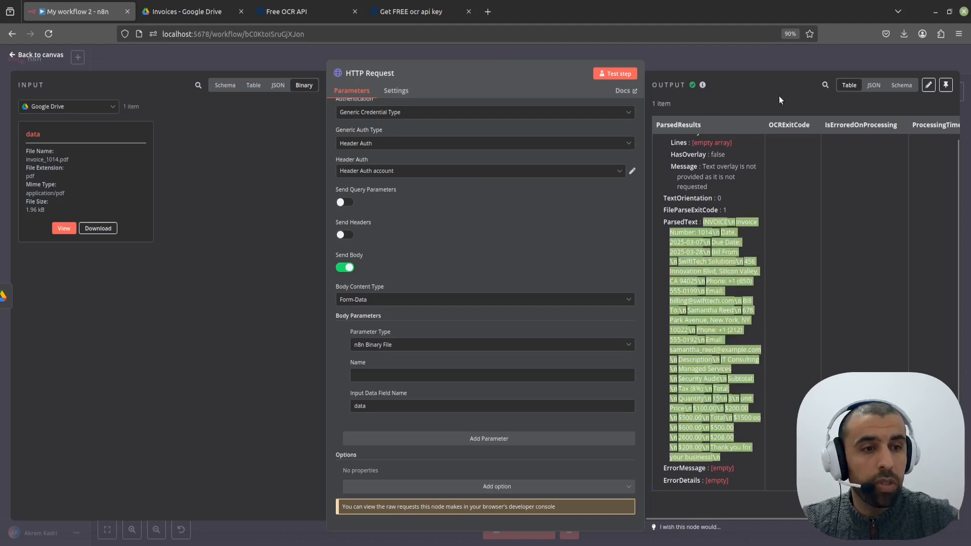
click(902, 85)
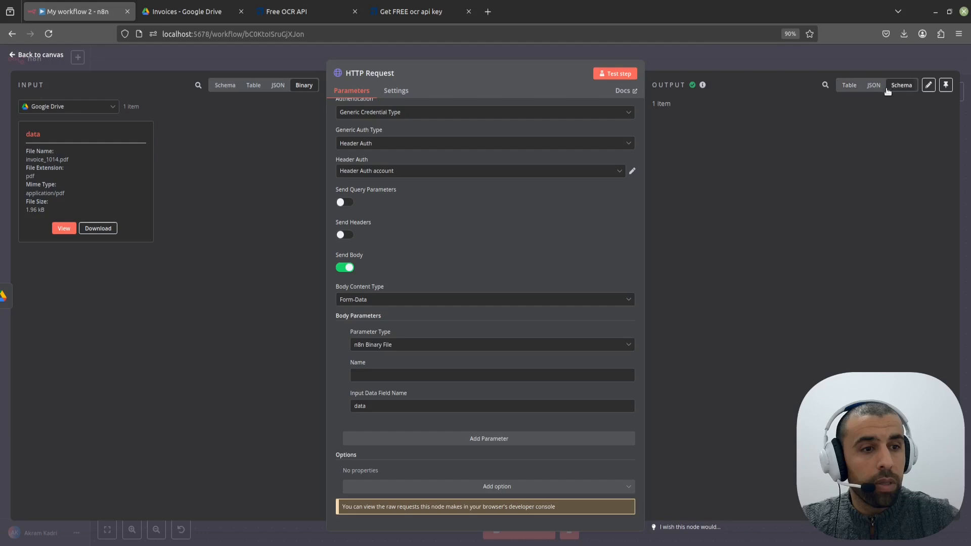
click(850, 85)
click(874, 84)
click(901, 85)
click(874, 85)
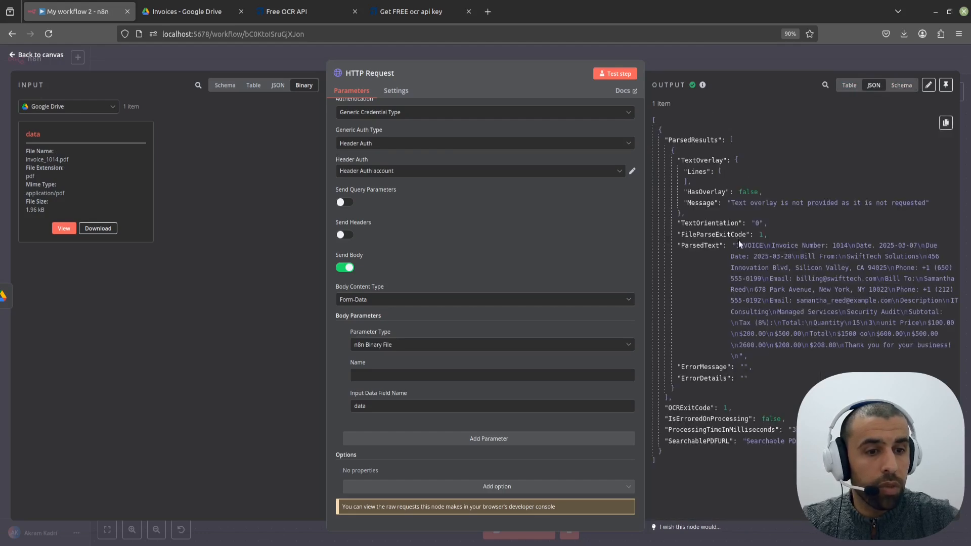
drag(739, 347, 746, 231)
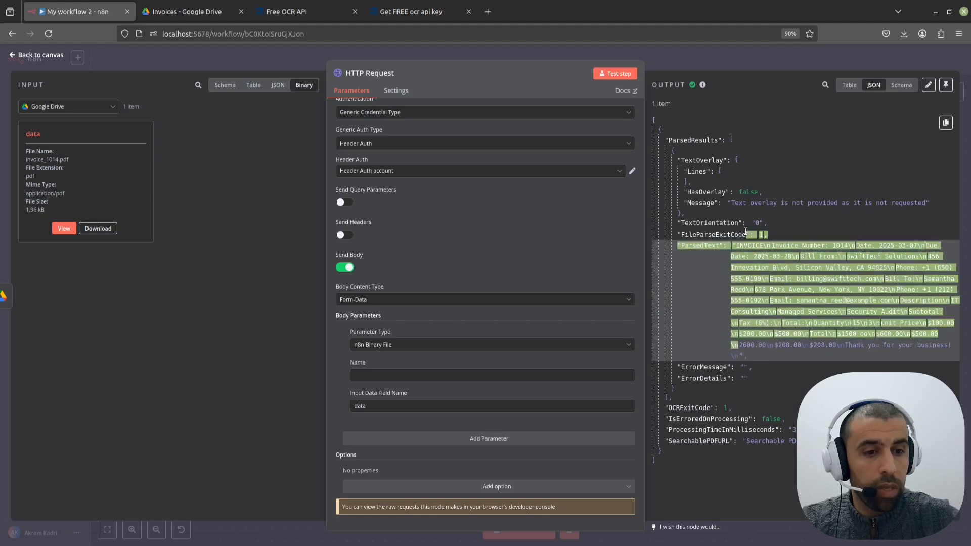
click(682, 63)
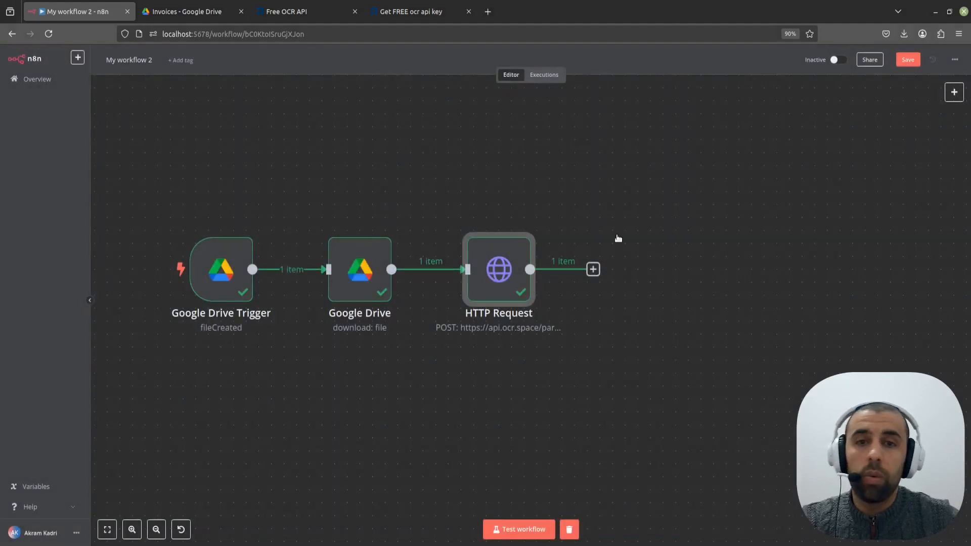
Add an Edit Fields (Set) node after the HTTP Request node.
scroll(592, 210, right, 2)
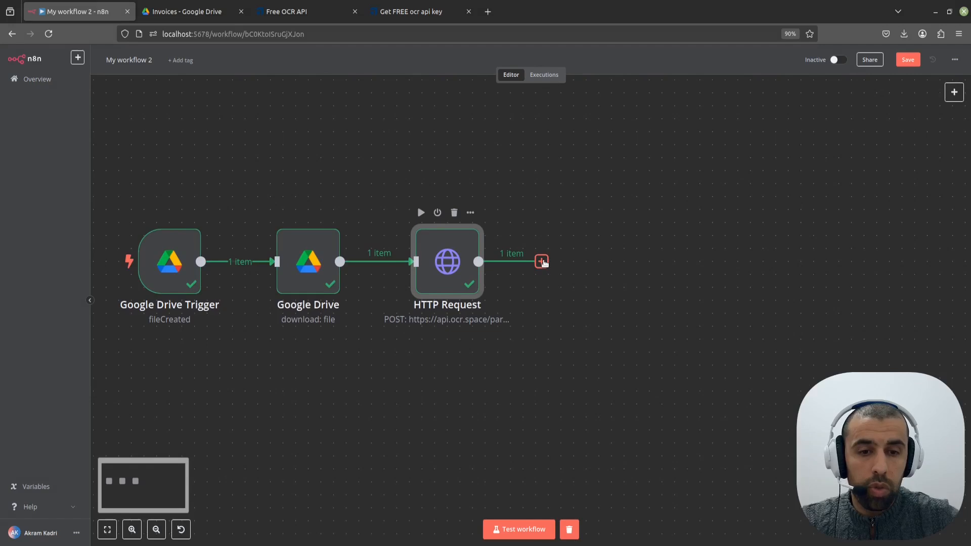
click(541, 262)
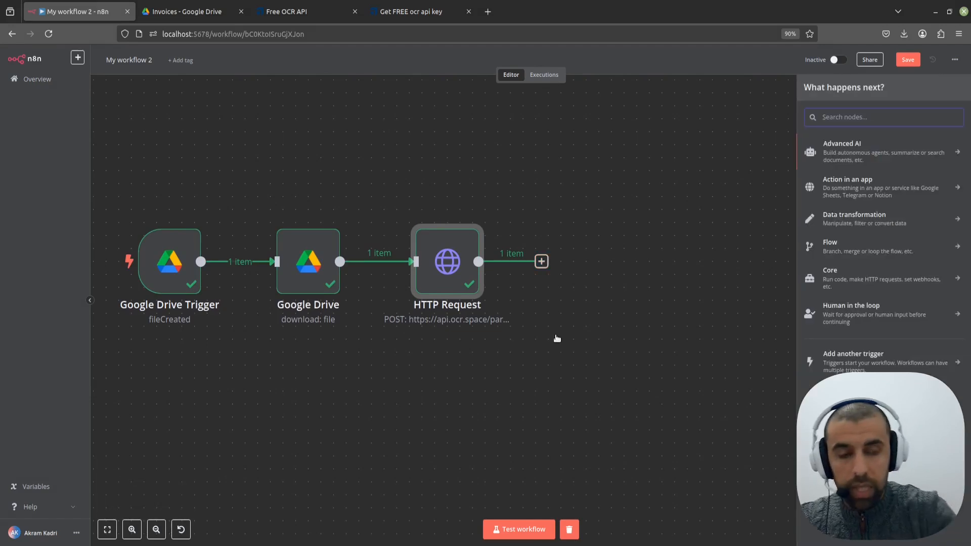
text(set)
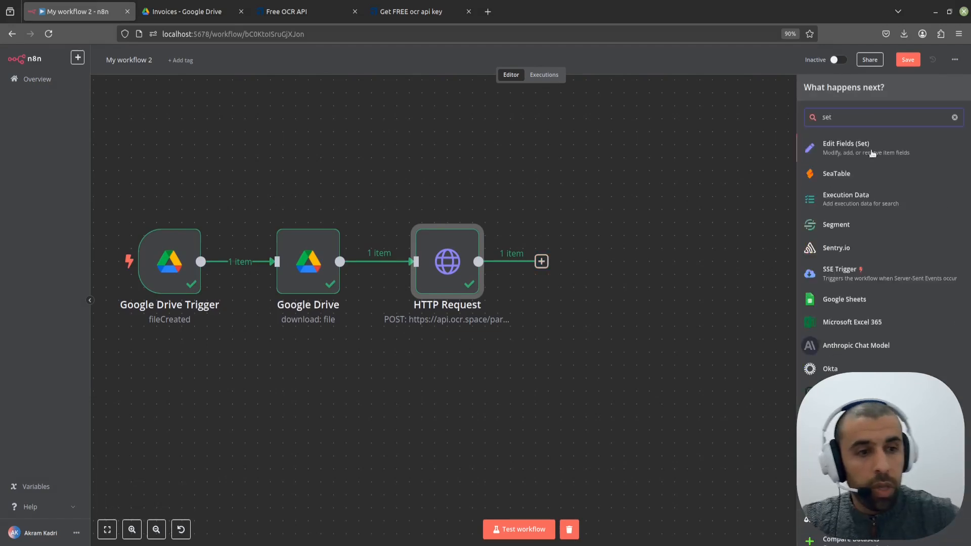
click(872, 152)
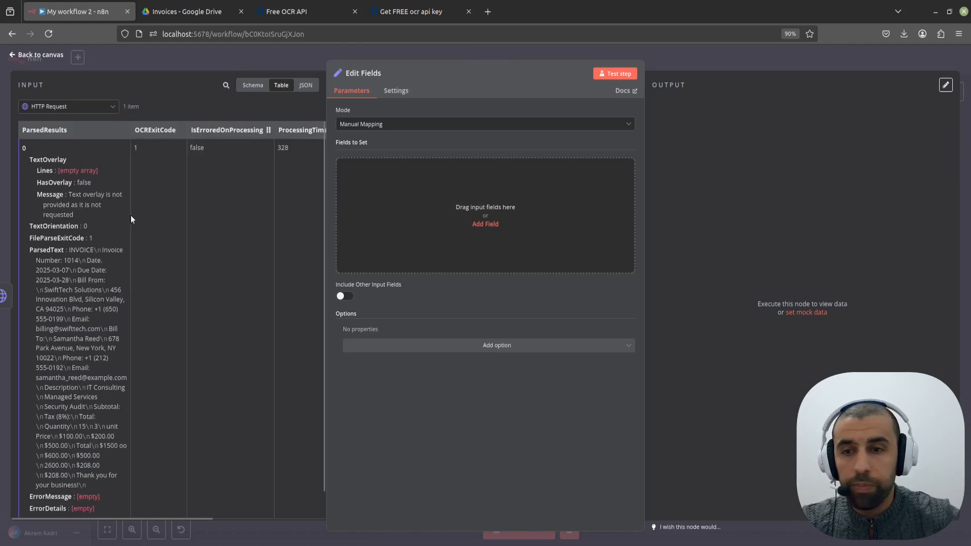
Map the ParsedText value from the HTTP Request as a field in Edit Fields, name it invoiceData, and return to the canvas.
click(253, 86)
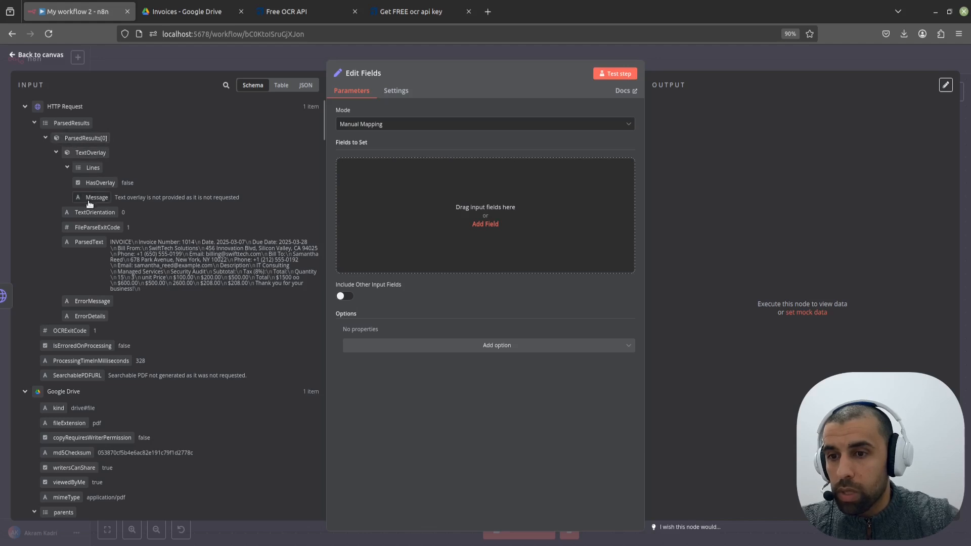
drag(88, 243, 364, 214)
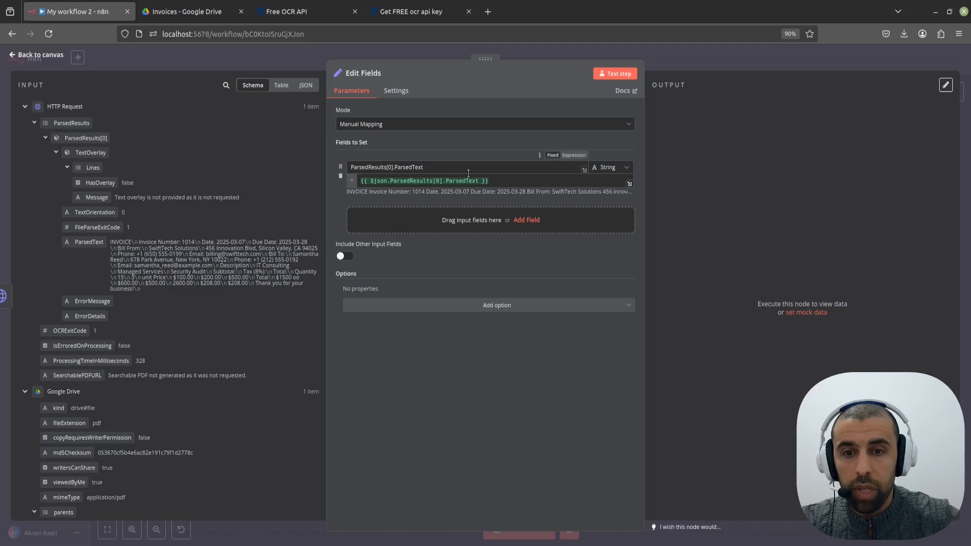
triple_click(440, 167)
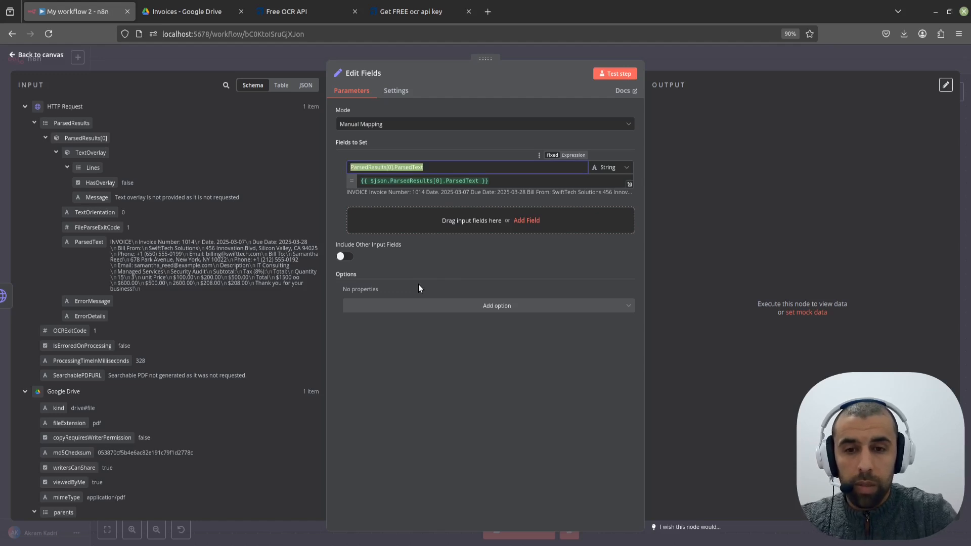
text(inov)
text(vo)
text(iceData)
click(730, 56)
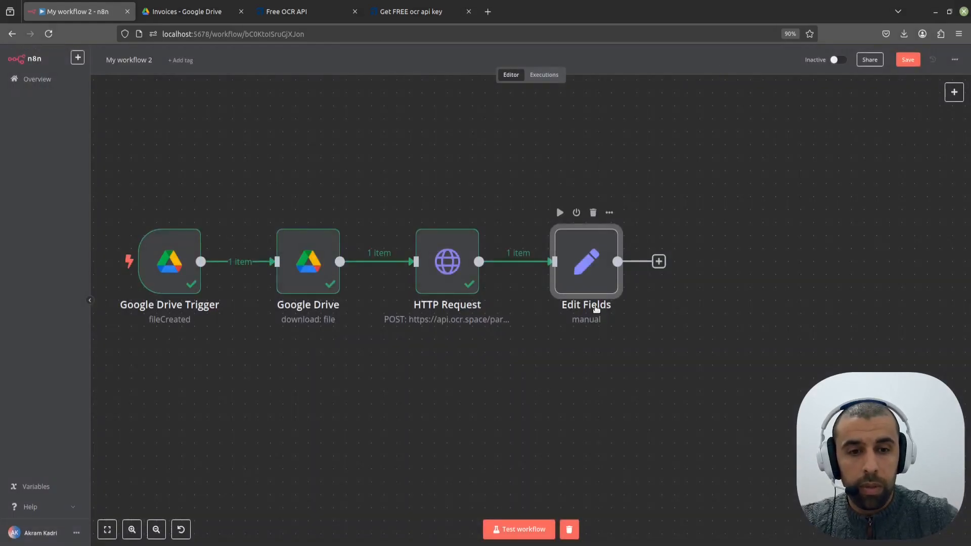
Rename the Edit Fields node as "Get Invoice Data".
key(F2)
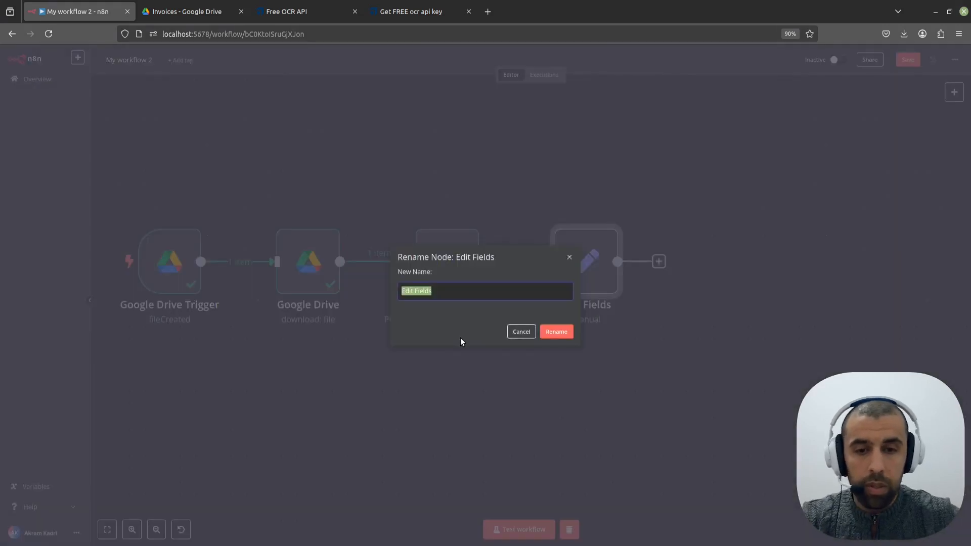
text(Set)
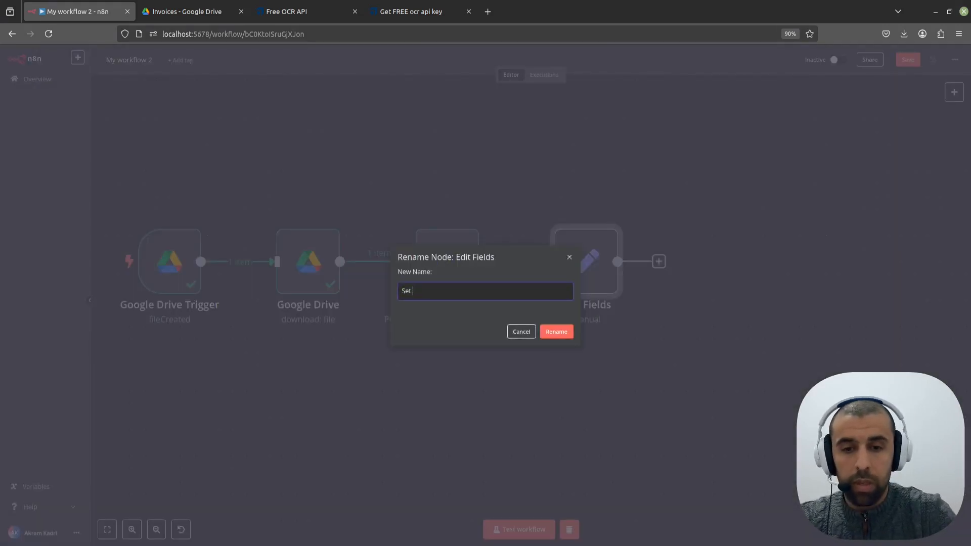
key(BackSpace)
key(BackSpace)
text(Get Inv)
key(BackSpace)
key(BackSpace)
text(nvoice Dat)
click(553, 331)
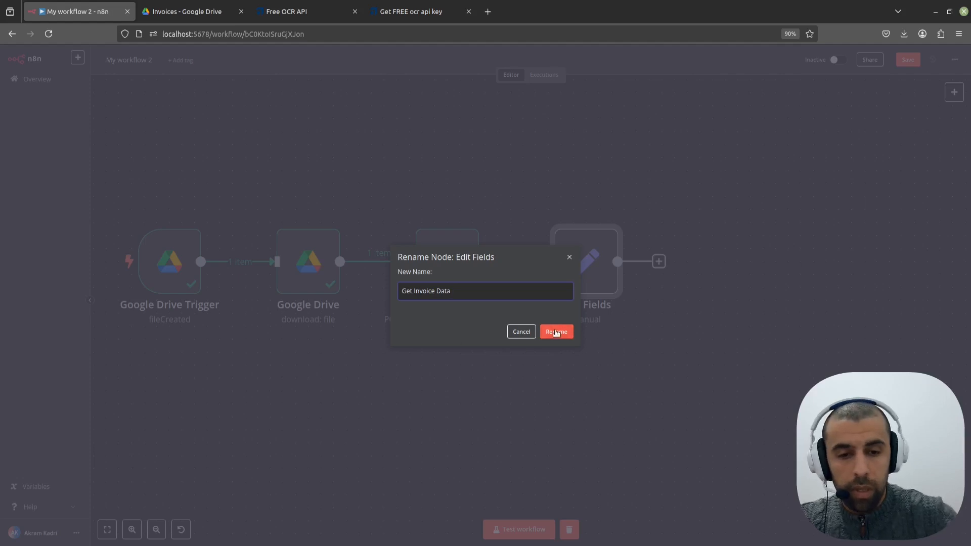
Add a Basic LLM Chain node after Get Invoice Data and set its prompt source to Define below.
scroll(540, 245, down, 2)
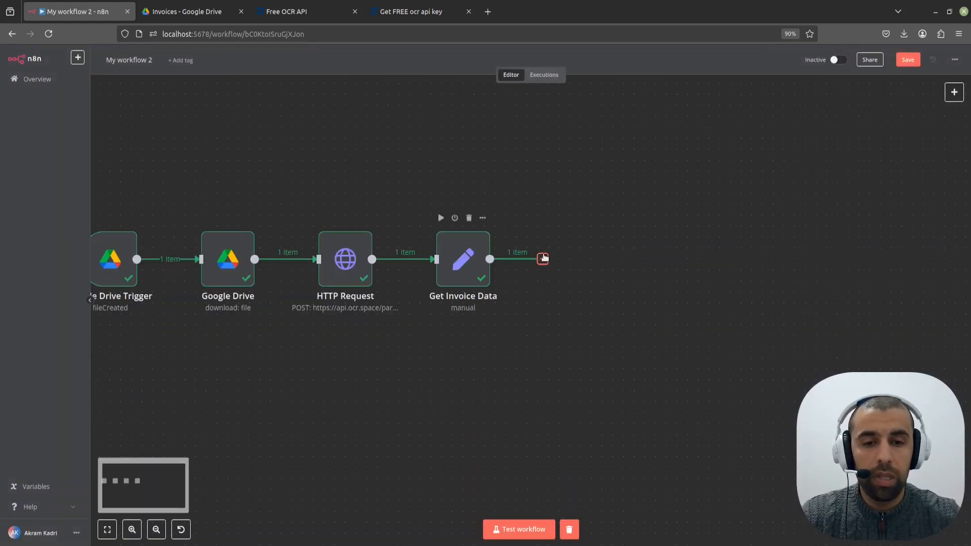
click(543, 260)
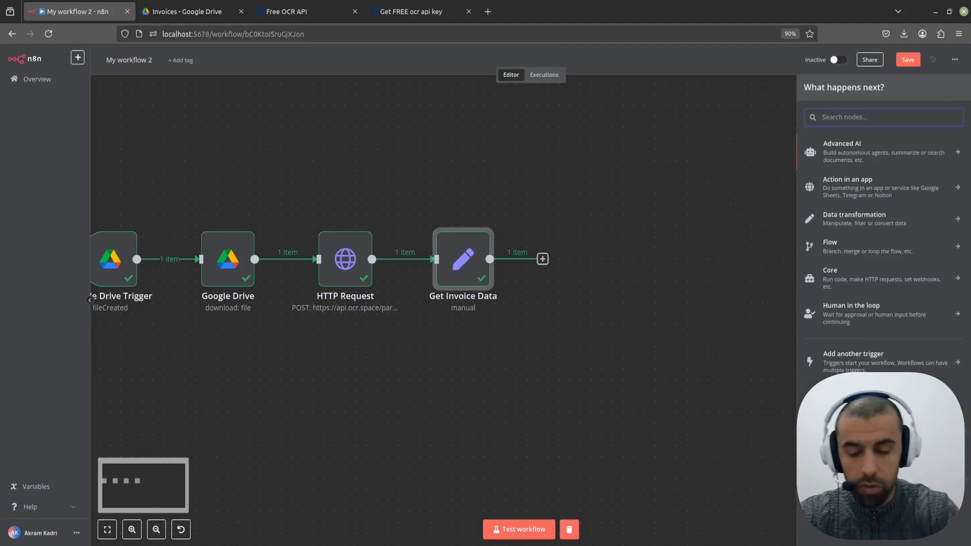
text(llm chan)
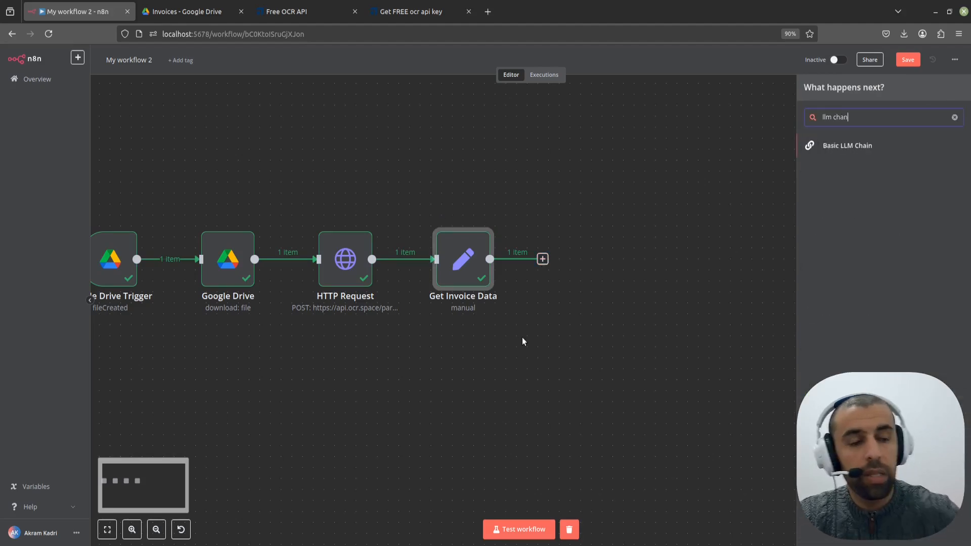
click(843, 150)
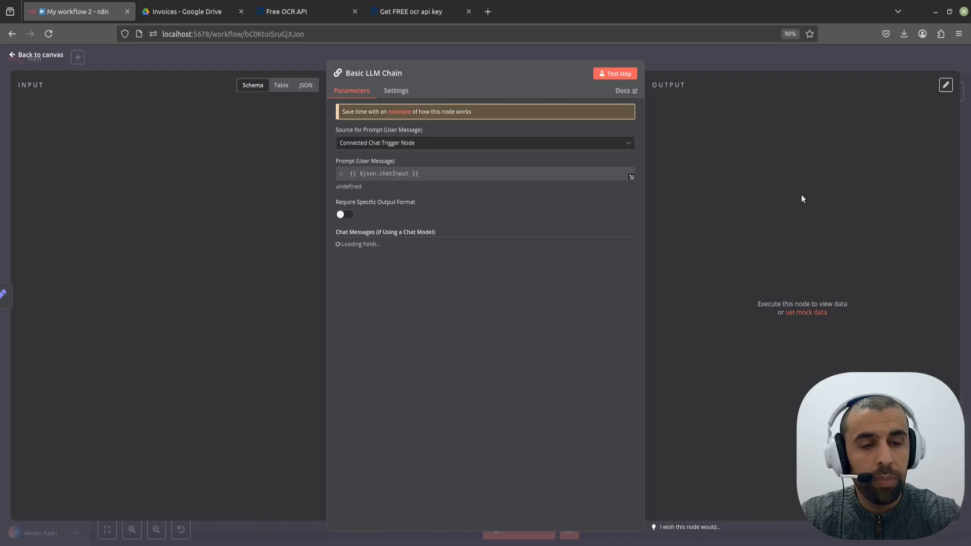
click(417, 144)
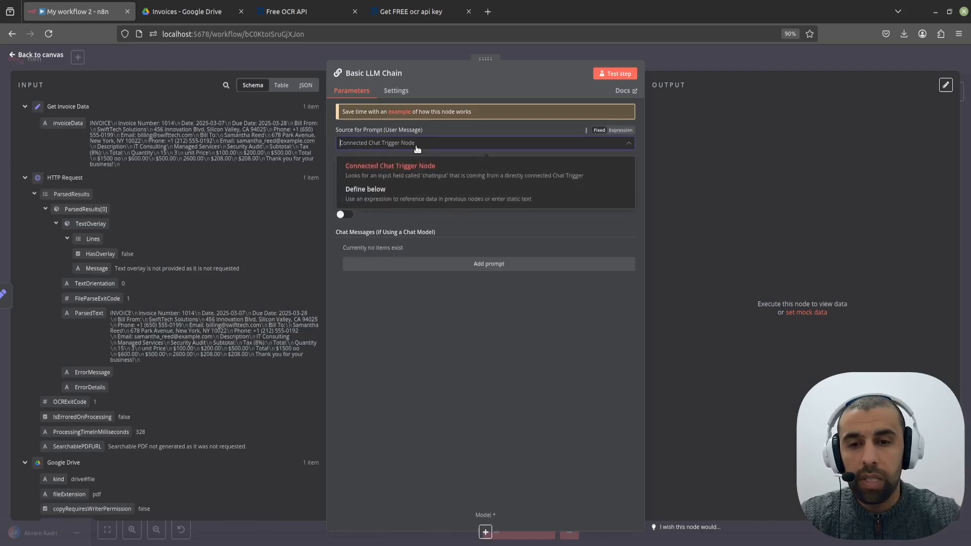
click(406, 190)
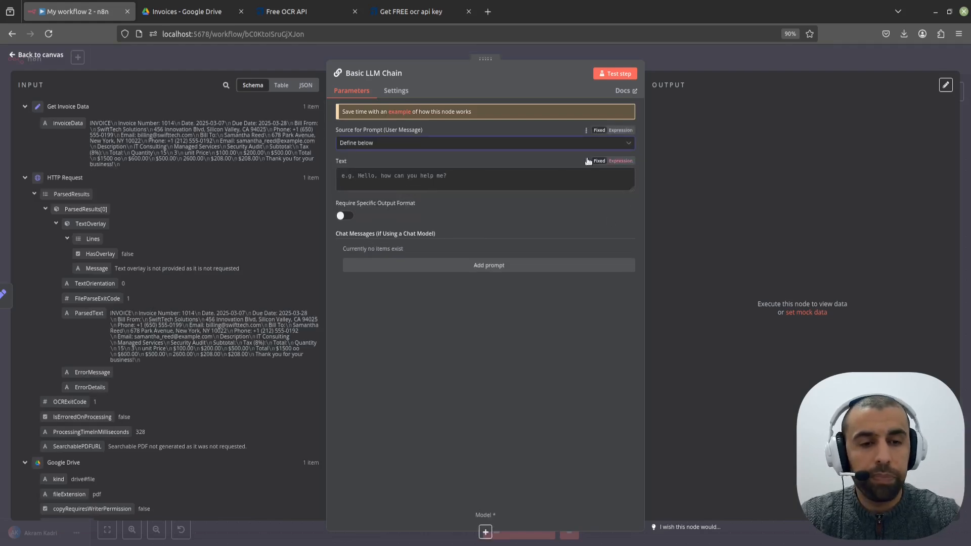
Enter the prompt text "You are a helpful assintant that extracts invoice details." followed by a line "Here is the invoice text:".
drag(634, 186, 634, 302)
text(You are a helpful assintant that extracts invo)
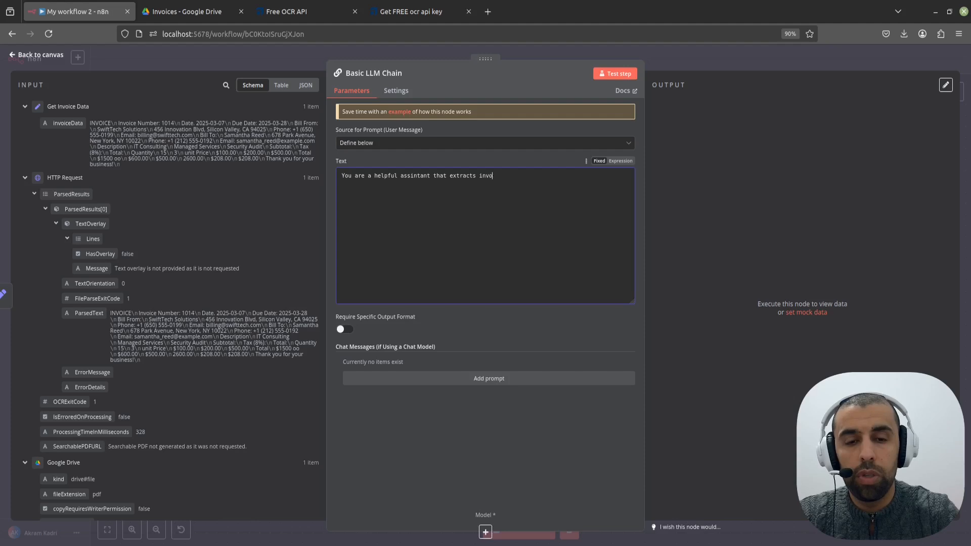
text(ice de)
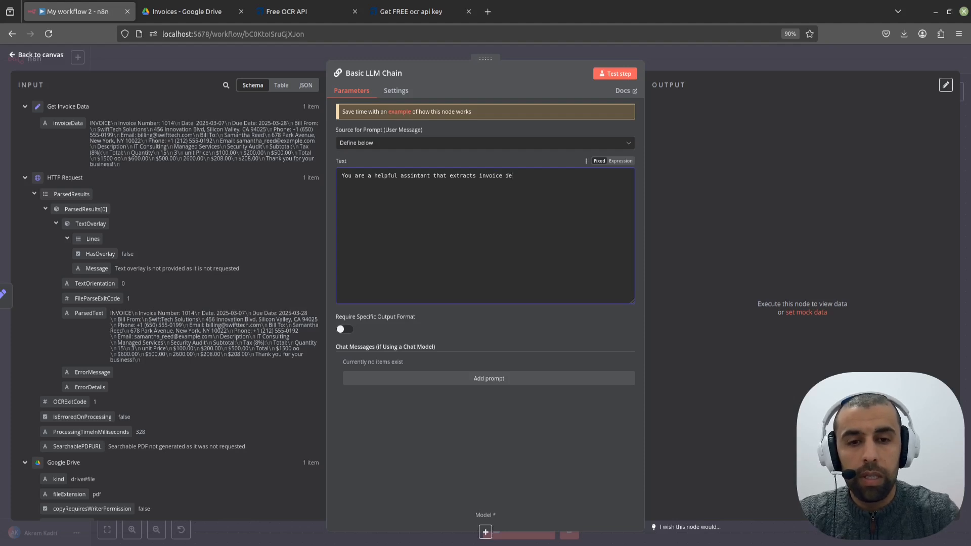
text(tail)
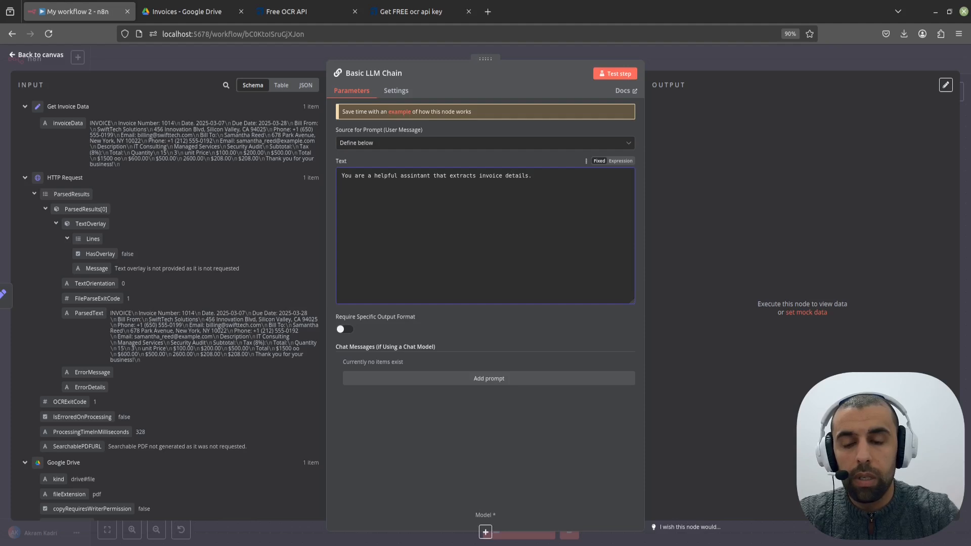
text(s.)
key(Return)
text(Here is the invoice text:  )
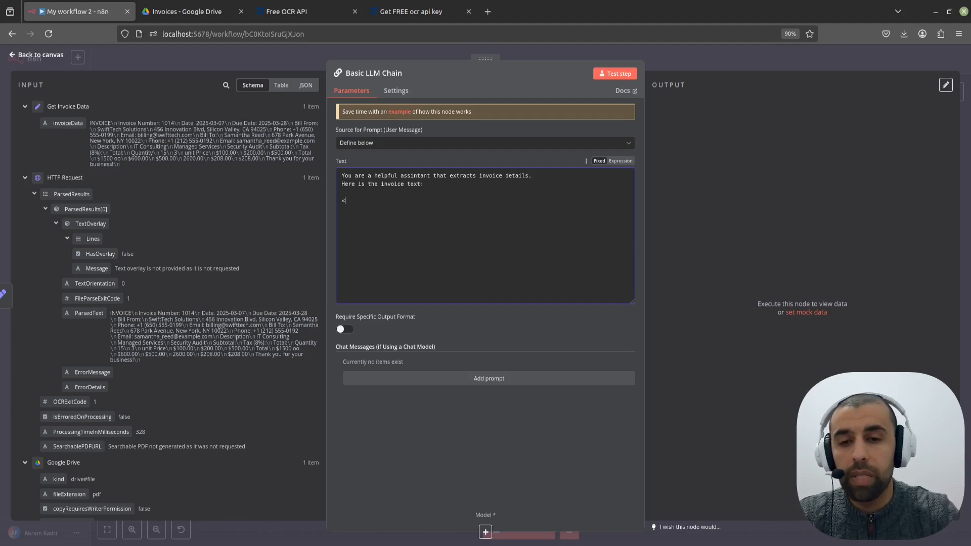
Add an opening <invoice_text> tag and a closing </invoice_text> tag to the prompt, with a blank line between them.
text(<invoice_text>  <)
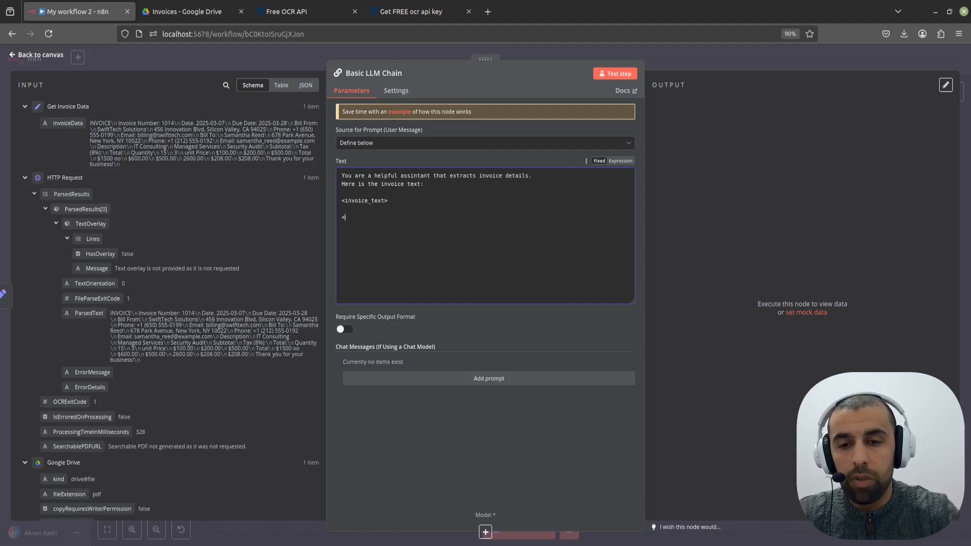
text(/invoic)
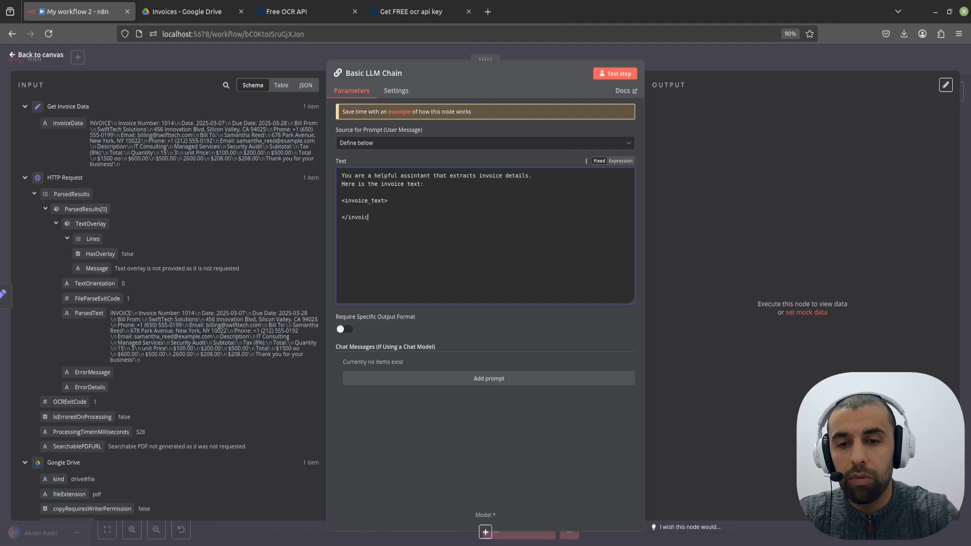
text(e_text>)
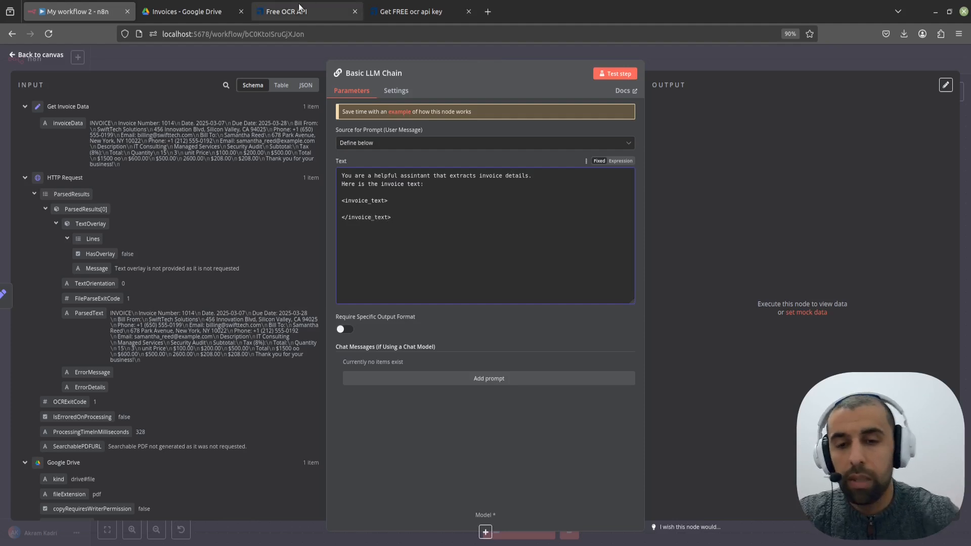
Insert {{ $json.invoiceData }} on the line between the two invoice_text tags.
drag(350, 201, 385, 201)
click(389, 208)
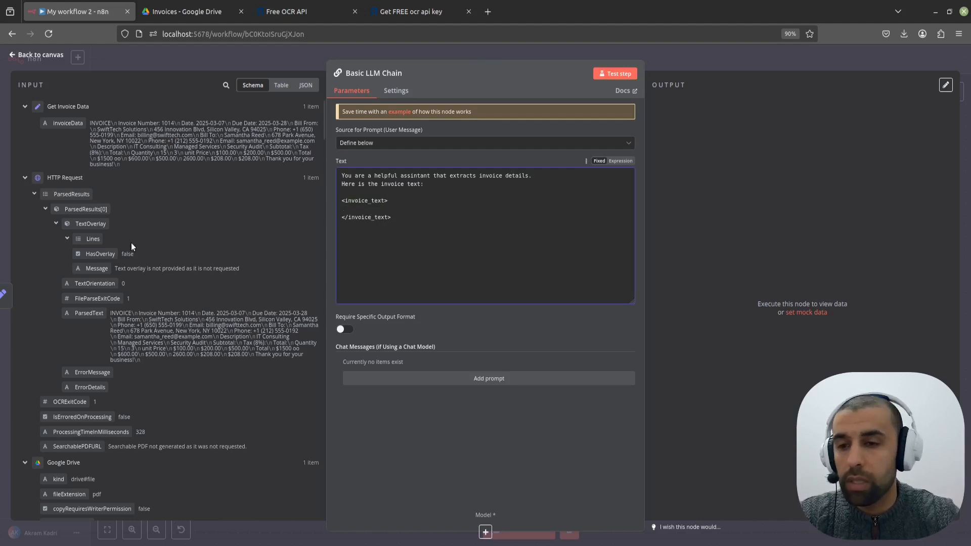
mouse_move(67, 123)
mouse_down()
mouse_move(372, 209)
mouse_move(472, 226)
mouse_move(141, 135)
mouse_move(75, 127)
mouse_up()
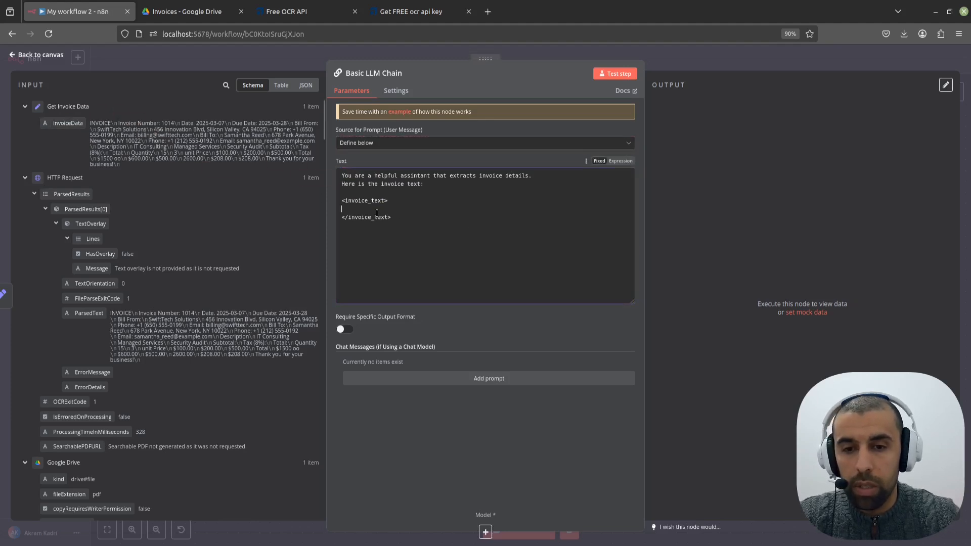
text({{)
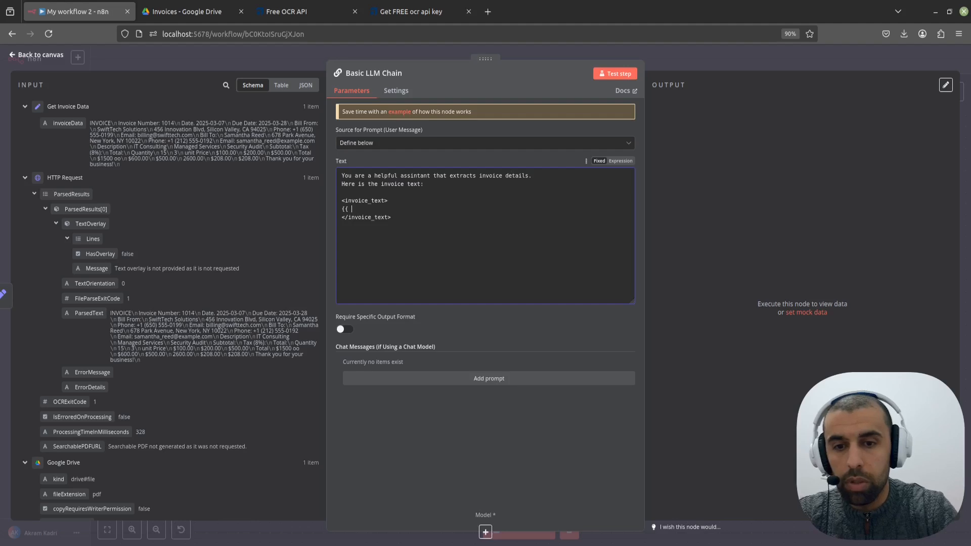
text( $jsson.)
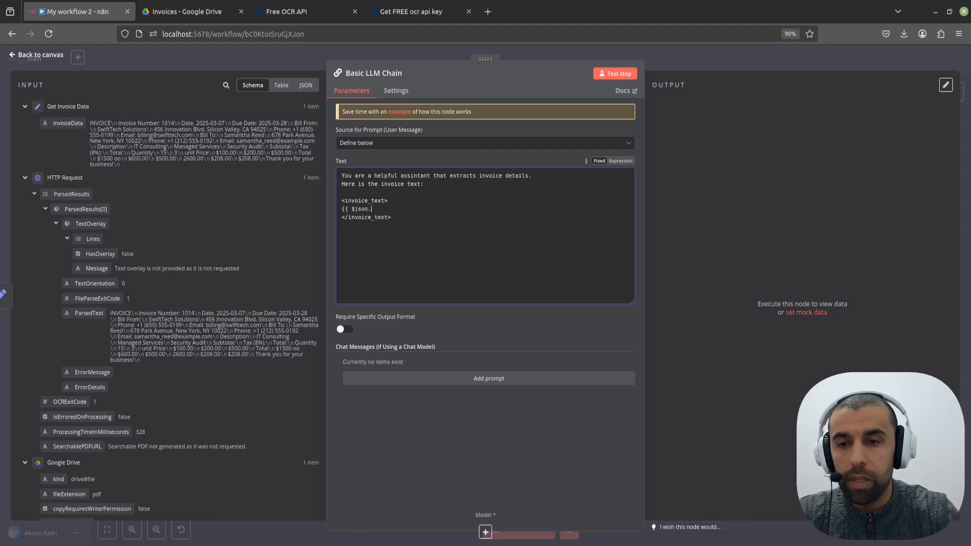
text(inovi)
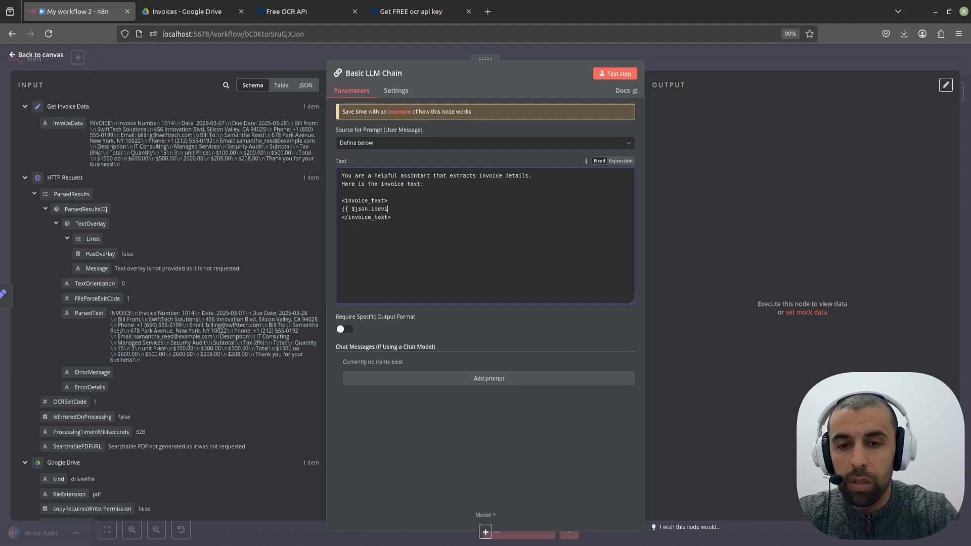
text(oiceData)
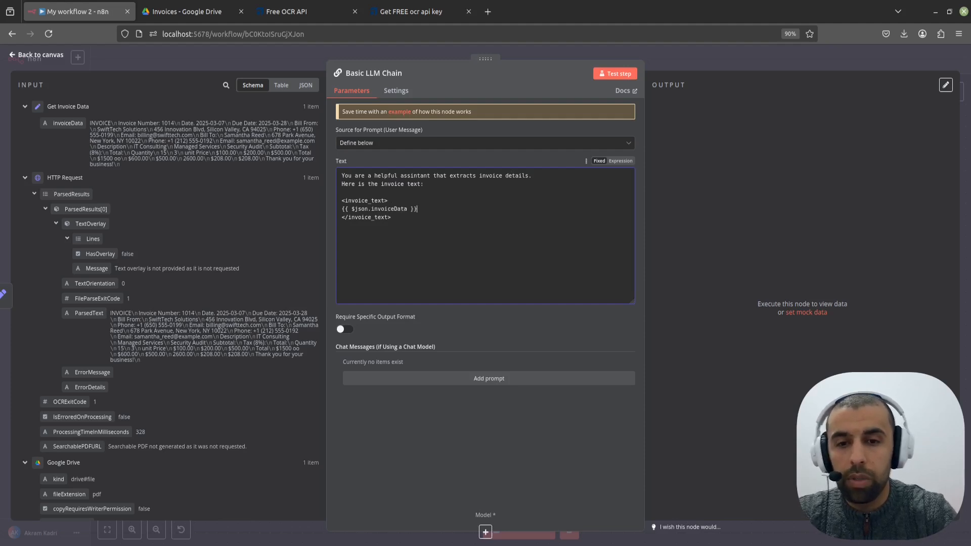
Switch the prompt text to an expression and check its resolved result, including in the enlarged expression editor.
click(621, 161)
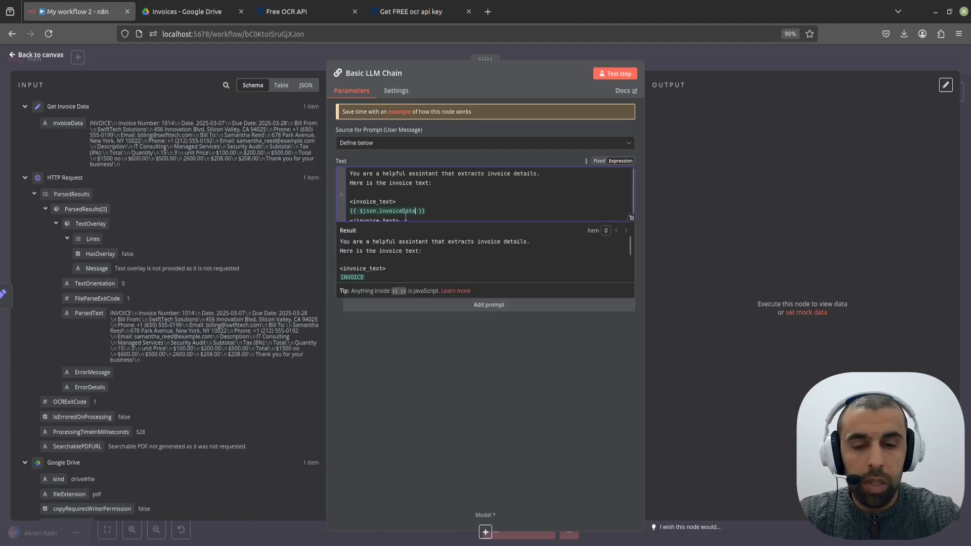
scroll(381, 273, down, 5)
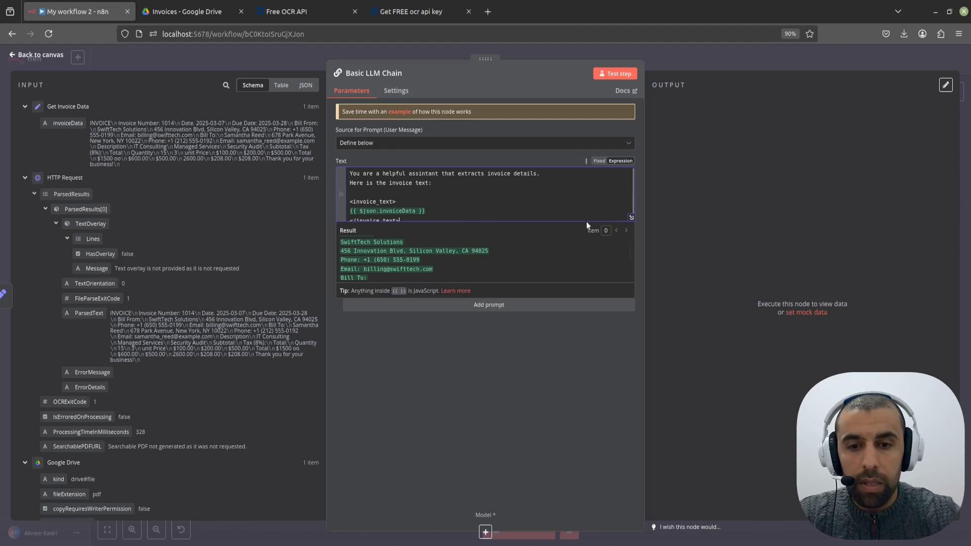
click(631, 218)
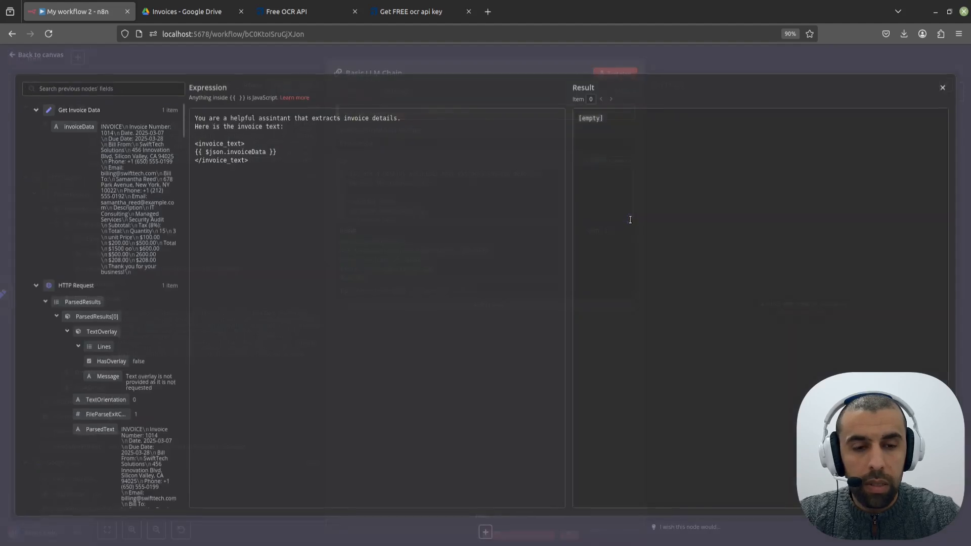
click(558, 72)
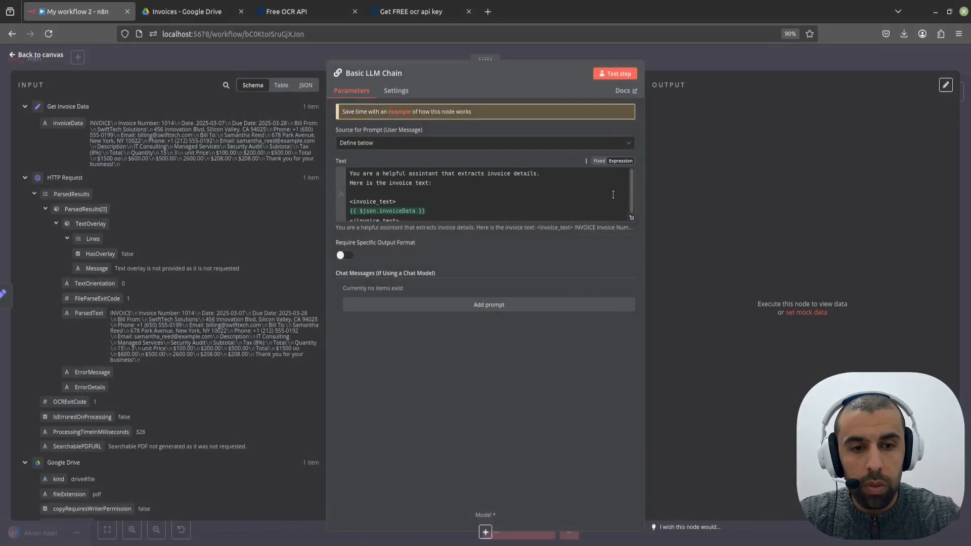
Append the instruction "Return structured JSON data including following keys:" below the closing invoice_text tag.
click(505, 219)
key(Return)
key(Return)
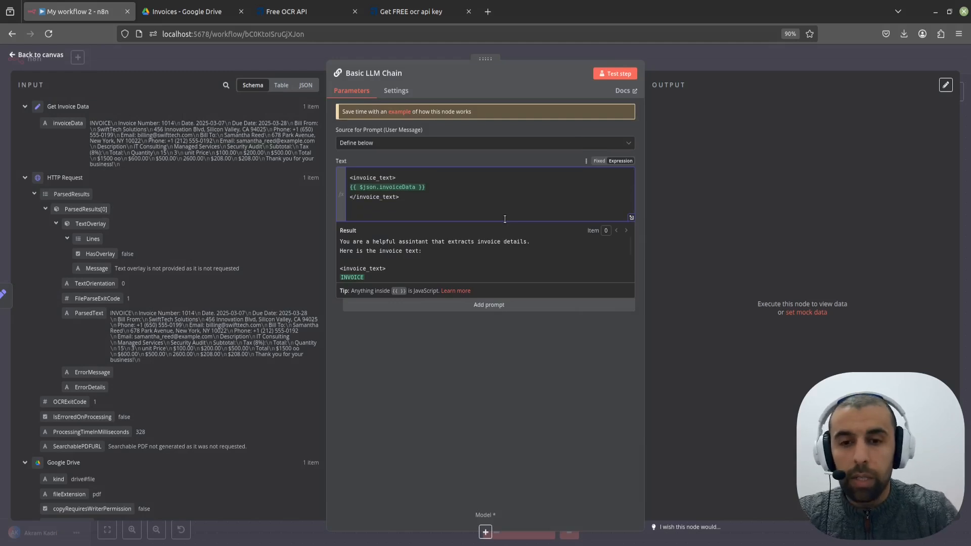
text(Return)
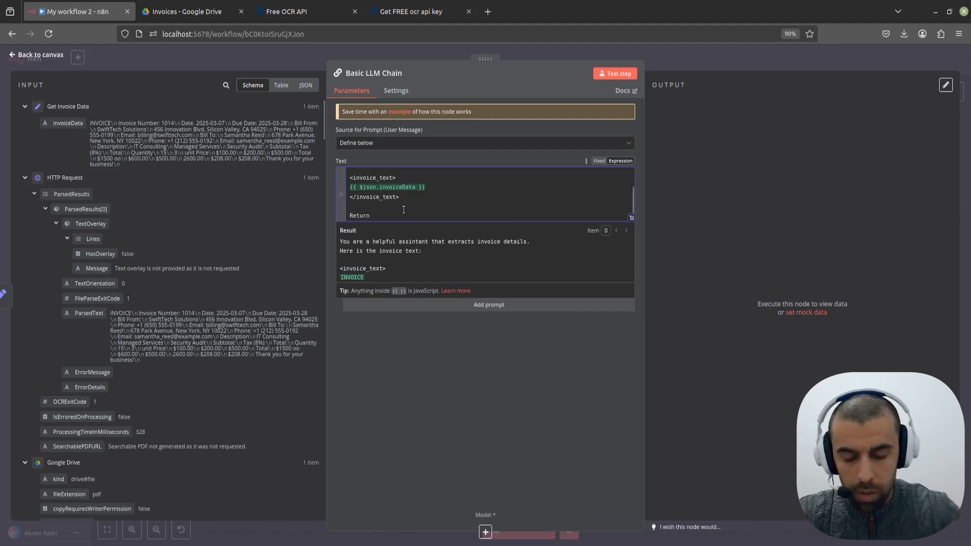
text(structure d Json)
key(BackSpace)
key(BackSpace)
text(SON )
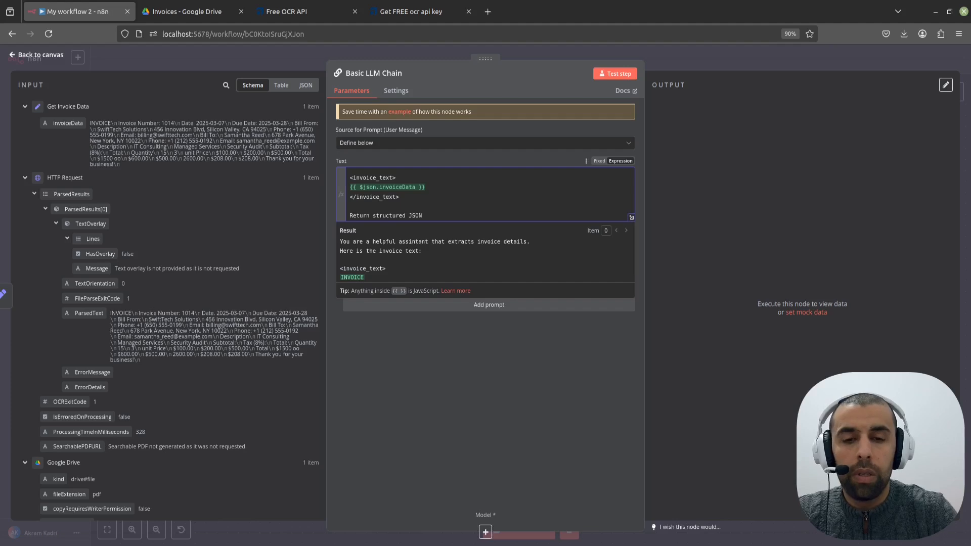
text(data )
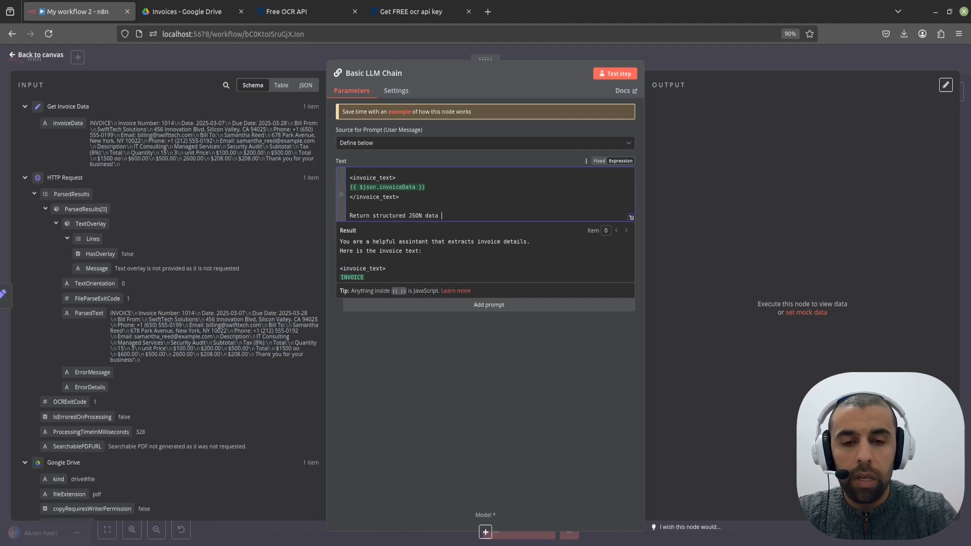
text(including)
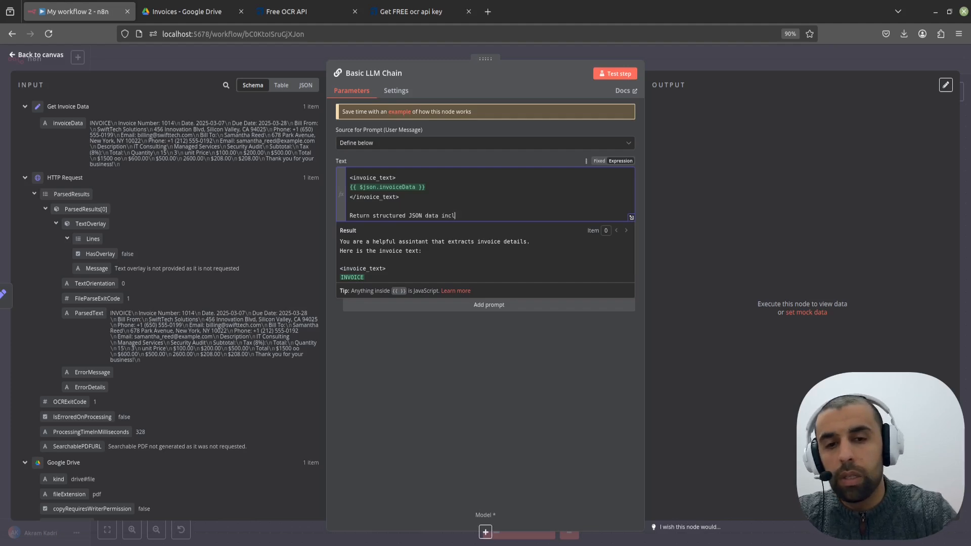
text( following keys:)
key(Return)
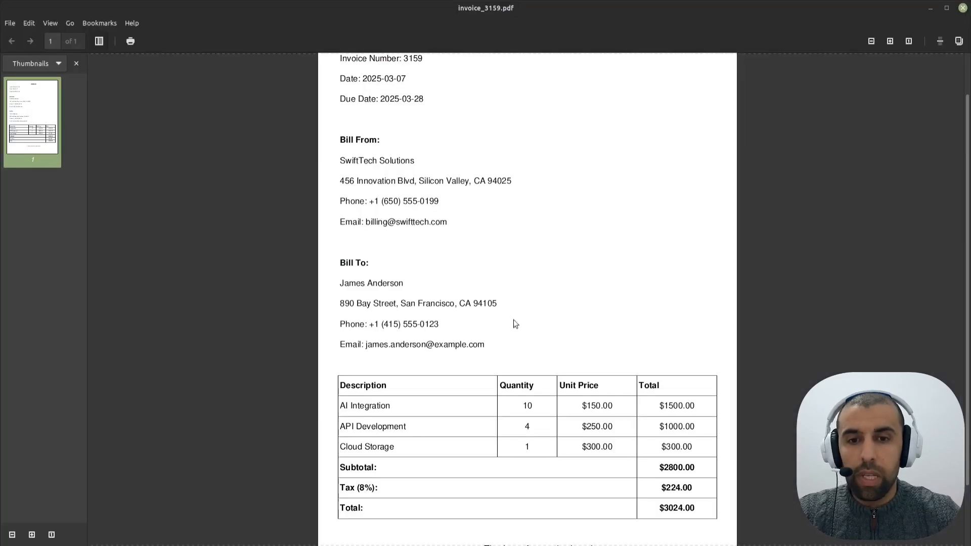
Examine the sample PDF invoice for the fields to extract: invoice number, date, due date, vendor name and total.
scroll(515, 321, up, 2)
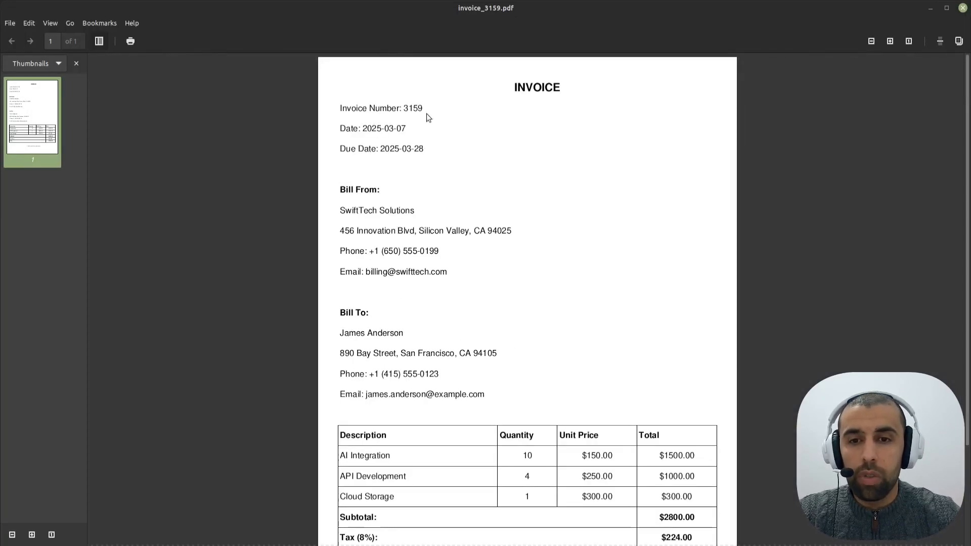
drag(427, 113, 335, 110)
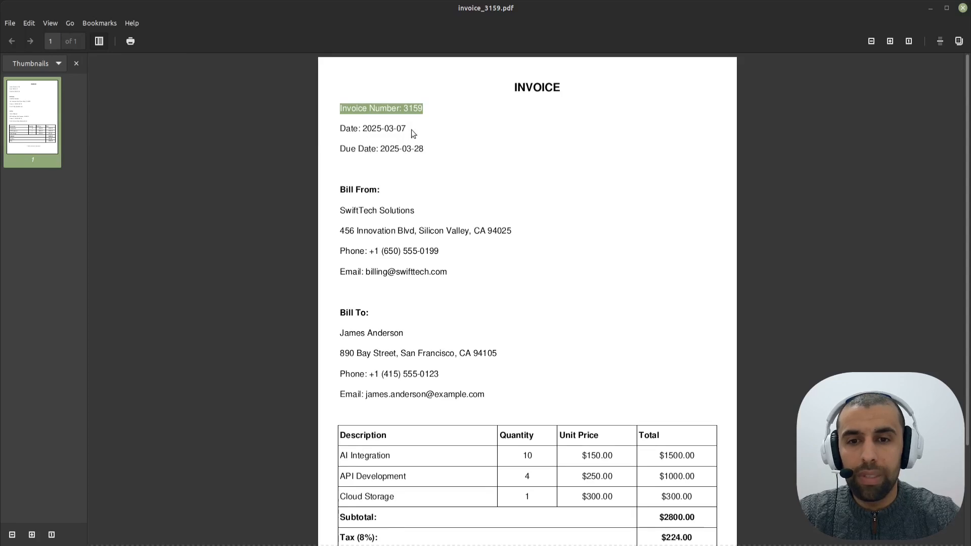
drag(411, 130, 326, 131)
drag(438, 149, 311, 150)
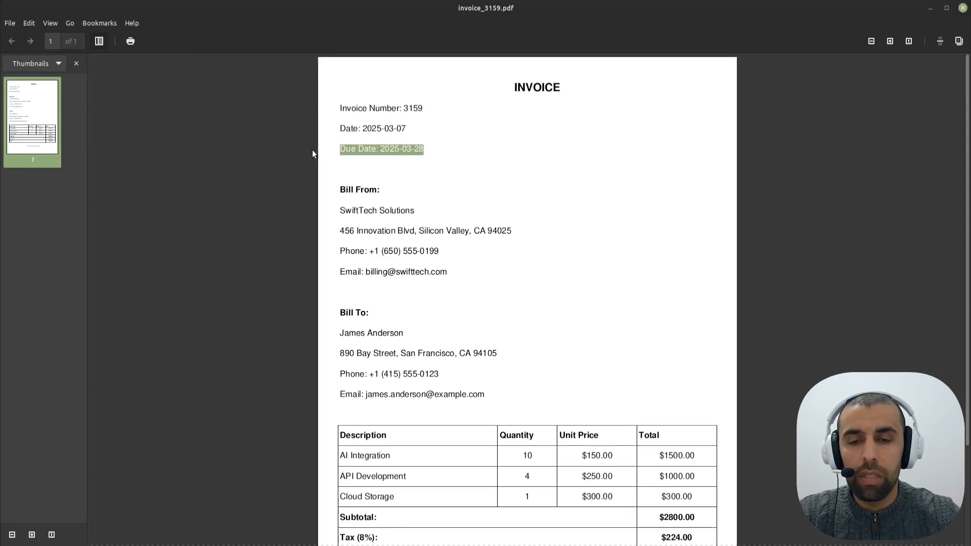
drag(425, 213, 338, 213)
scroll(386, 211, down, 5)
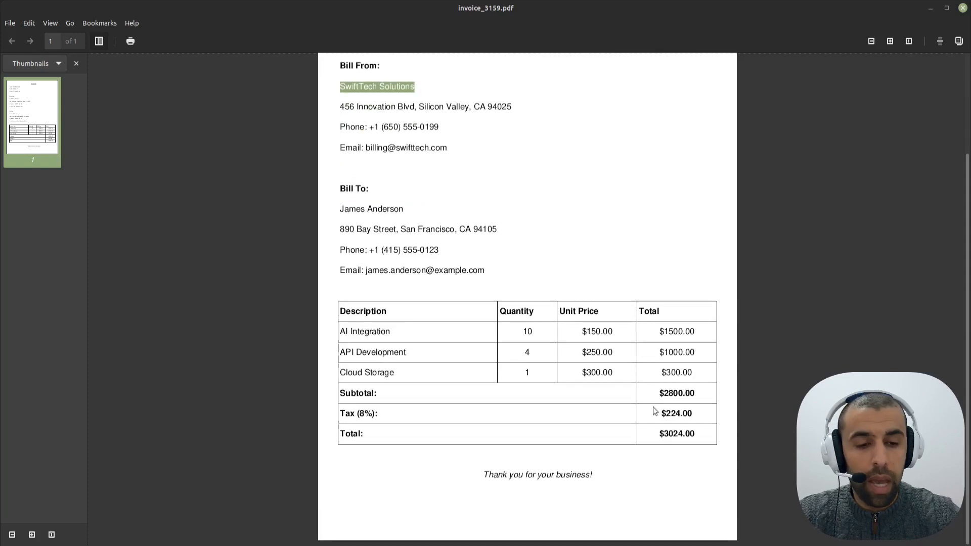
drag(704, 433, 658, 434)
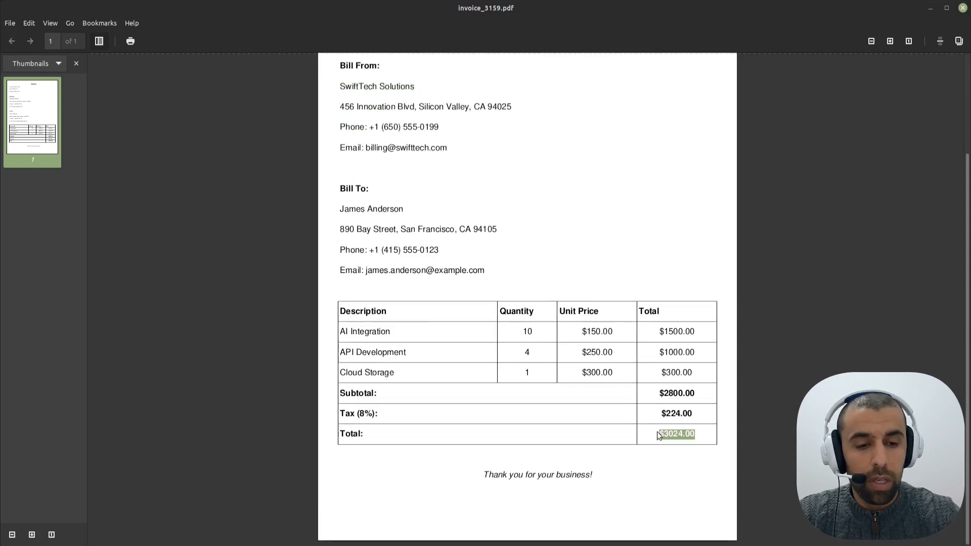
scroll(527, 253, up, 5)
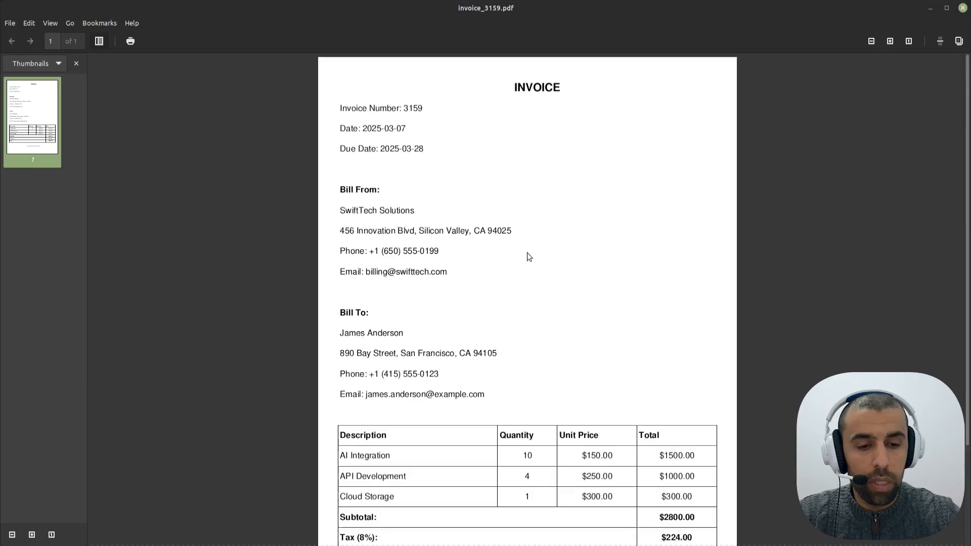
Switch back to the n8n prompt and add the keys "invoice_date" and "due_date" below the JSON instruction, separated by commas.
key(alt+Tab)
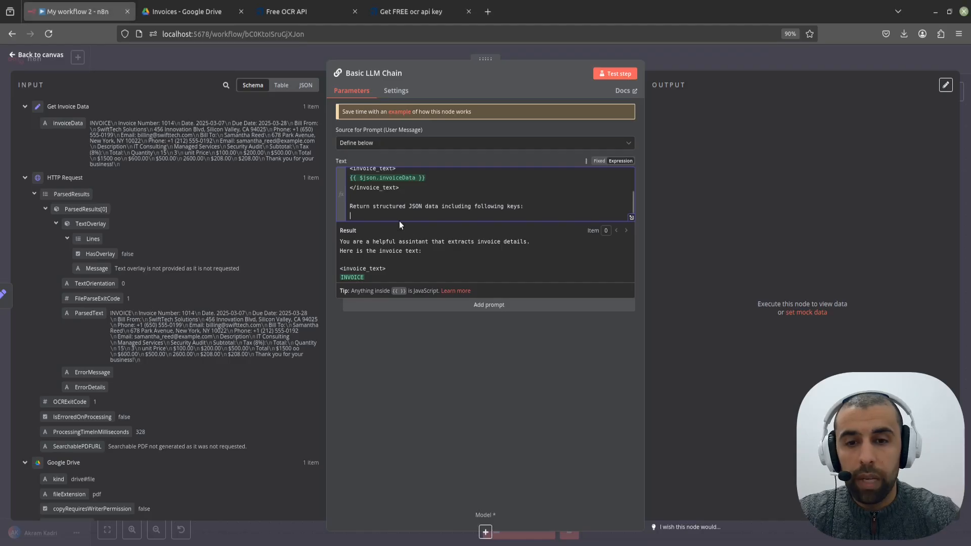
text(")
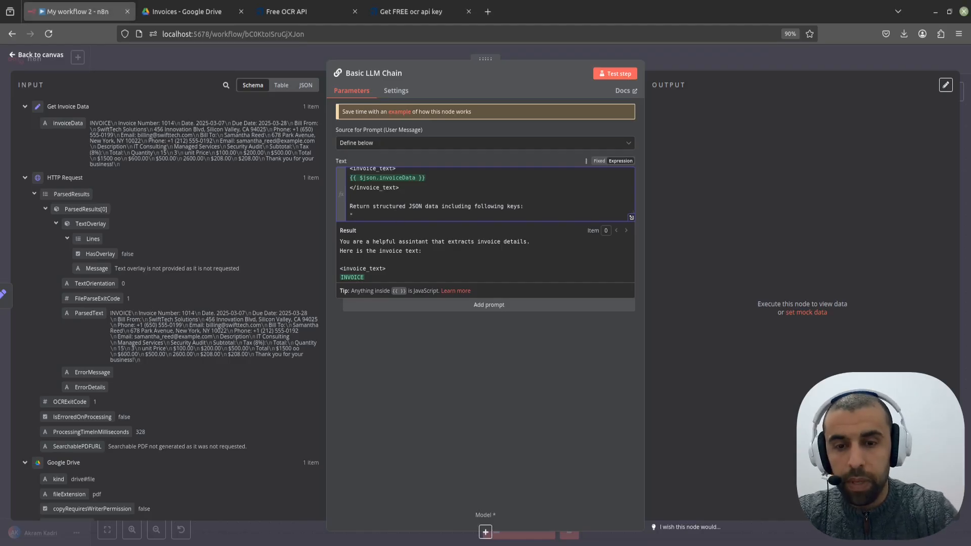
text(iv)
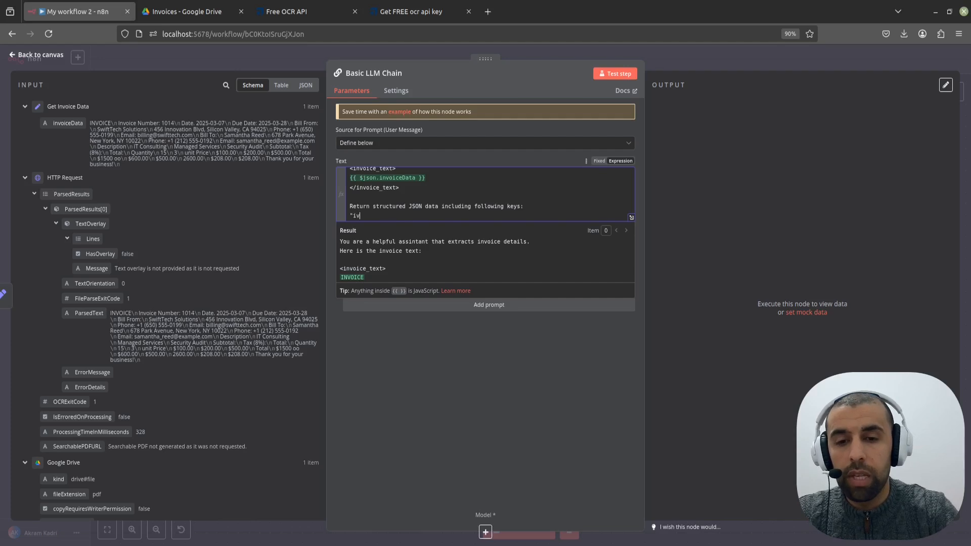
text(nvoice_date",)
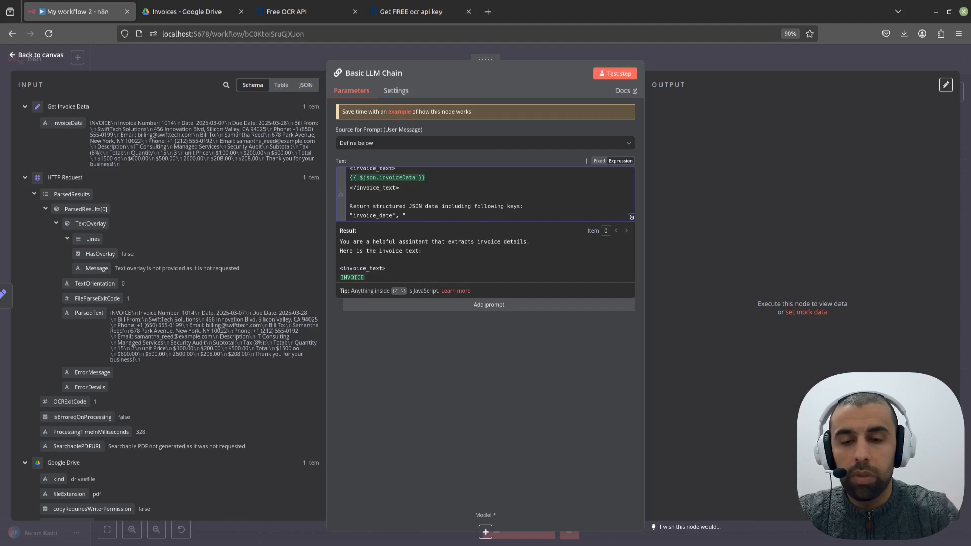
text("due)
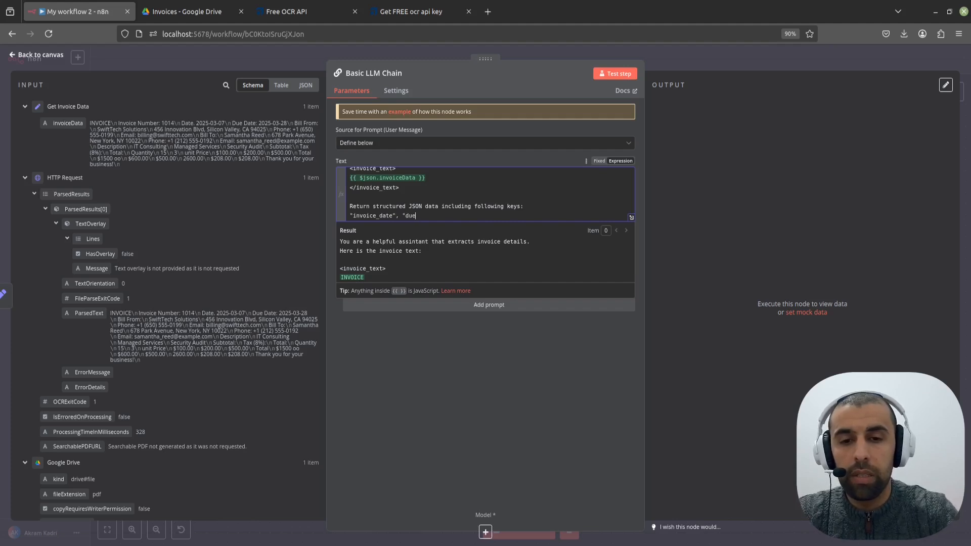
text(_date",)
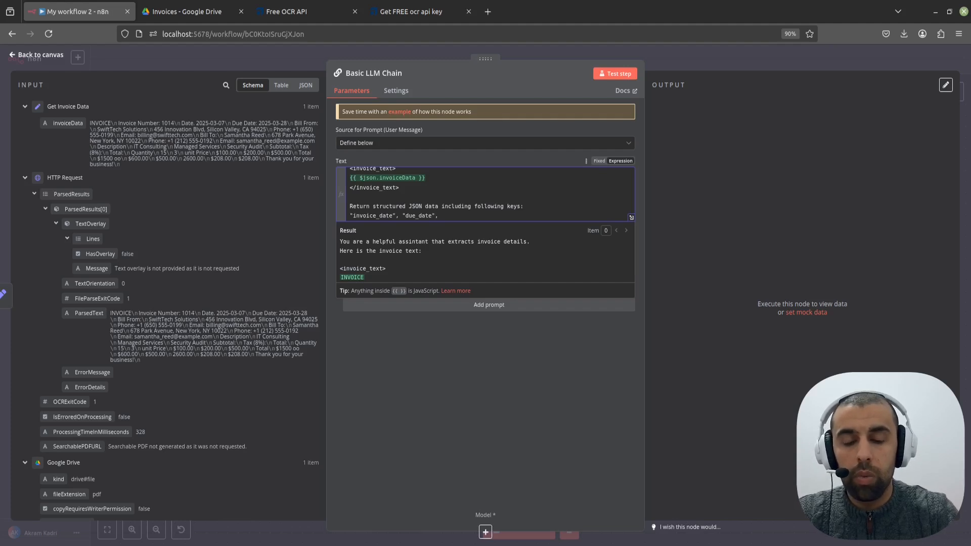
Recheck the PDF invoice and insert the key "invoice_number" ahead of "invoice_date" in the prompt's key list.
key(alt+Tab)
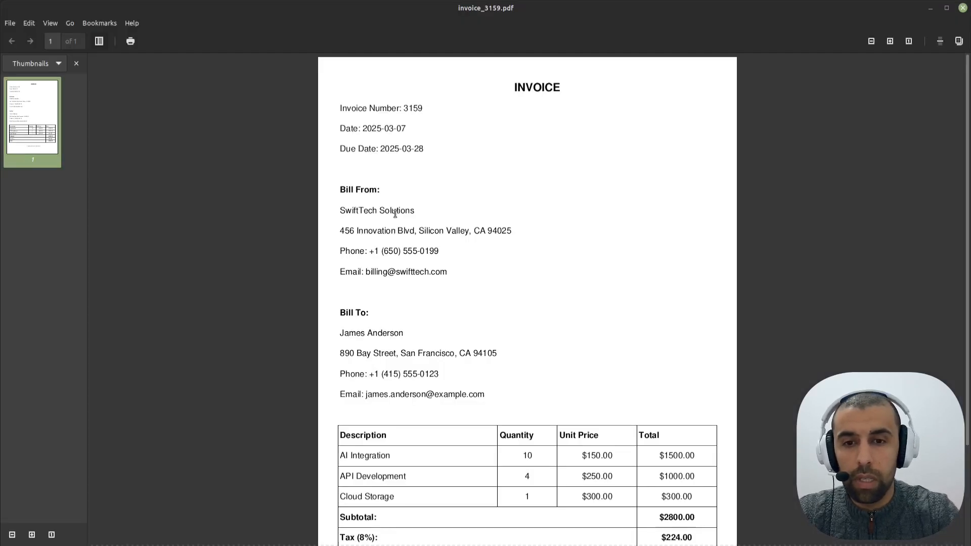
key(alt+Tab)
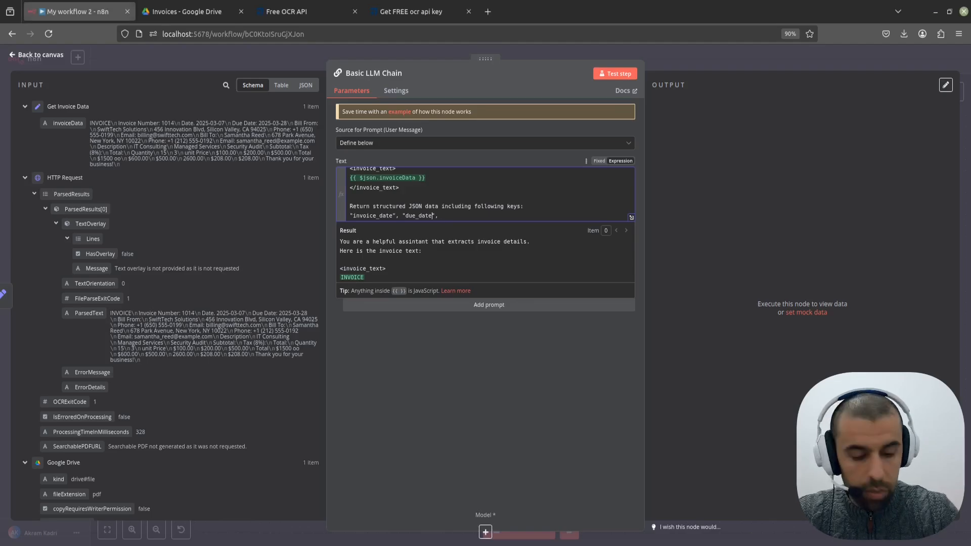
text(invoice_number)
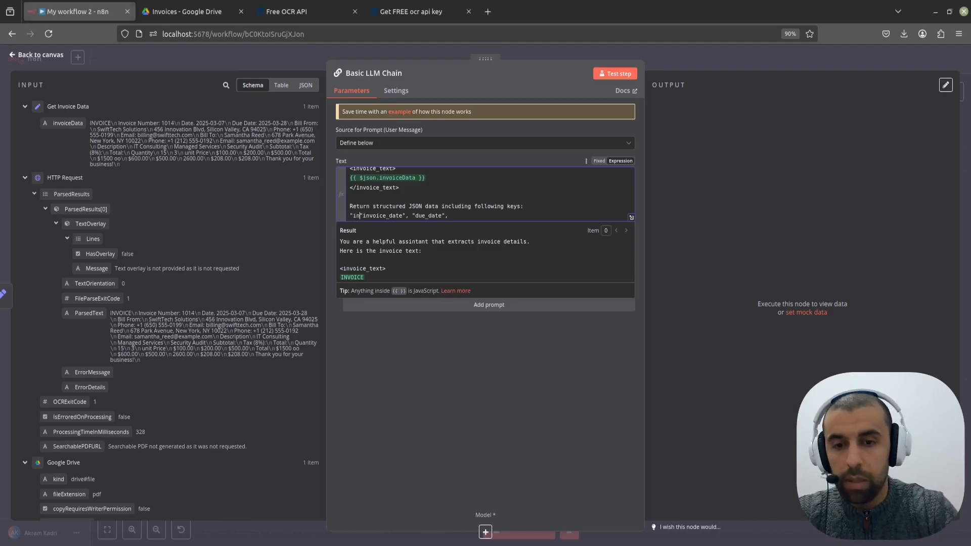
text(", "in)
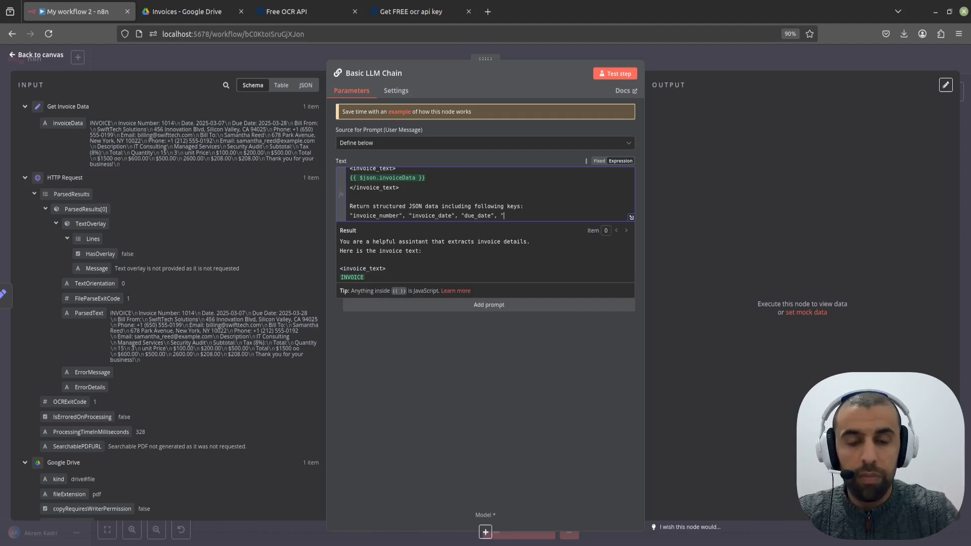
Append the keys "vendor_name" and "invoice_total" to the end of the prompt's key list.
text(voice_date", "due_date", "vendor_name")
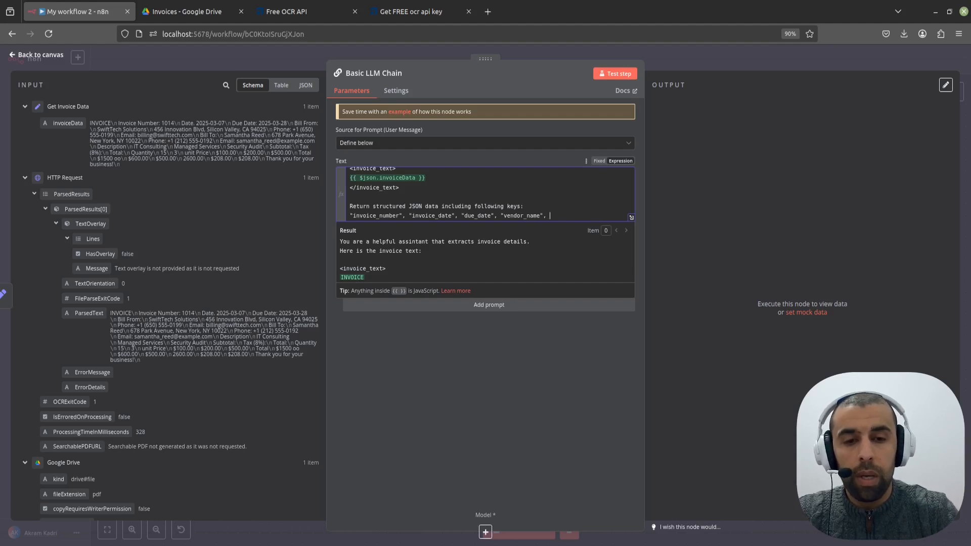
text(, "invoice)
text(_total")
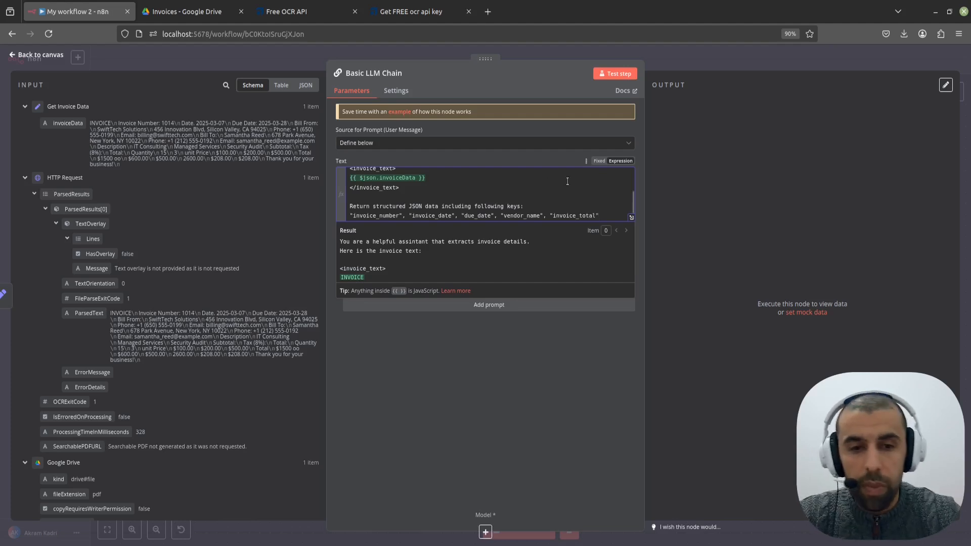
Review the finished prompt, try to test the Basic LLM Chain step on its own and return to the canvas.
scroll(607, 201, up, 3)
scroll(608, 201, down, 3)
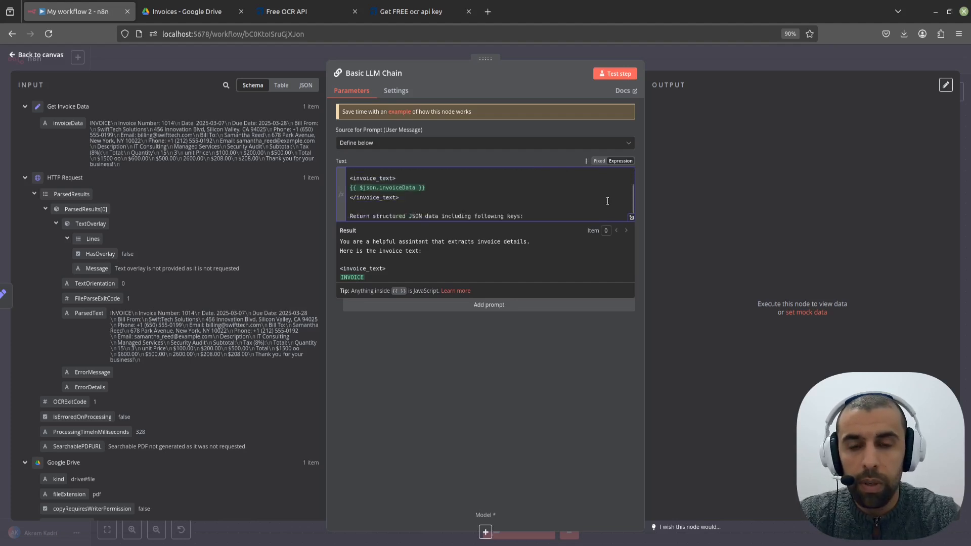
click(617, 73)
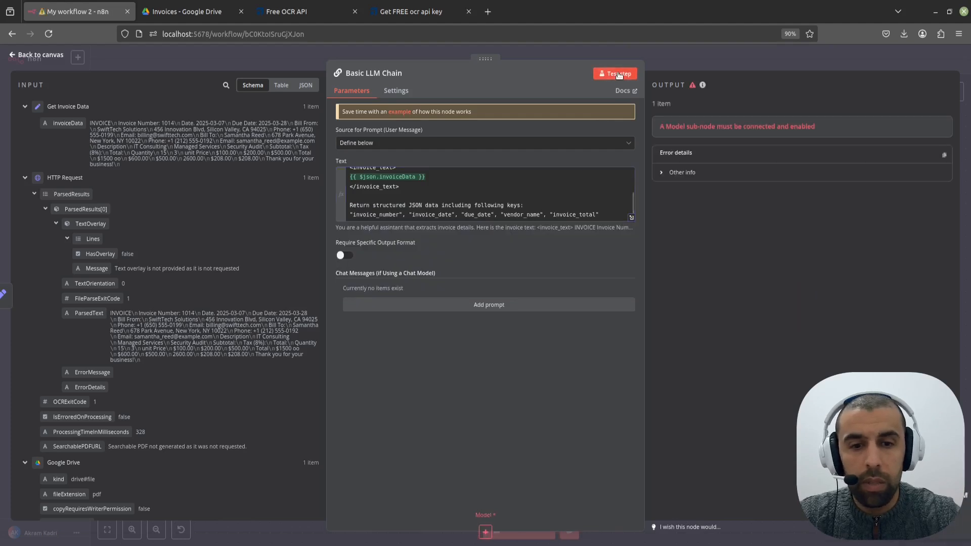
click(660, 59)
Add an OpenAI Chat Model as the Basic LLM Chain's language model.
click(581, 323)
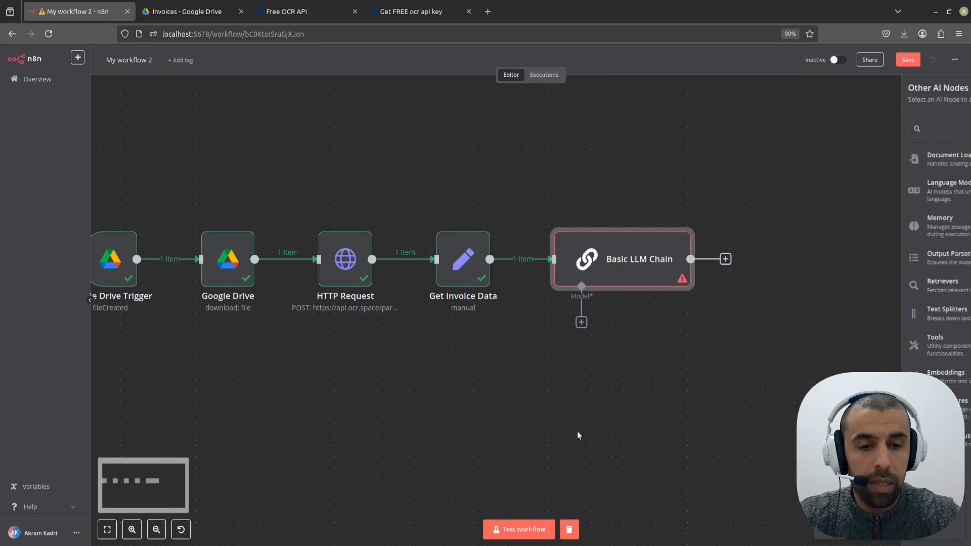
text(open)
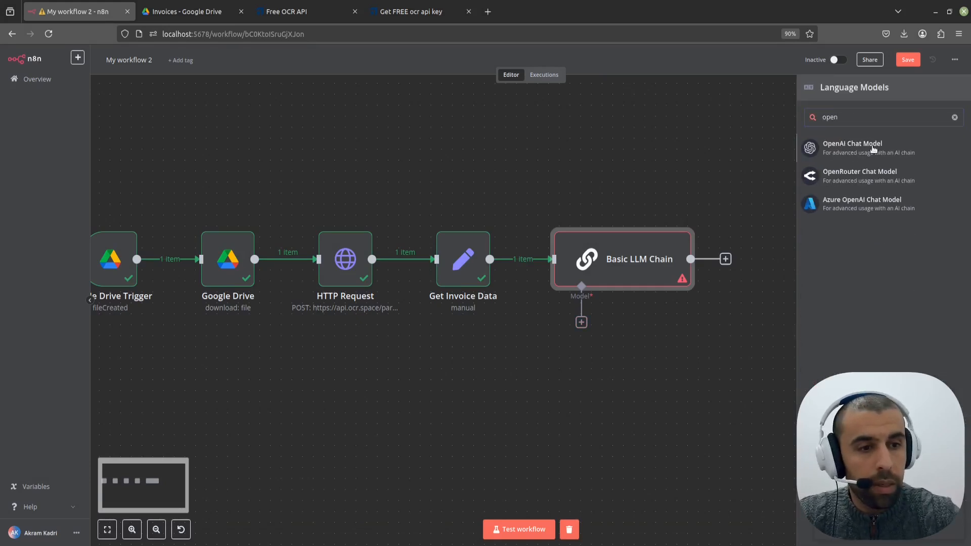
click(871, 148)
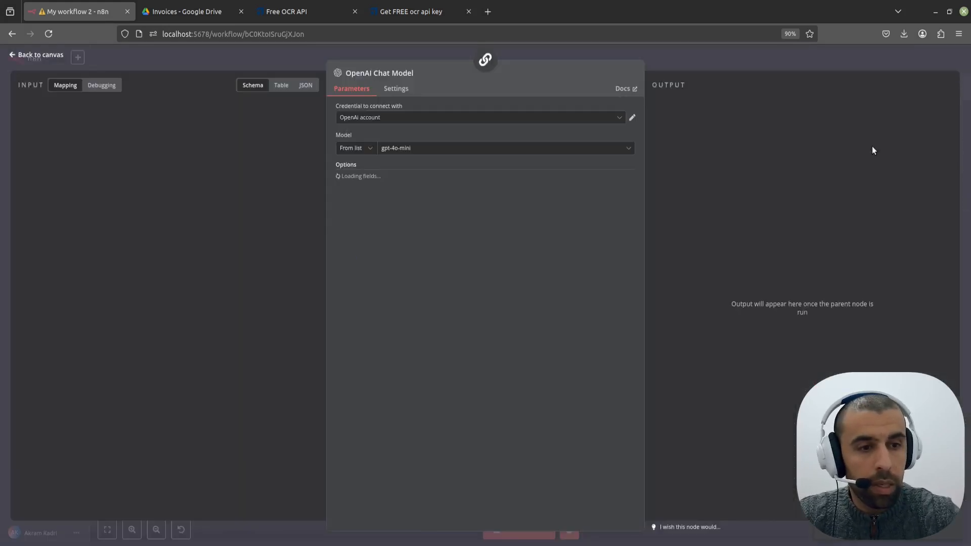
Review the chat model's model and credential choices, keep gpt-4o-mini with the OpenAi account, and return to the canvas.
click(530, 153)
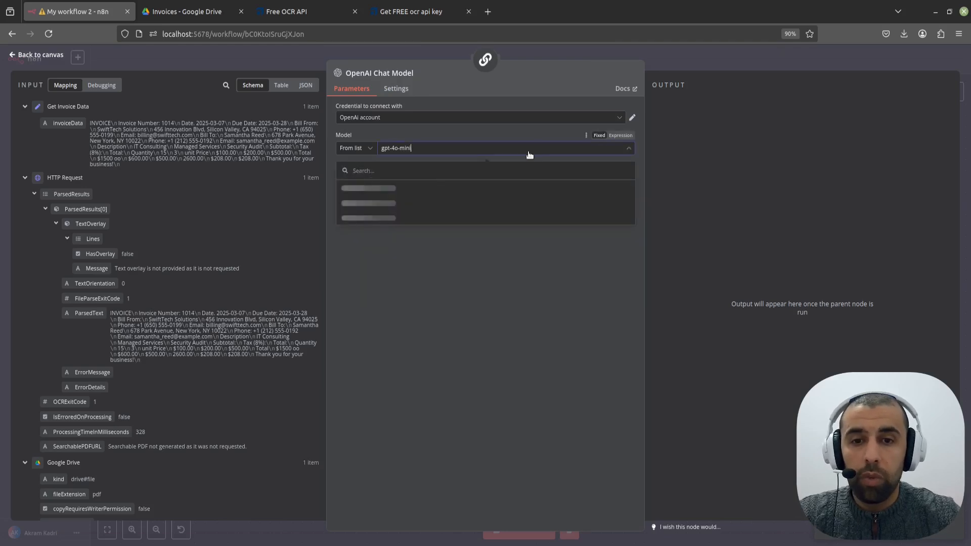
click(518, 126)
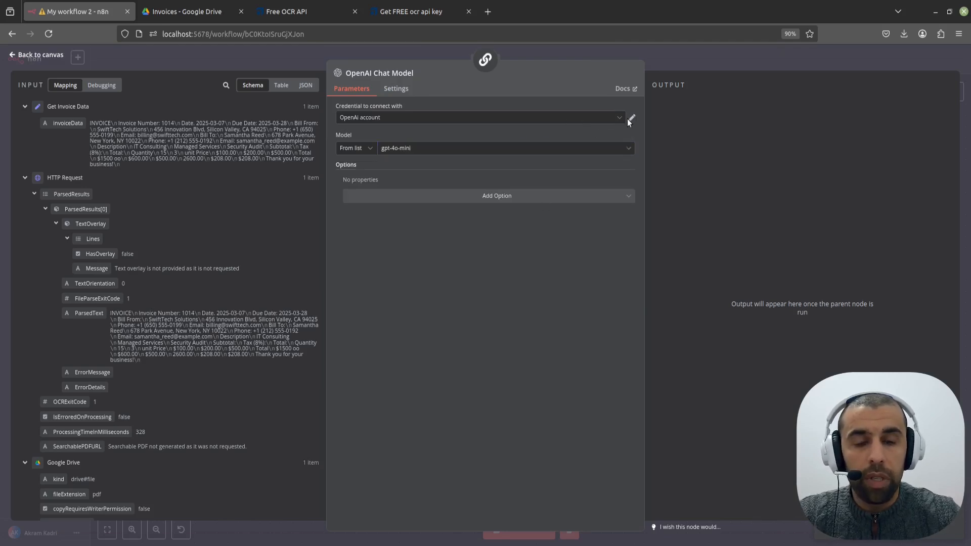
click(572, 120)
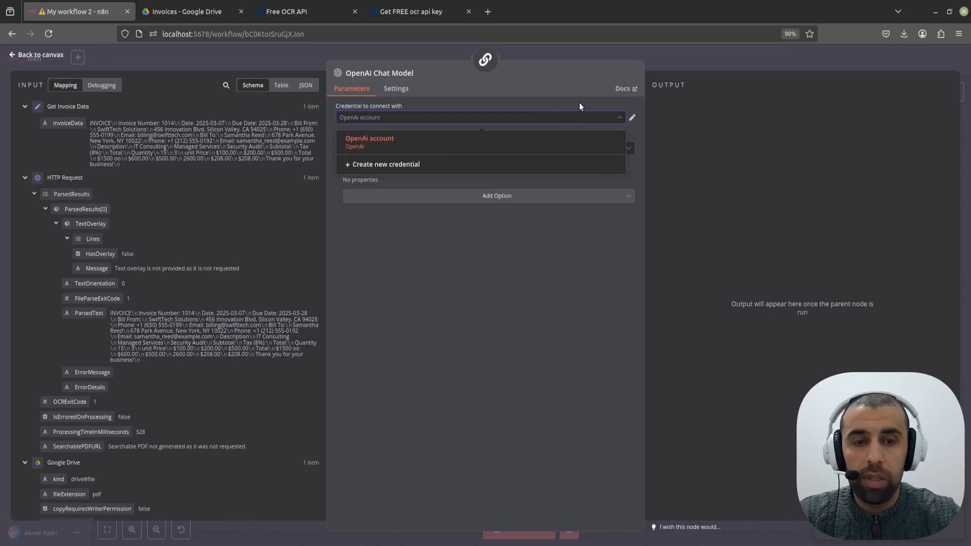
click(580, 105)
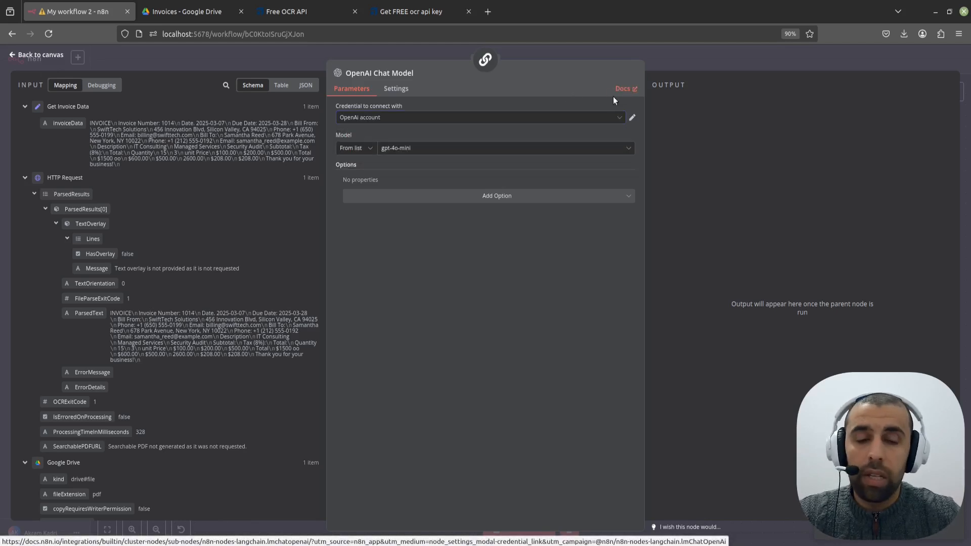
click(647, 54)
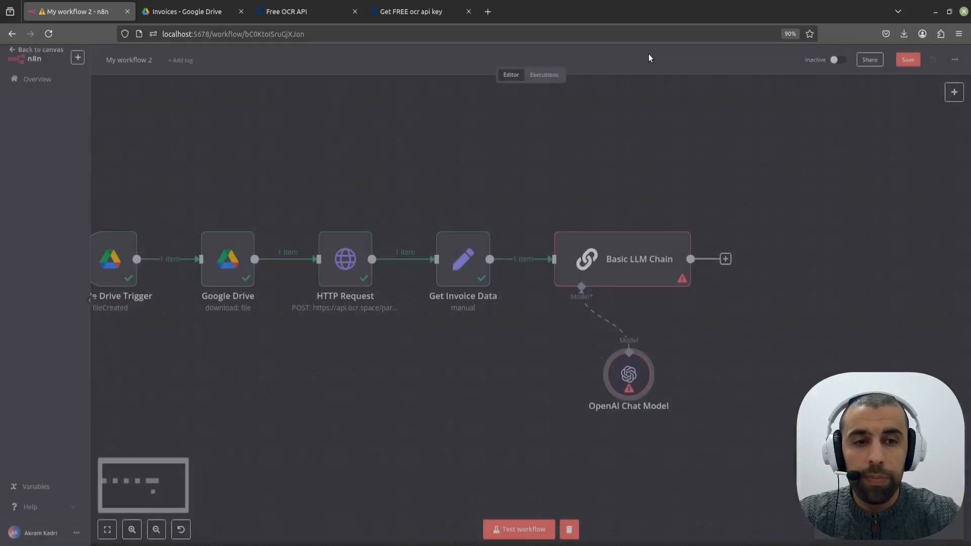
Place the OpenAI Chat Model node just below the Basic LLM Chain and run a test of the workflow.
drag(576, 350, 565, 340)
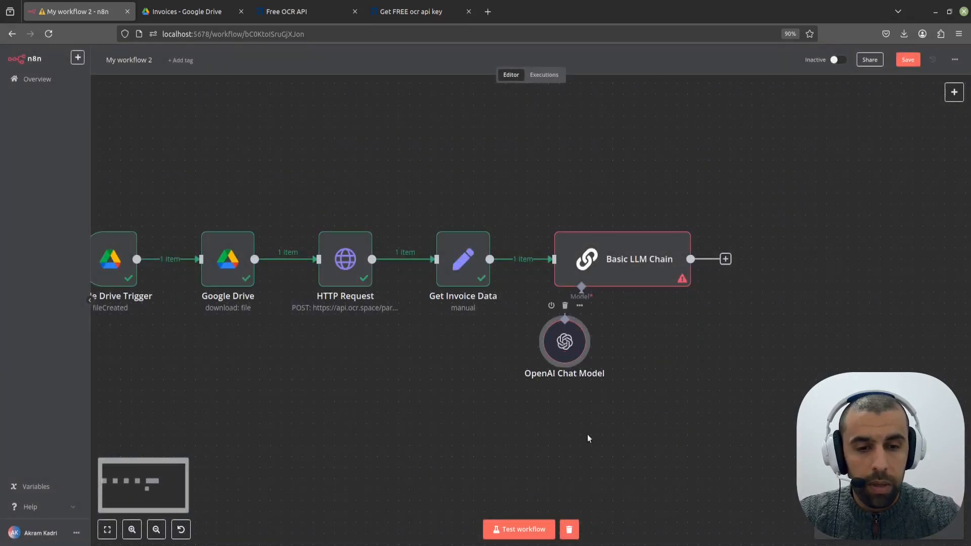
click(520, 529)
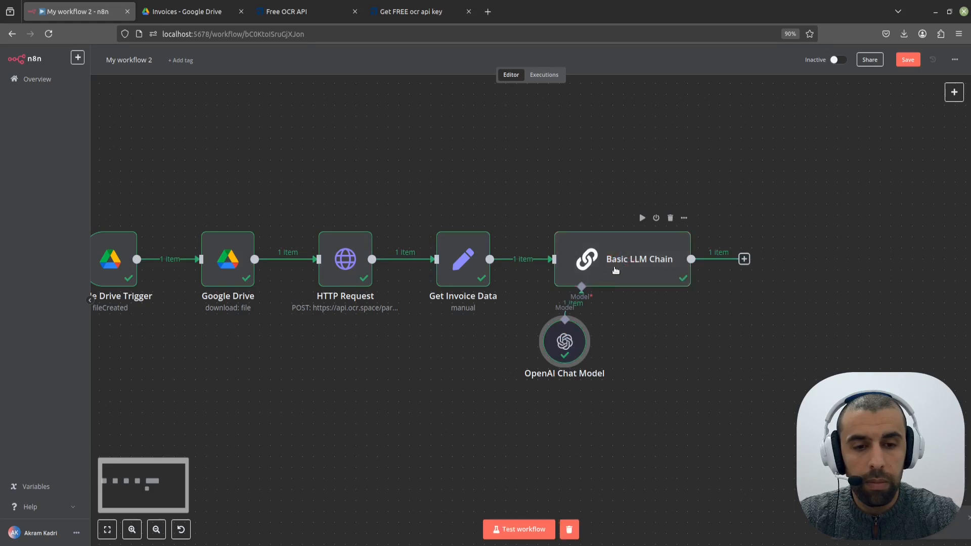
Inspect the Basic LLM Chain's output in the table, schema and JSON views, then close the node.
double_click(618, 268)
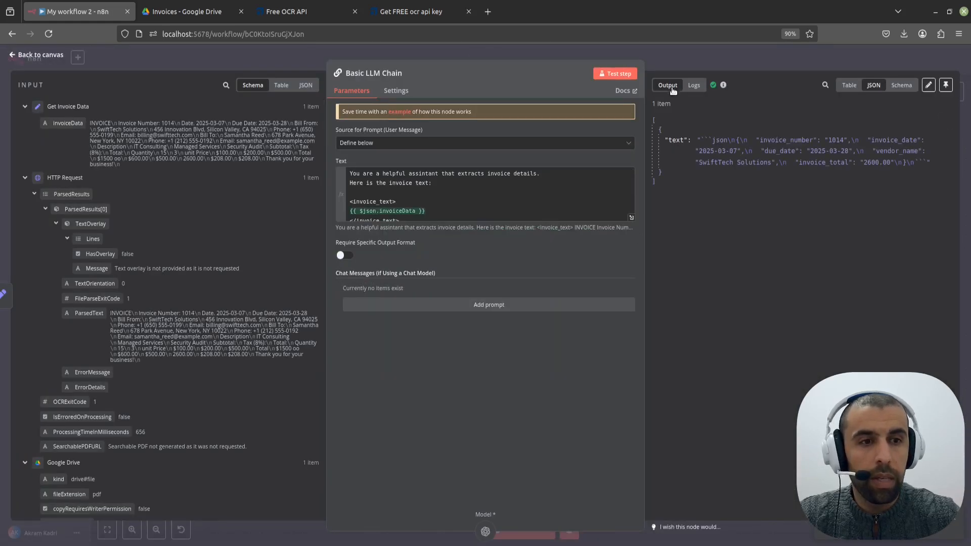
click(850, 85)
click(903, 87)
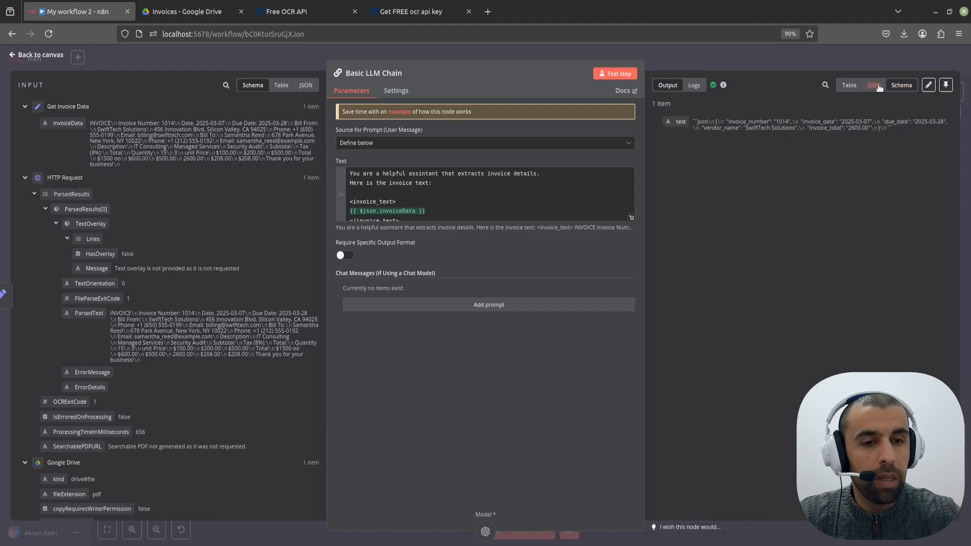
click(874, 85)
click(902, 85)
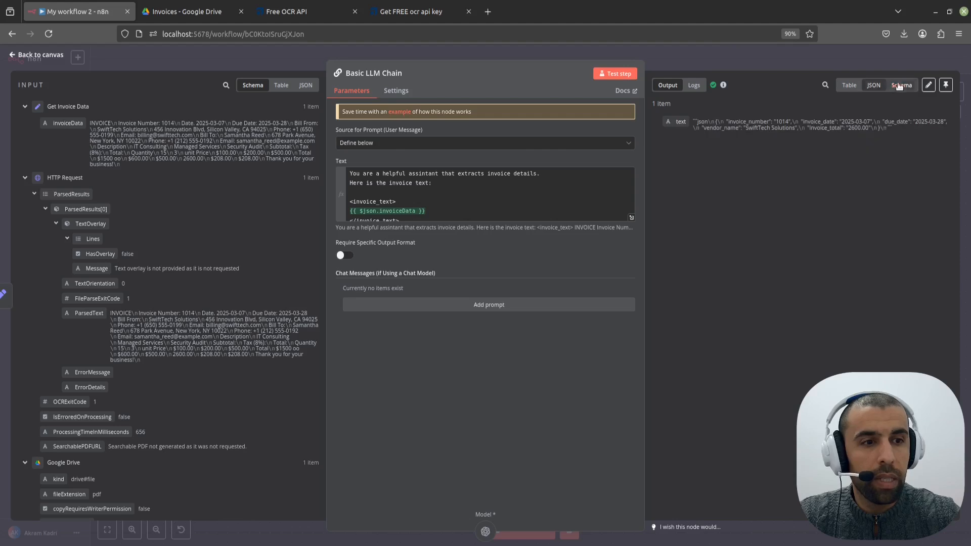
click(869, 86)
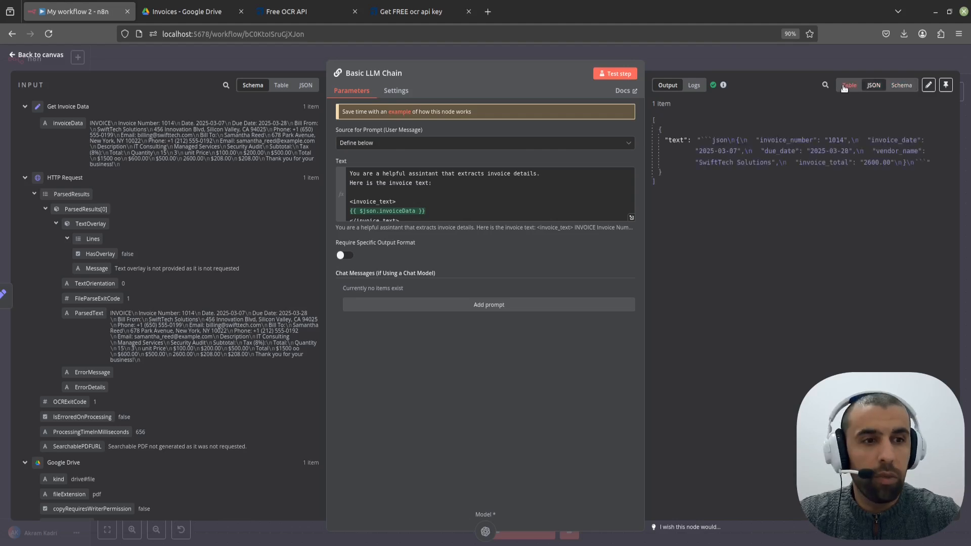
click(658, 57)
Shift the OpenAI Chat Model node slightly away from the Basic LLM Chain and reopen the chain's parameters.
drag(566, 343, 555, 355)
click(634, 265)
double_click(634, 265)
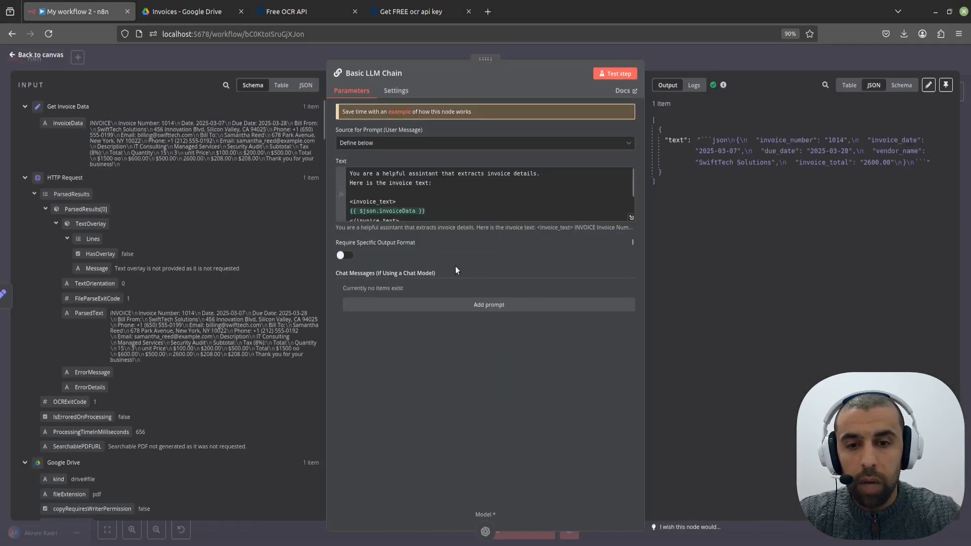
Require a specific output format in the Basic LLM Chain and attach a Structured Output Parser to it.
click(342, 257)
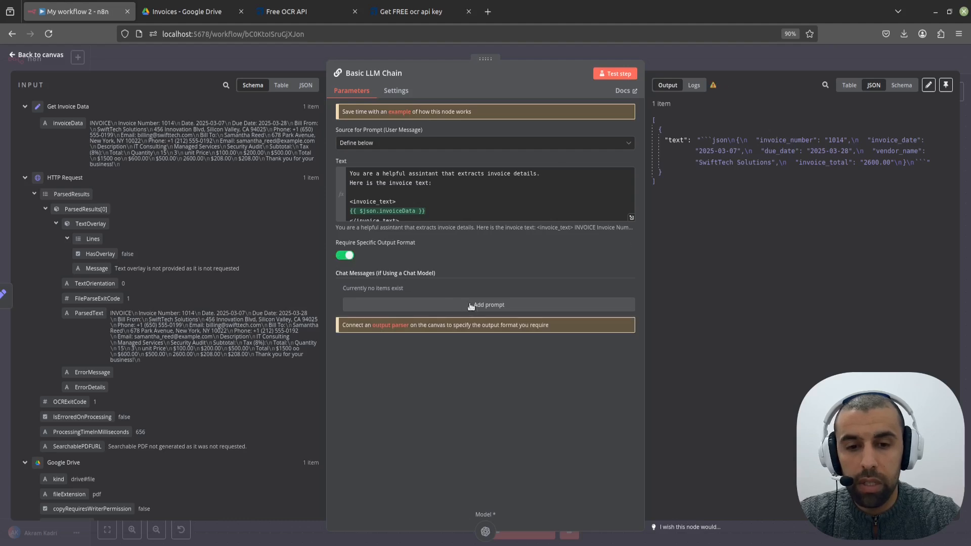
click(663, 53)
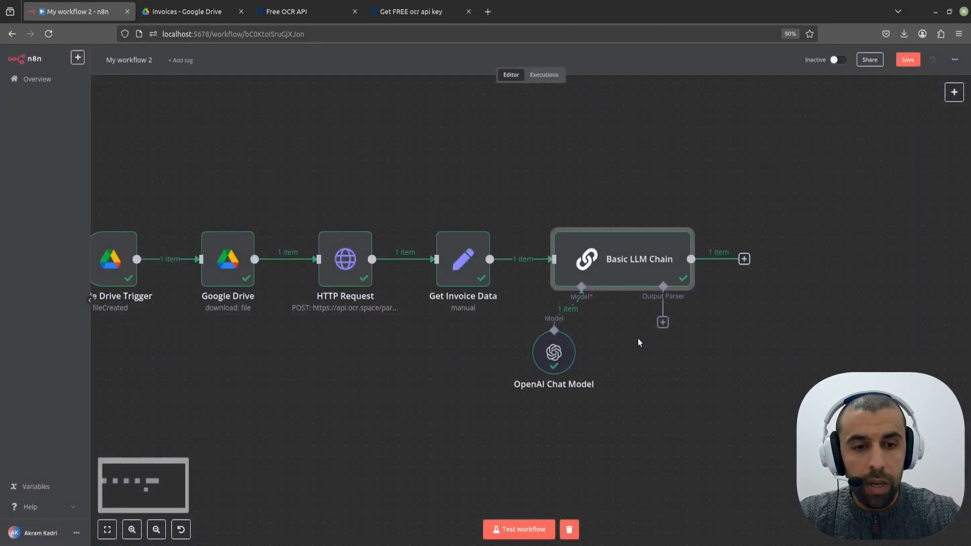
click(663, 322)
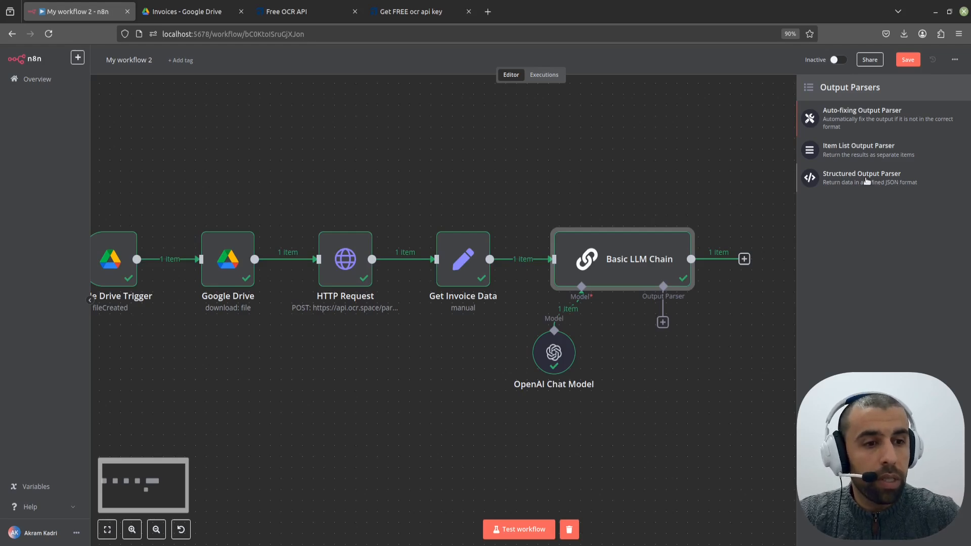
click(867, 181)
Replace the parser's sample JSON example with a new object holding a "title" entry of "Invoice".
drag(399, 187, 359, 156)
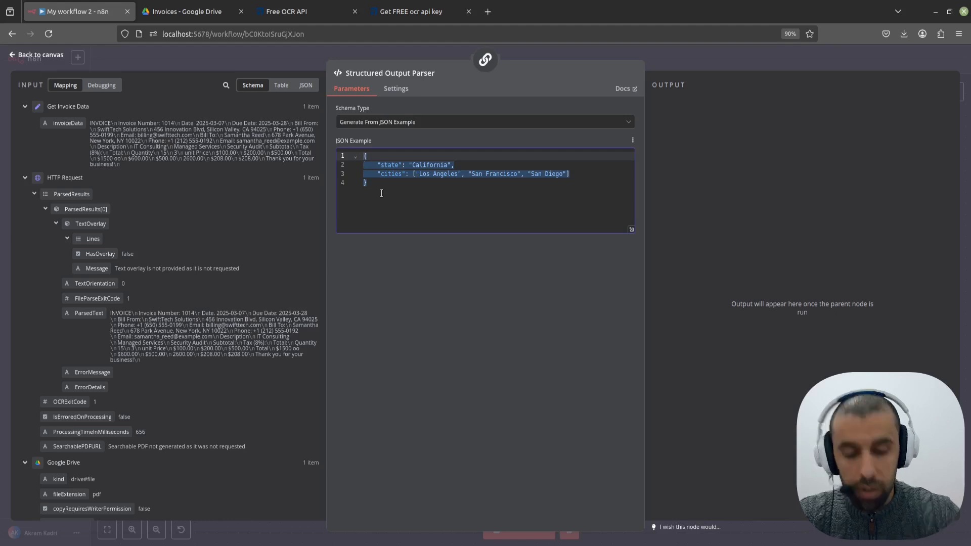
key(BackSpace)
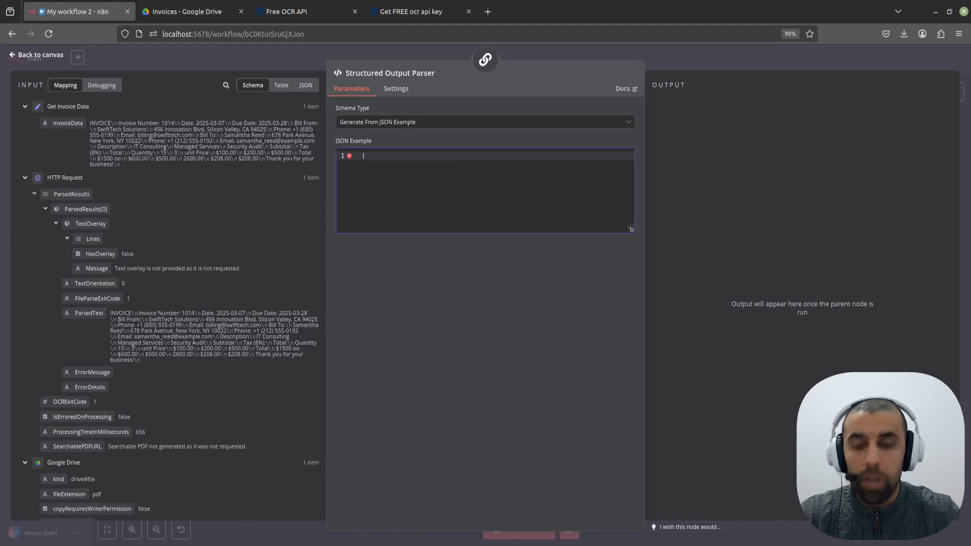
text({})
key(Return)
text("tit)
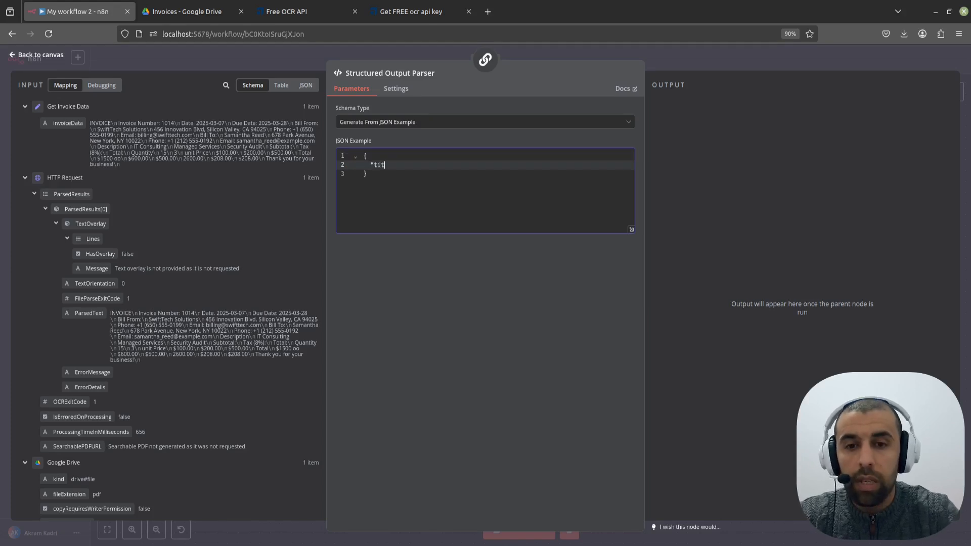
text(le" ")
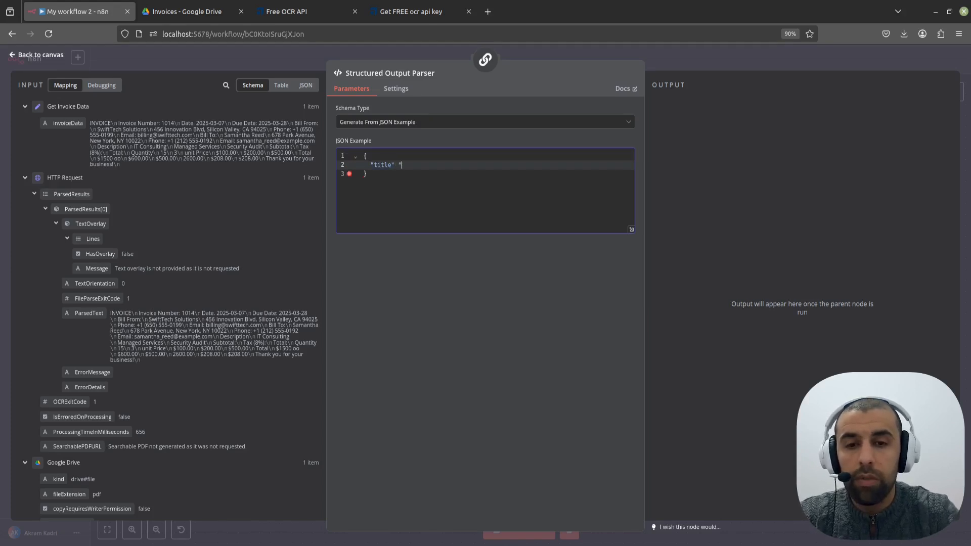
text(Invoice")
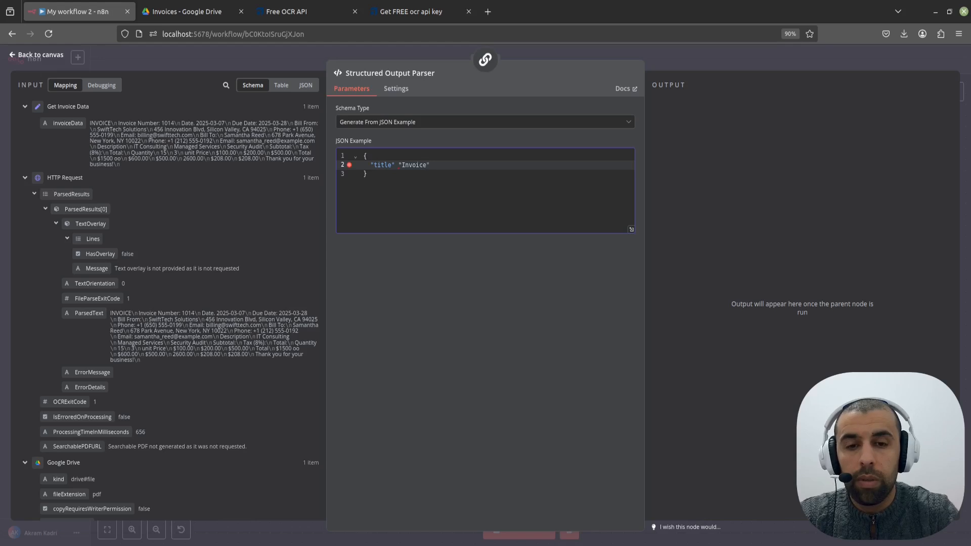
Insert the missing colon after "title" and add a "type" entry set to "object" below it.
text(,)
key(Return)
text("type)
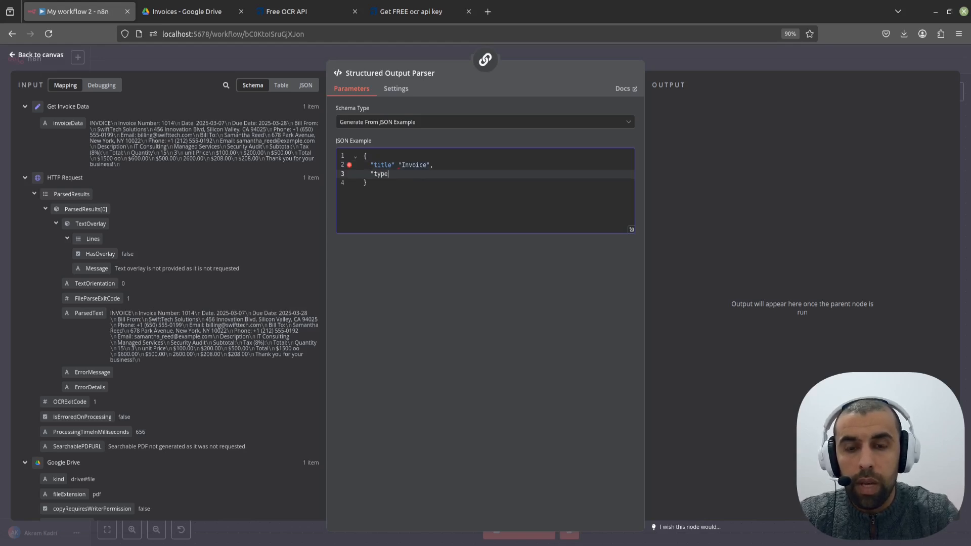
key(Up)
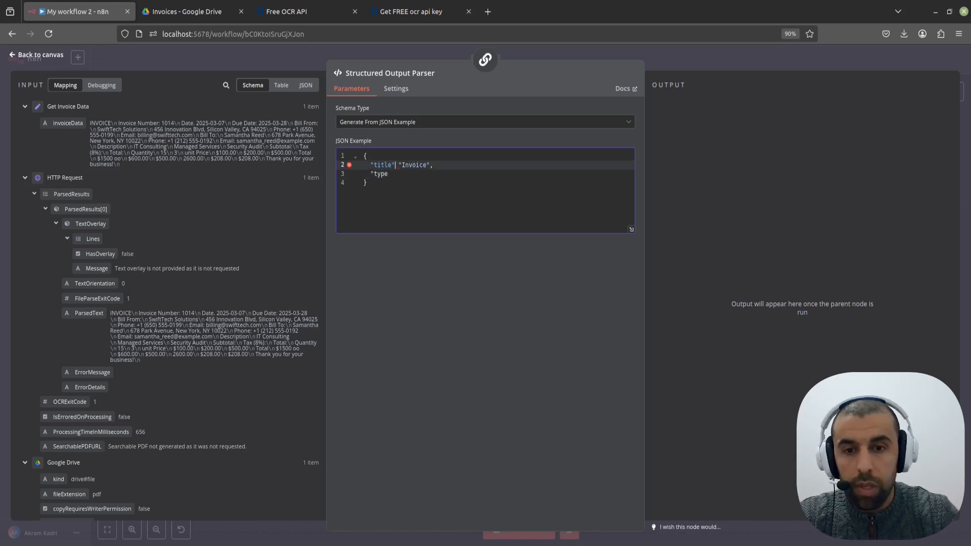
text(:)
key(Down)
text(": "object",)
key(Return)
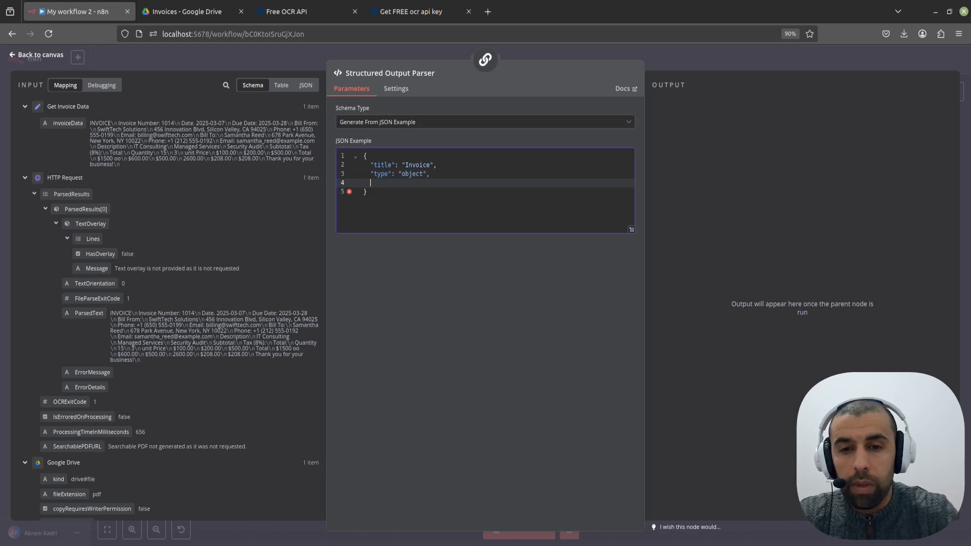
Add an empty "properties" object below the "type" entry, opened over several lines.
text("pro)
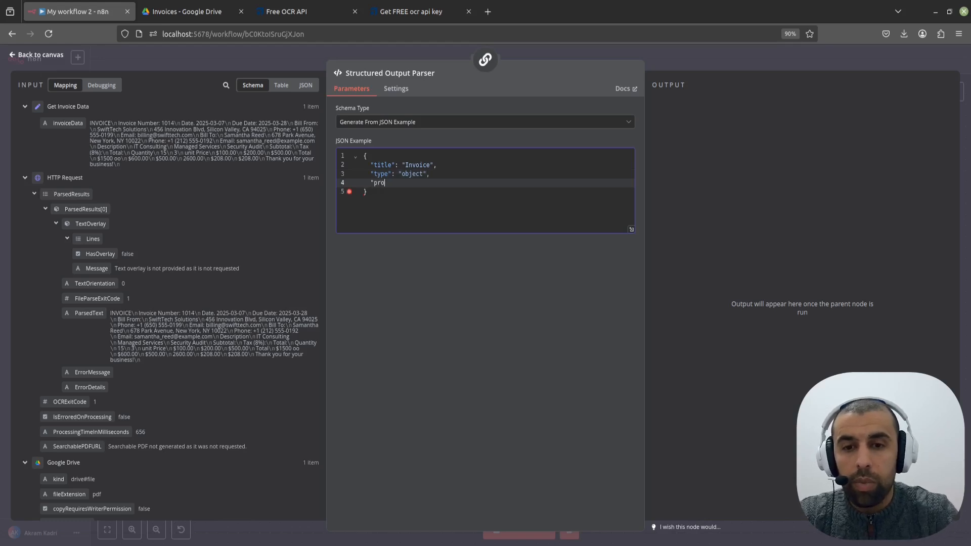
text(perties": )
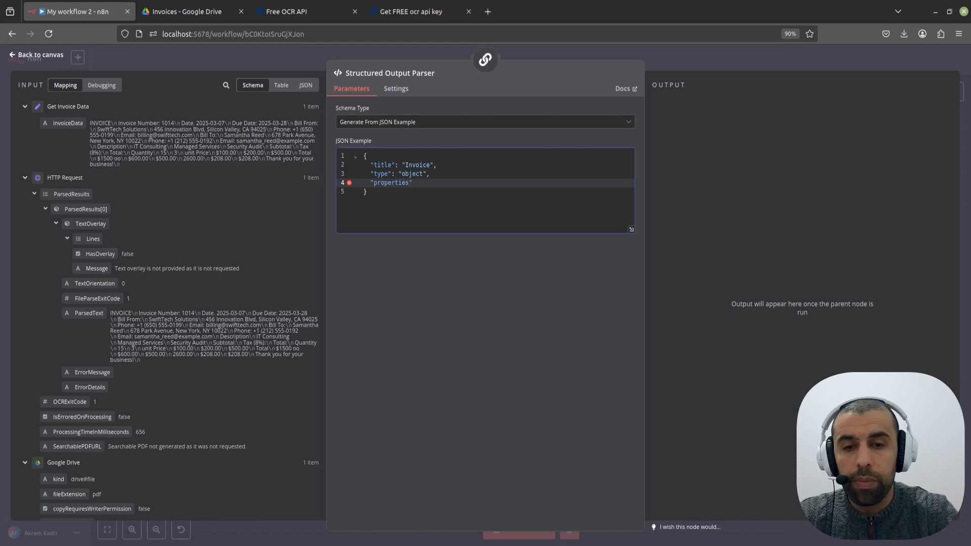
text({})
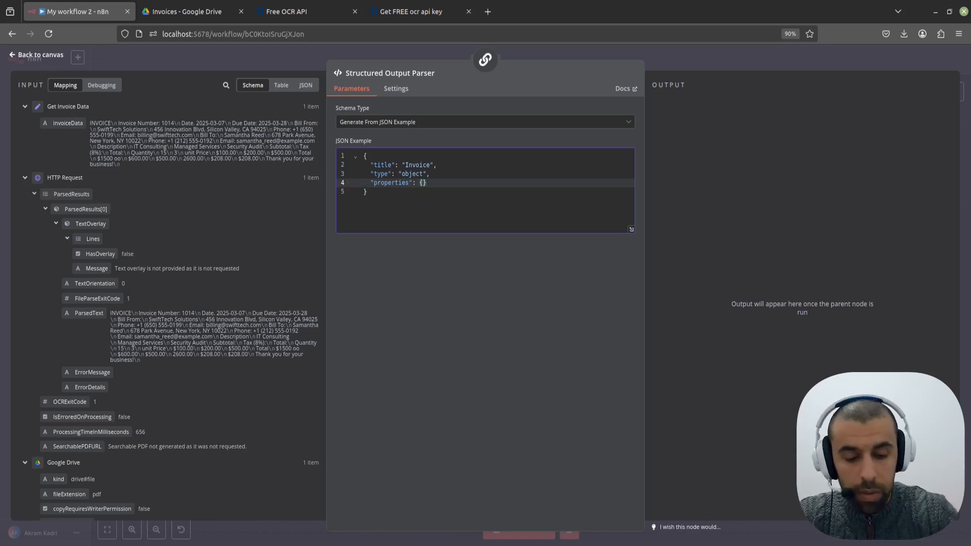
key(Return)
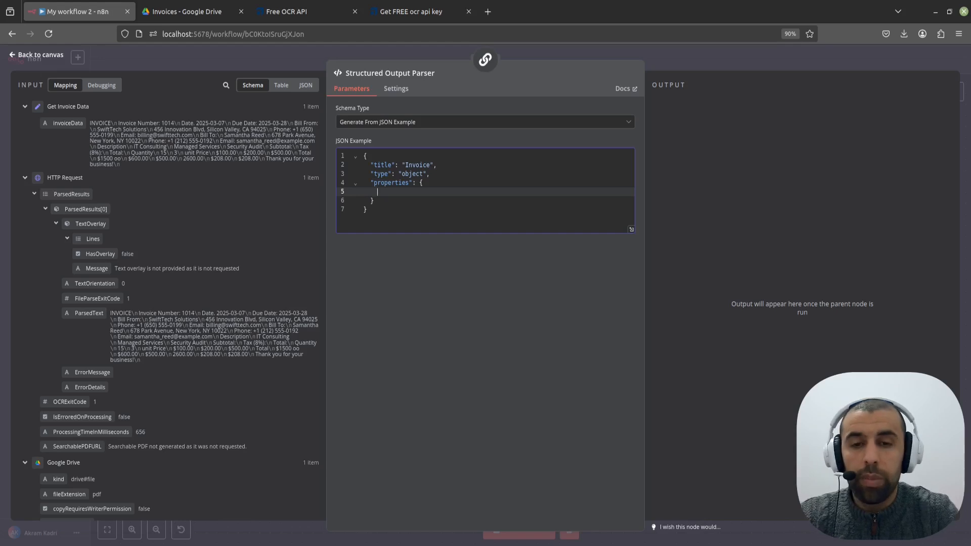
Copy the list of invoice keys from the Basic LLM Chain's prompt and paste it below the JSON in the Structured Output Parser.
click(666, 65)
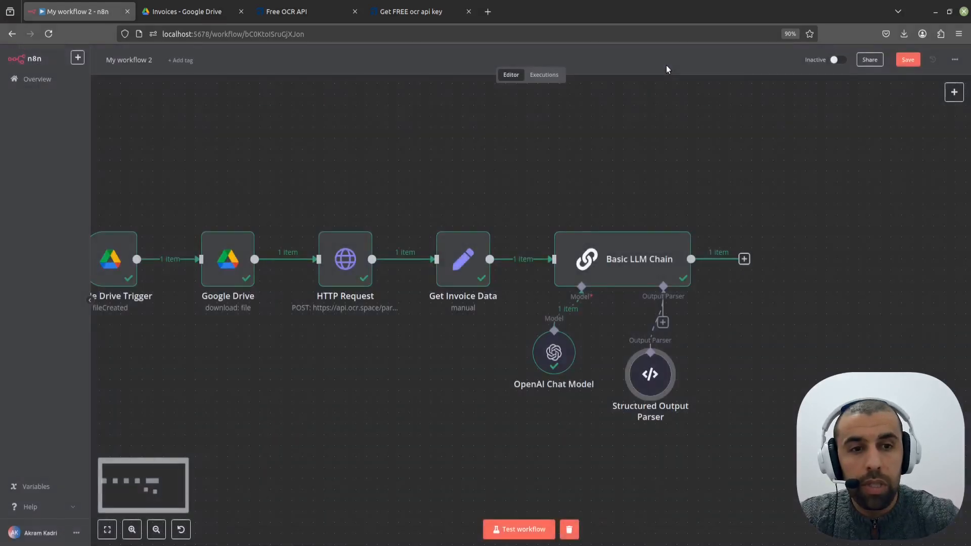
double_click(559, 255)
scroll(594, 216, down, 2)
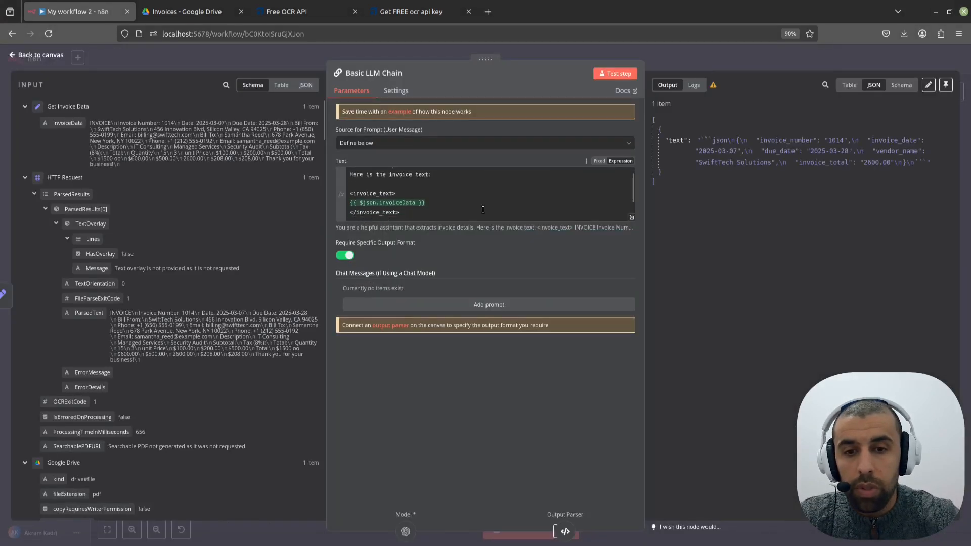
drag(601, 217, 353, 215)
right_click(353, 215)
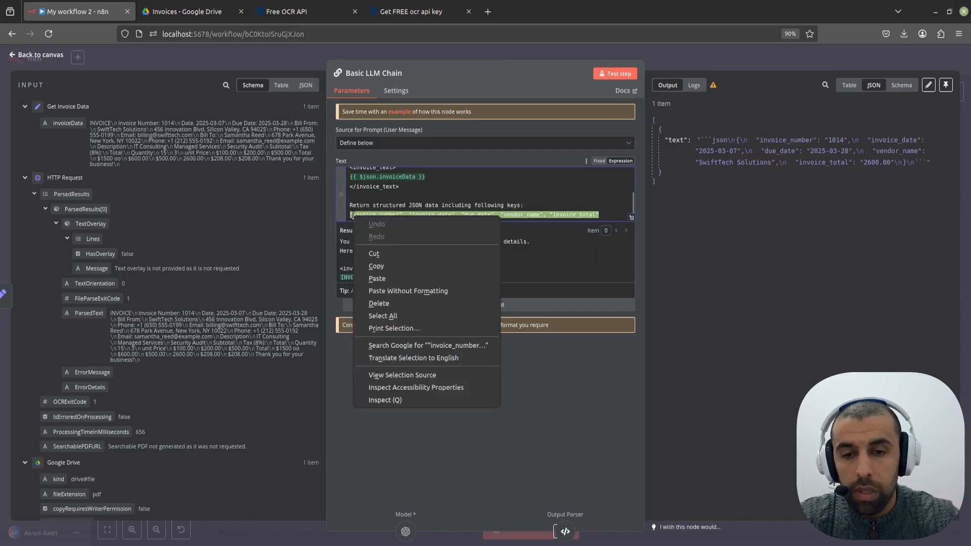
click(377, 266)
click(696, 59)
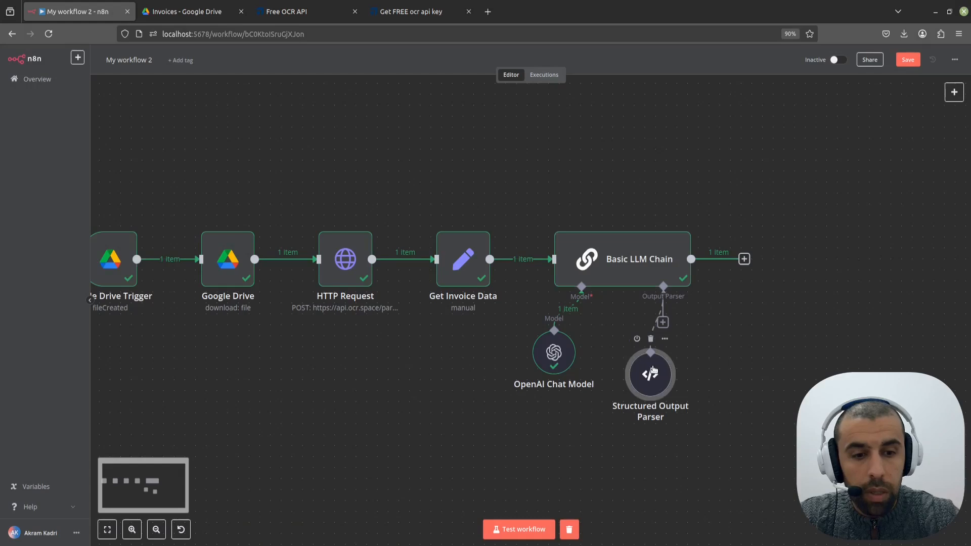
double_click(652, 371)
click(385, 215)
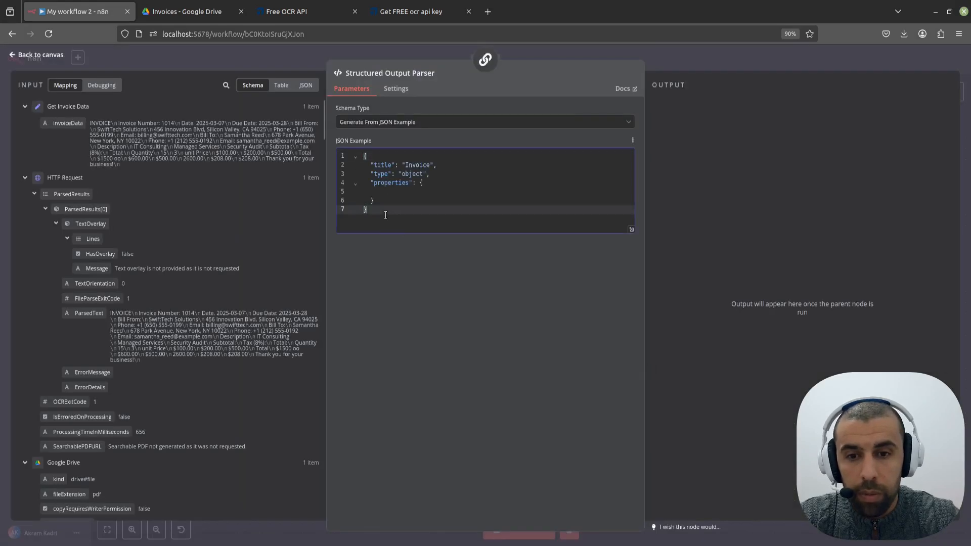
key(ctrl+v)
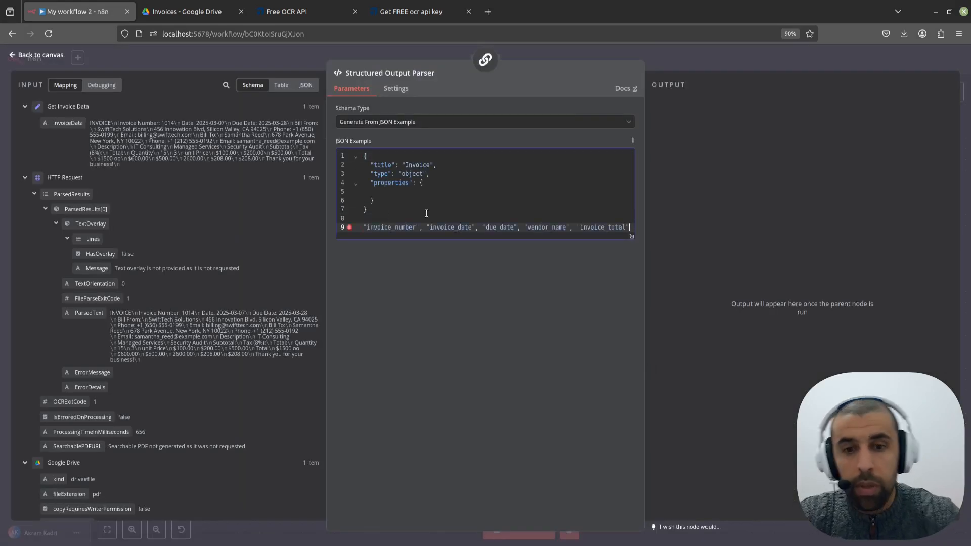
Add an "invoice_number" object inside "properties" with its "type" set to "string".
click(423, 192)
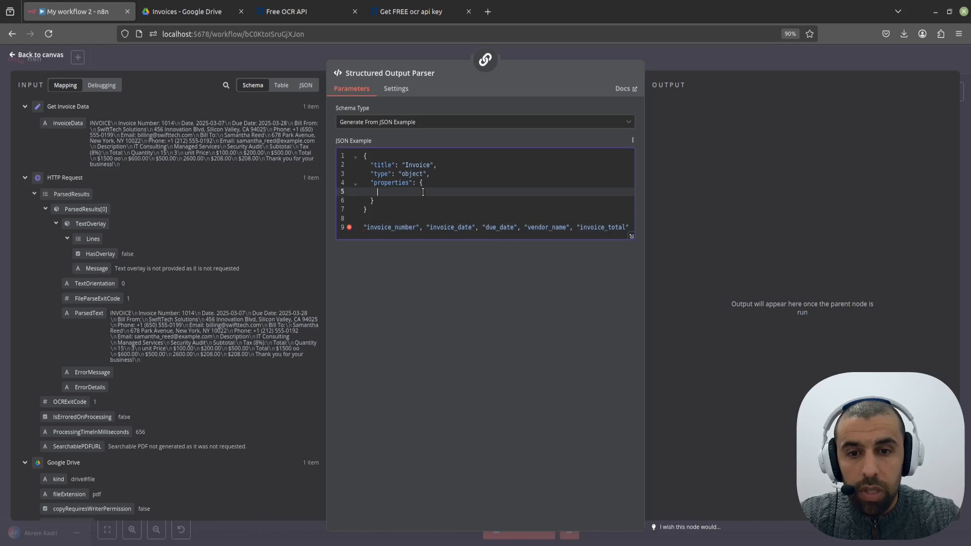
text("invoice_)
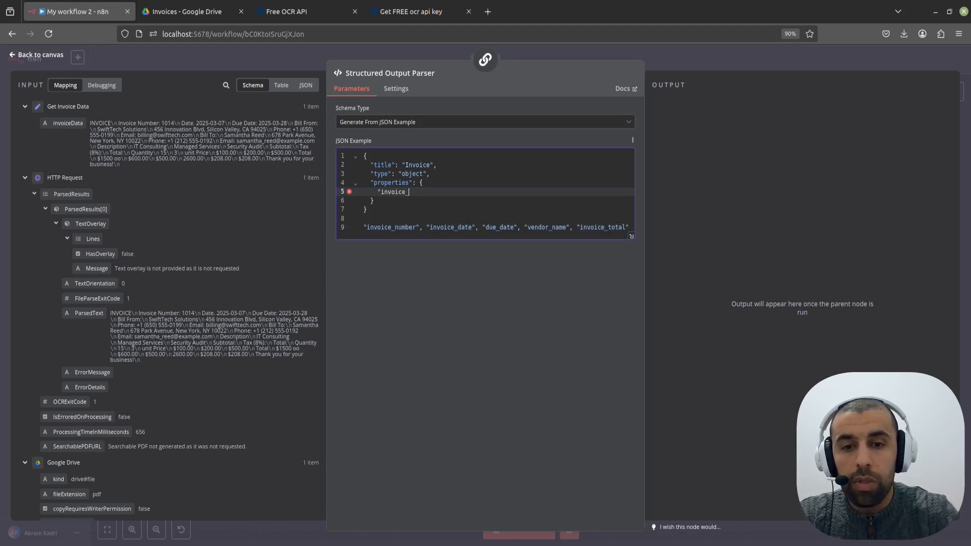
text(number": {)
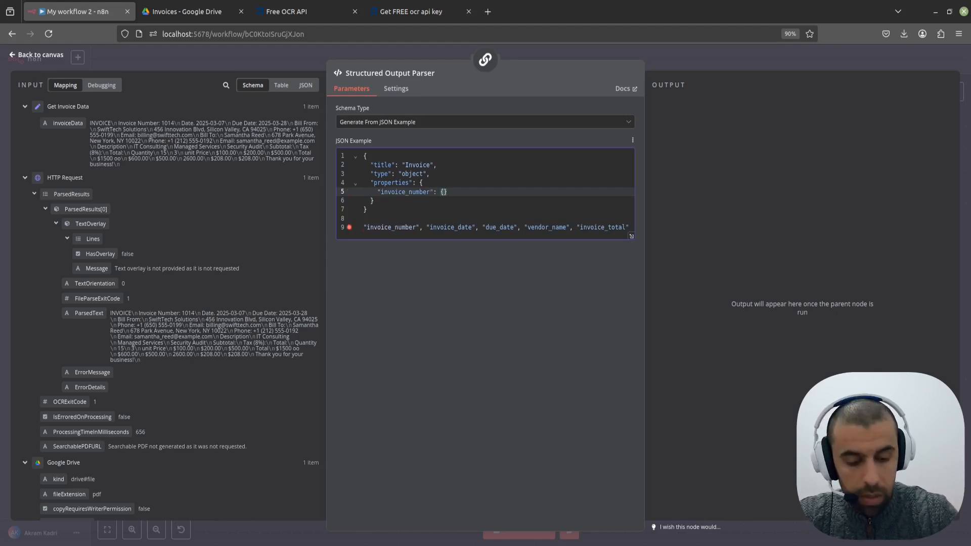
key(Return)
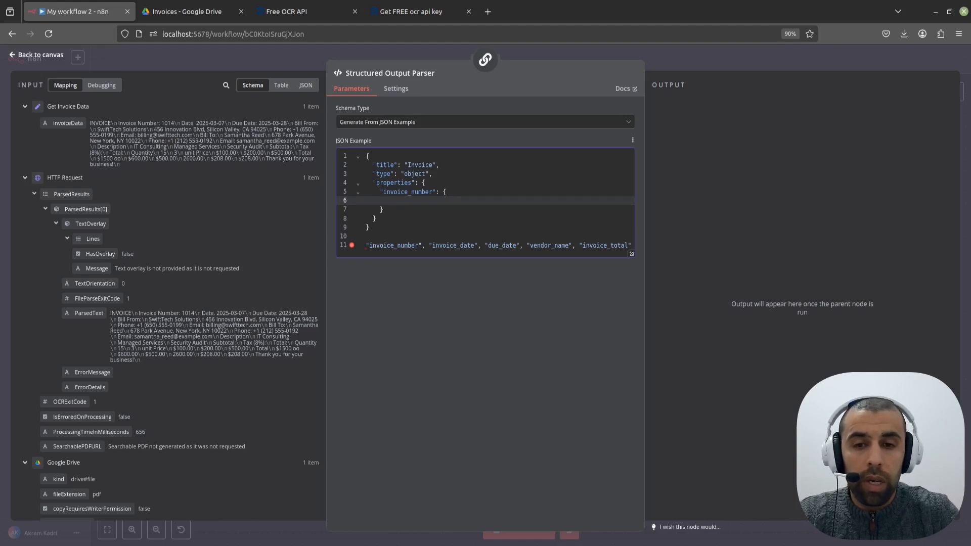
text("type":)
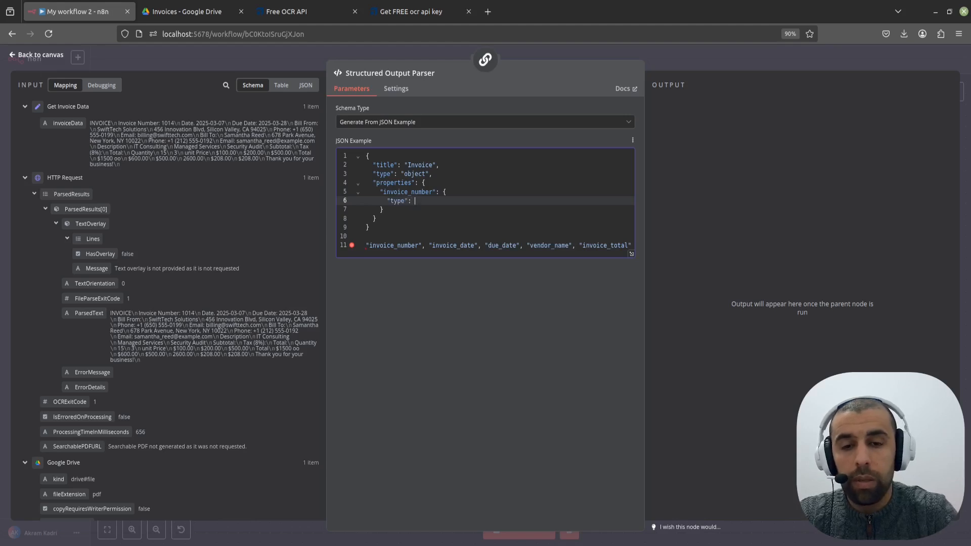
text( sstring")
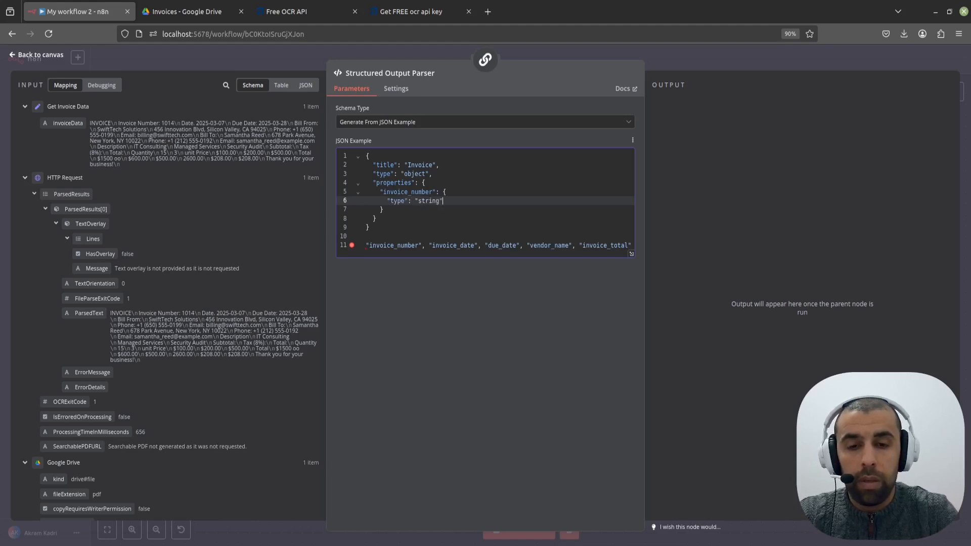
text(,)
key(Return)
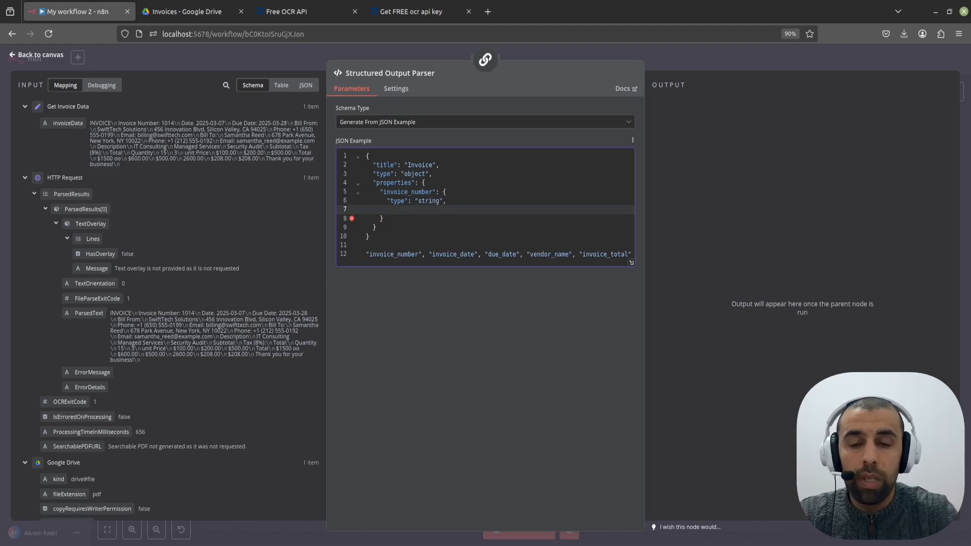
Give "invoice_number" the description "The invoice number" and put a comma after its closing brace.
text("descri)
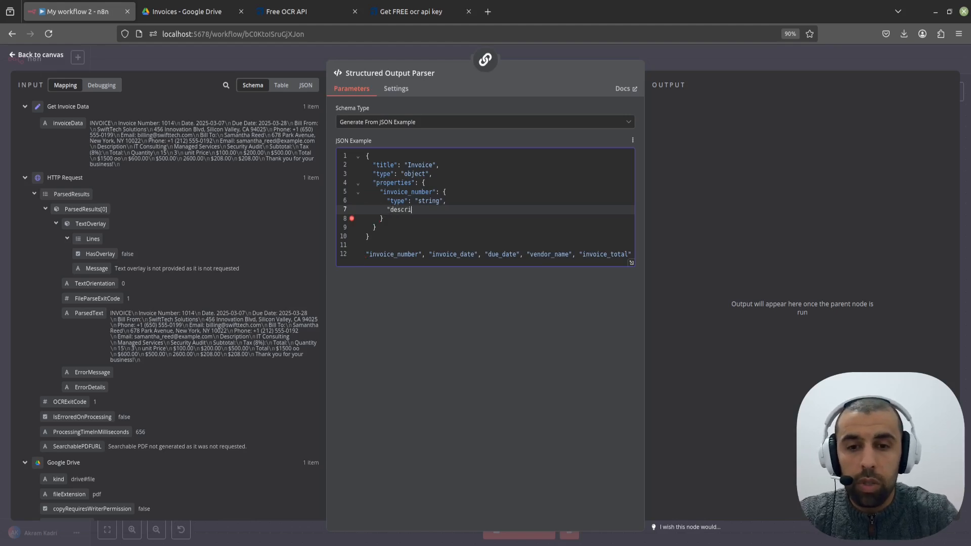
text(ption": )
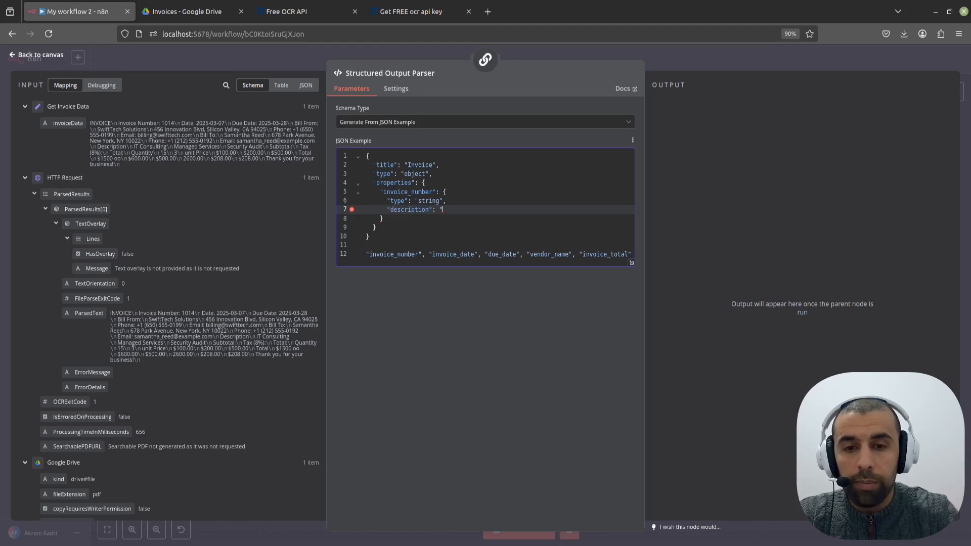
text("Then)
key(BackSpace)
key(BackSpace)
key(BackSpace)
text(e iv)
text(voice nmube)
key(BackSpace)
key(BackSpace)
key(BackSpace)
key(BackSpace)
text(umber")
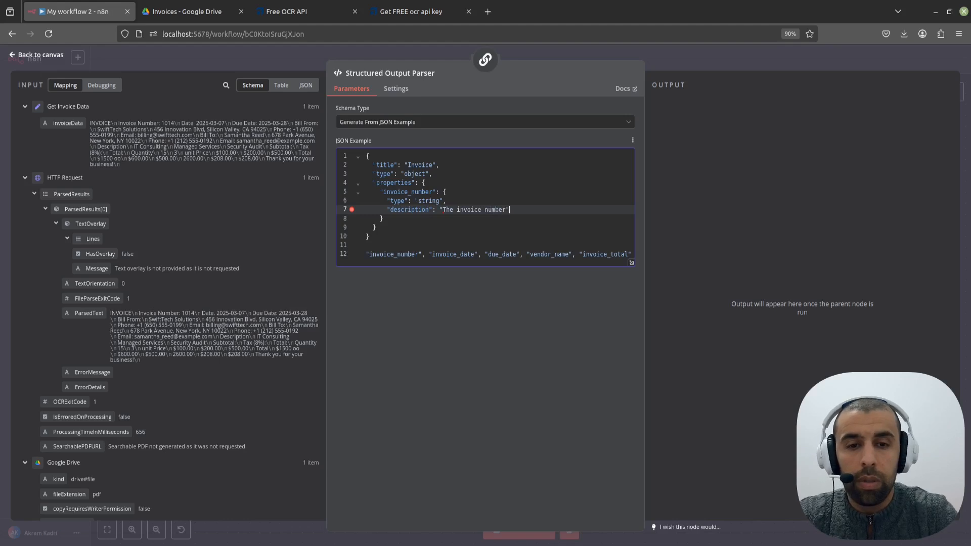
key(Down)
text(,)
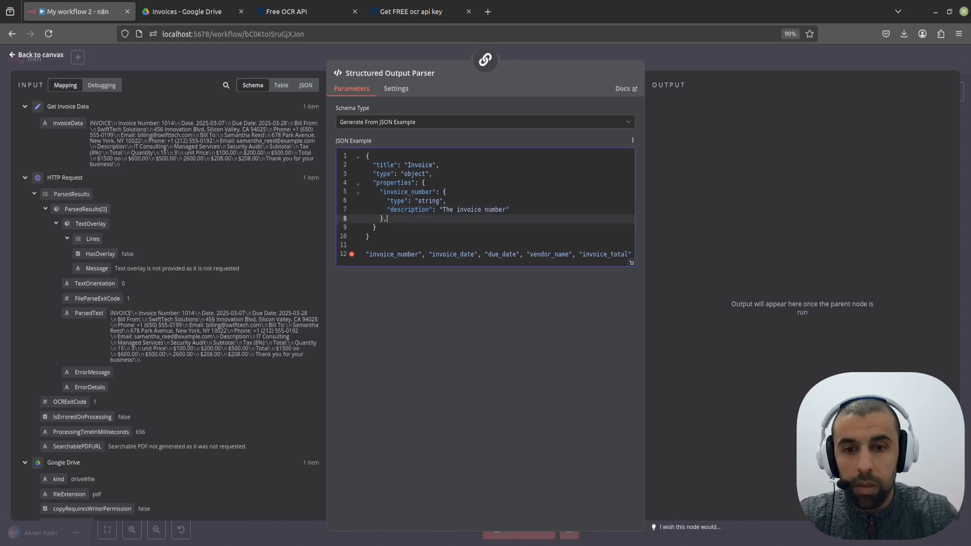
Add an "invoice_date" object after "invoice_number" in "properties", with its "type" set to "string".
key(Return)
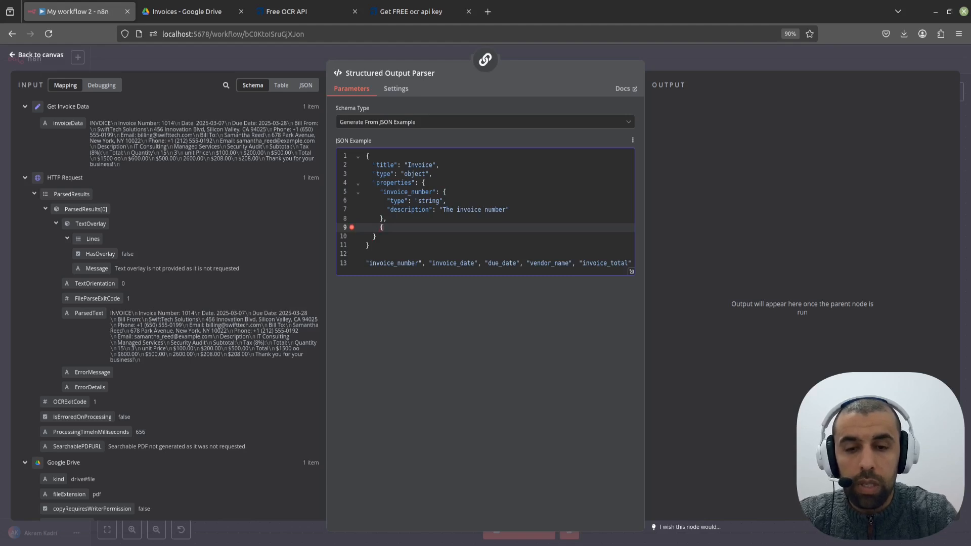
key(BackSpace)
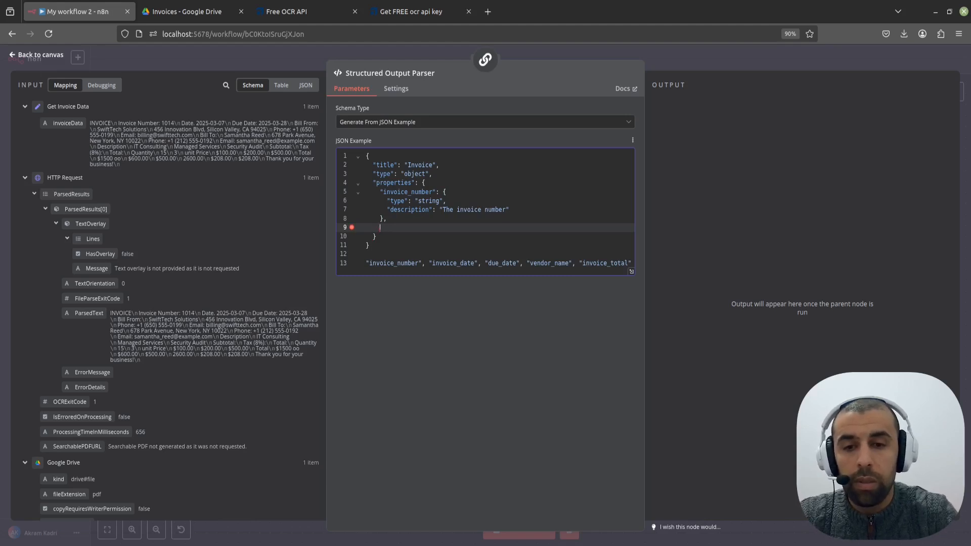
text("invo)
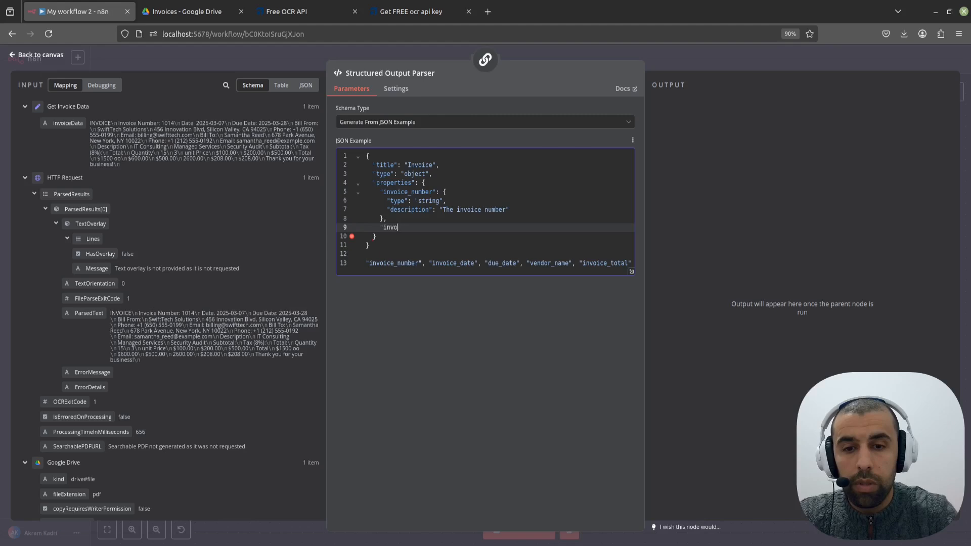
text(ice_date)
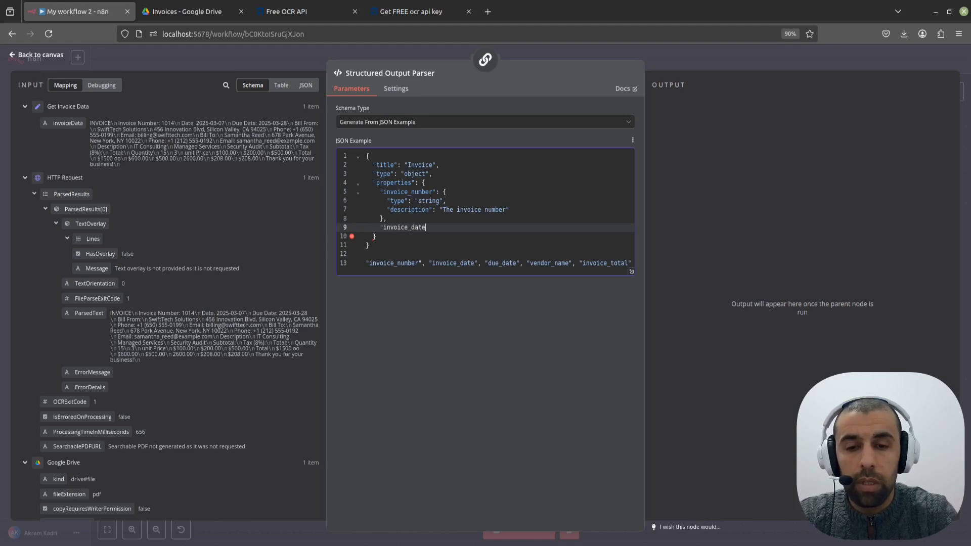
text(": {})
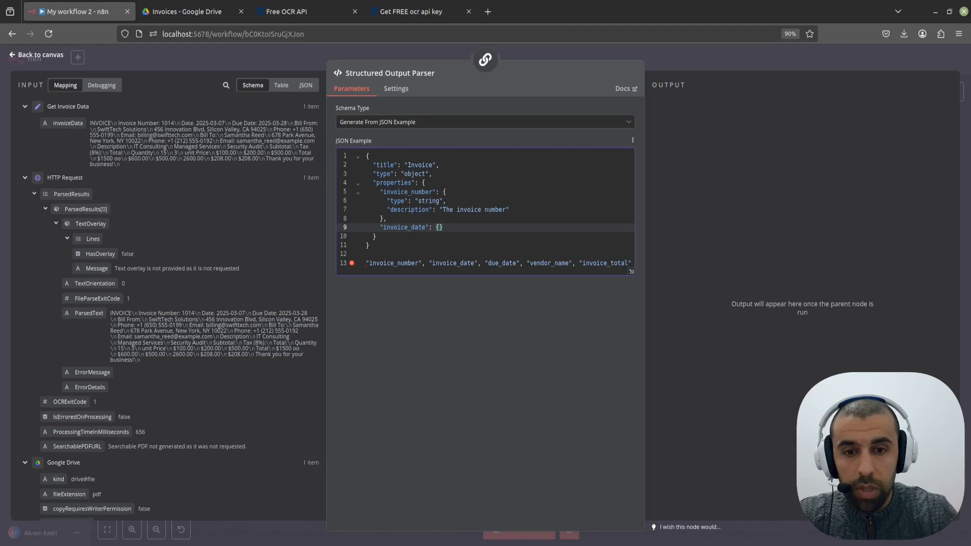
key(Left)
key(Return)
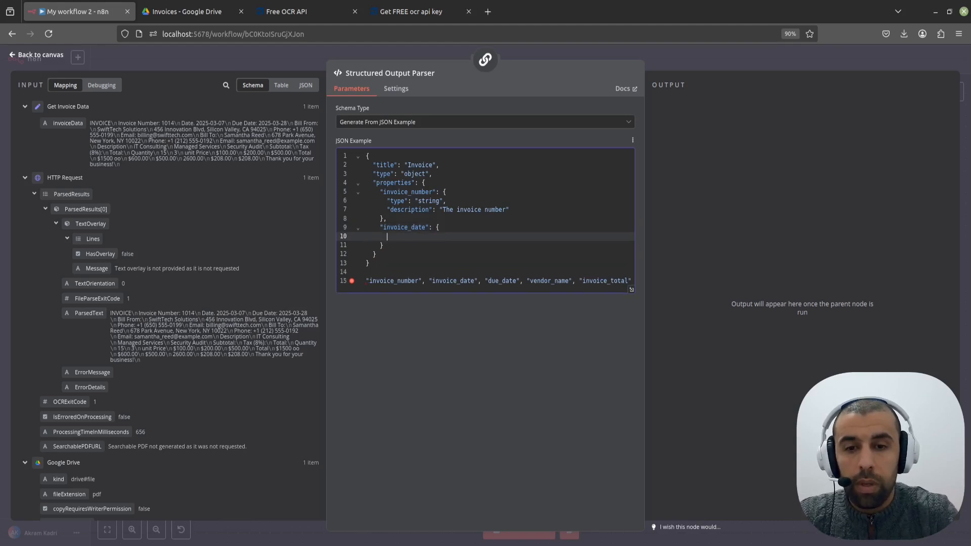
text("type")
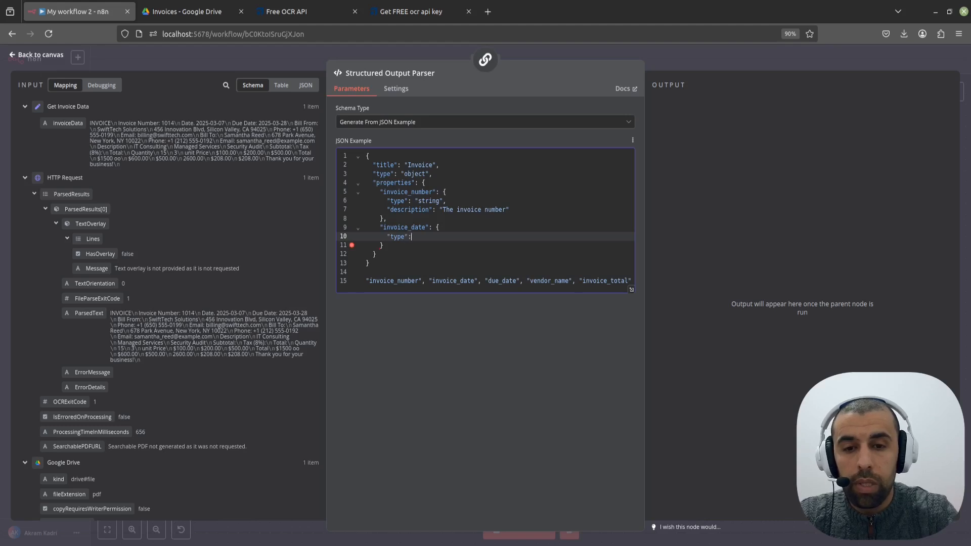
text(: "strin)
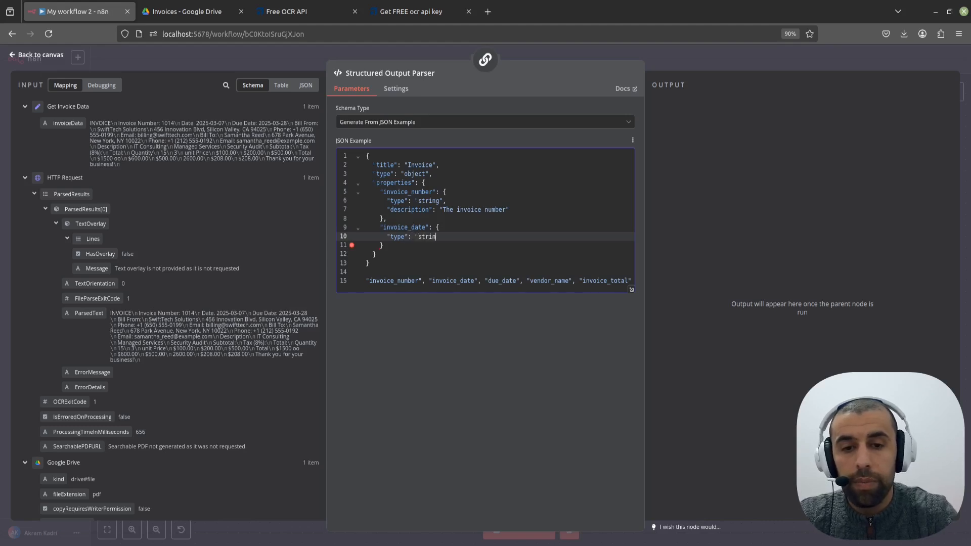
text(g",)
Give "invoice_date" the description "The invoice date" and put a comma after its closing brace.
key(Return)
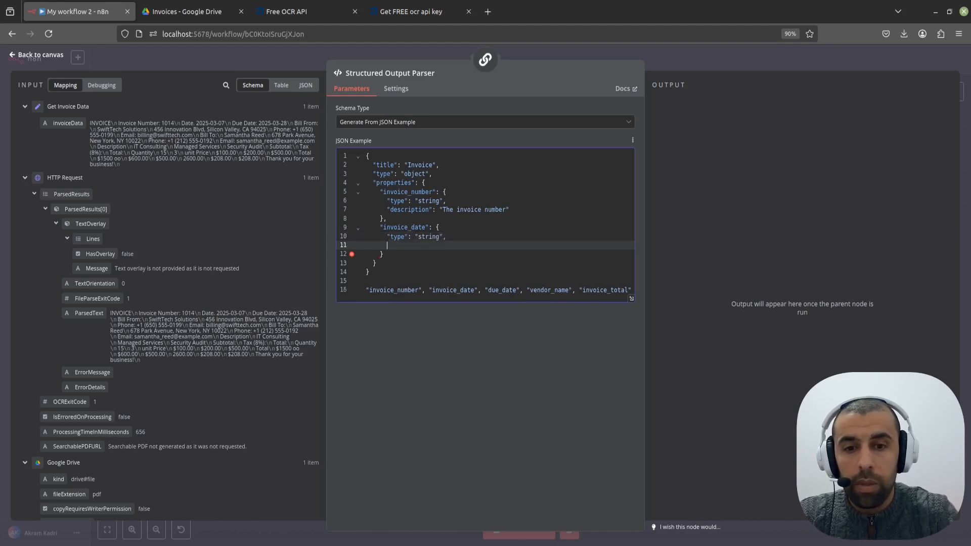
text("description)
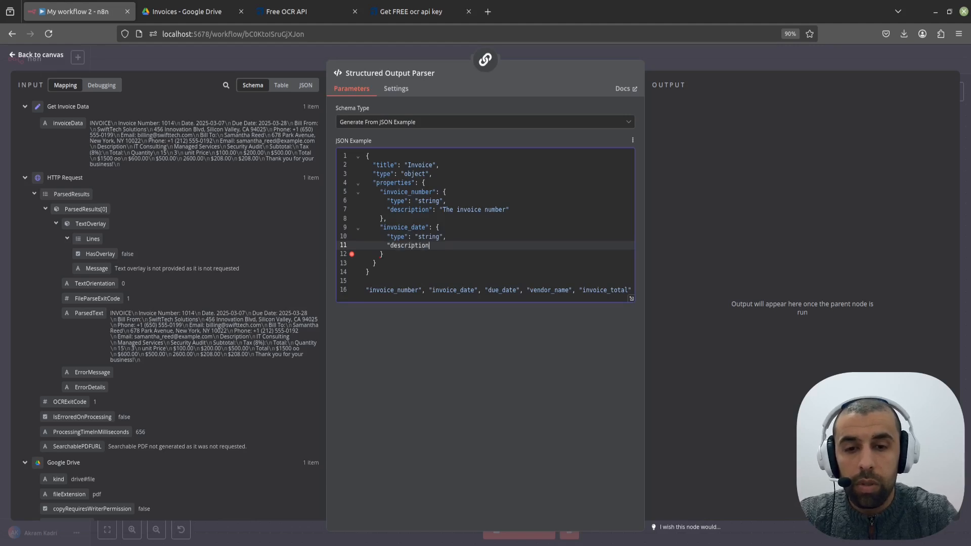
text(": "T)
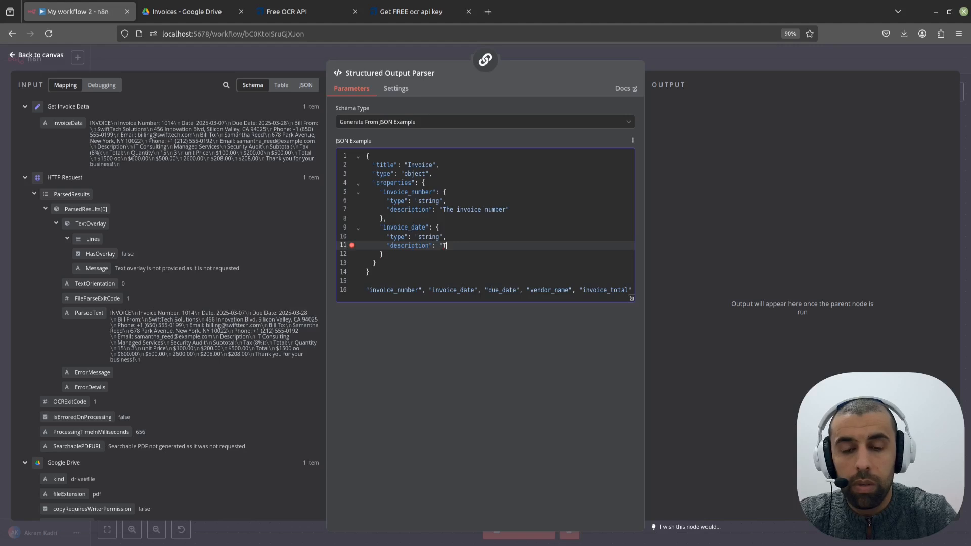
text(he invo)
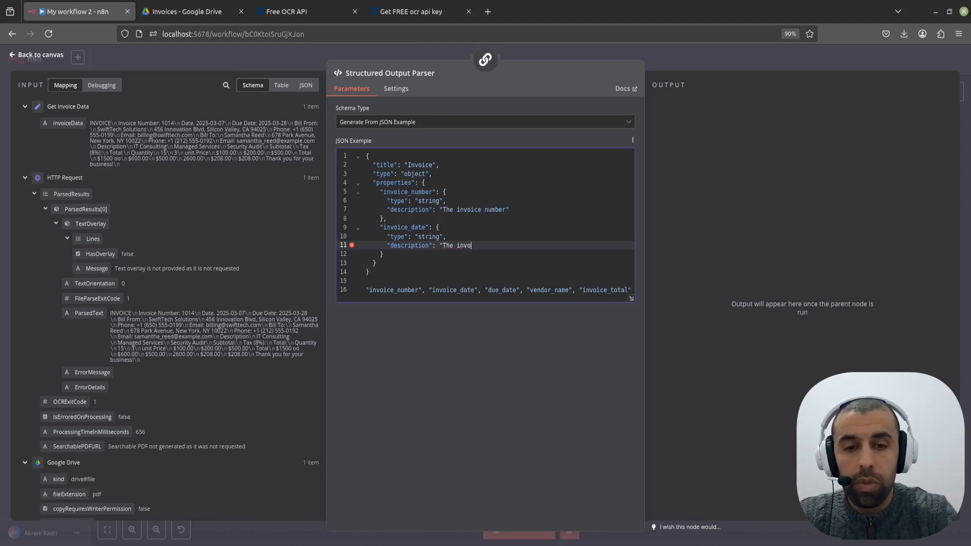
text(ice data)
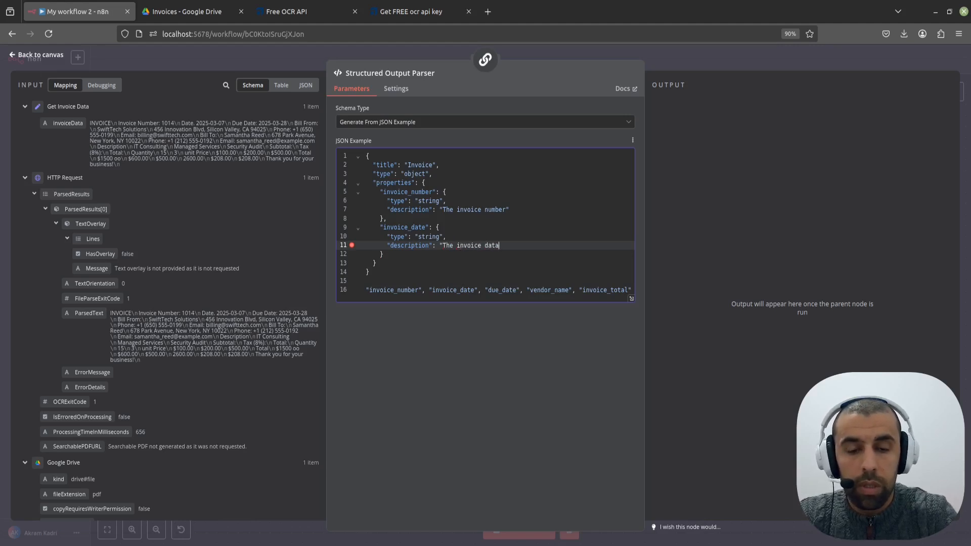
key(BackSpace)
key(BackSpace)
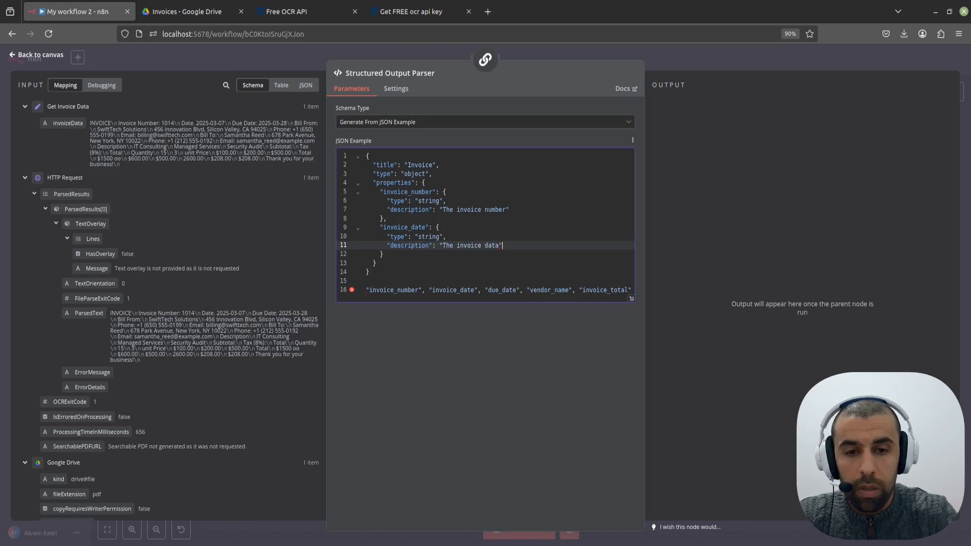
text(e")
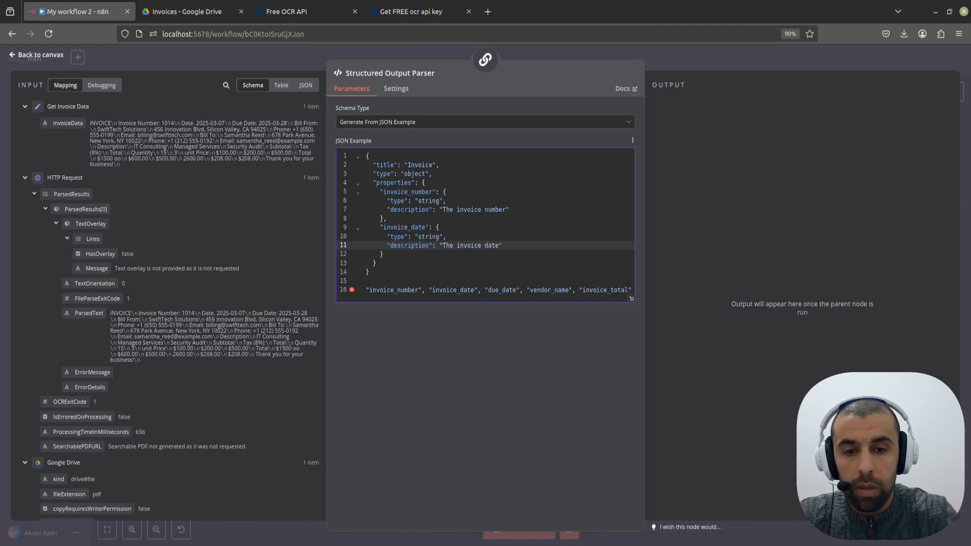
key(Down)
key(Return)
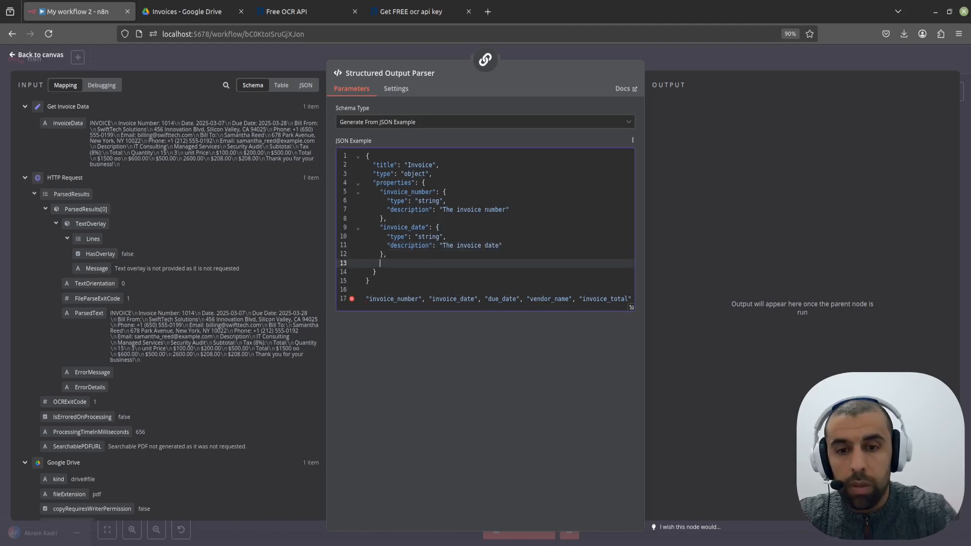
Add a "due_date" object below "invoice_date" with its "type" set to "string", quoting the key and ending the entry with a comma.
text("inv)
key(BackSpace)
text(due_date")
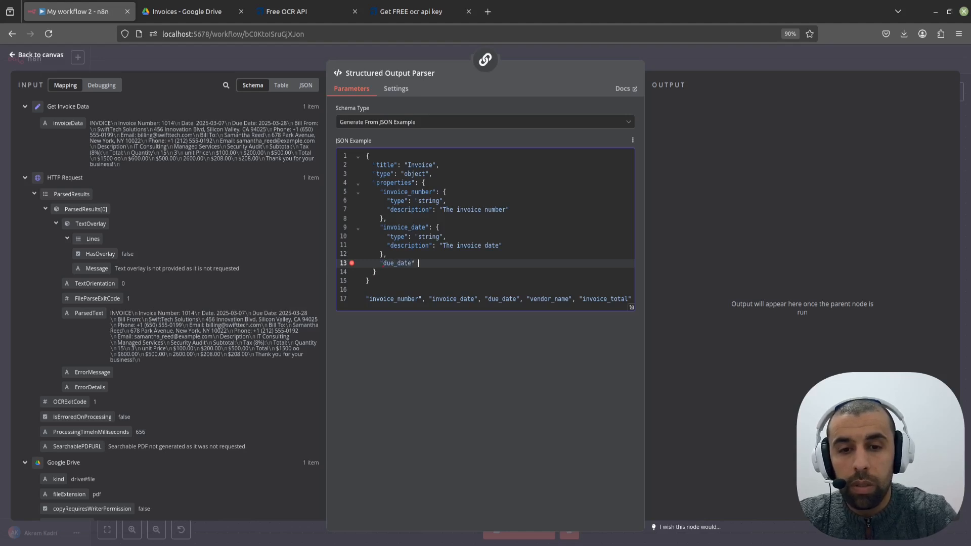
text(: {)
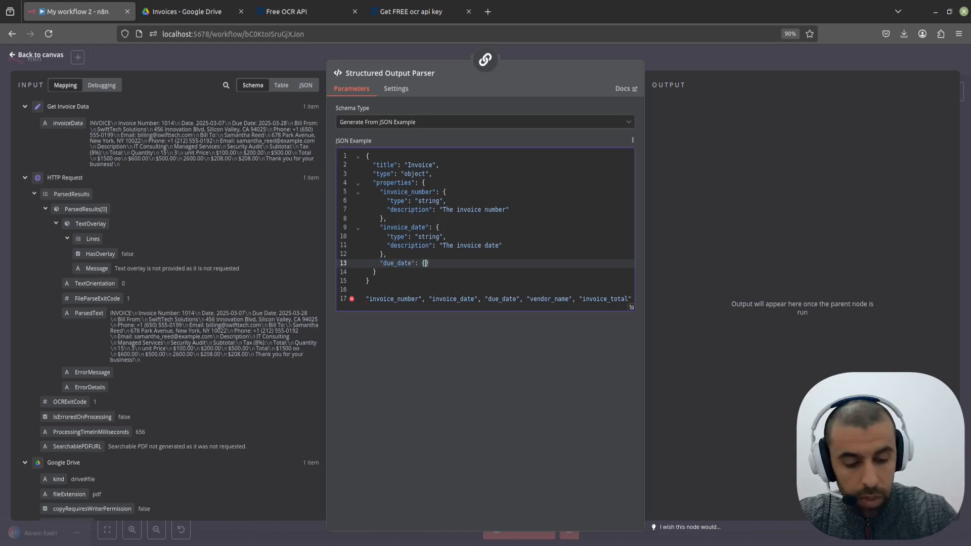
key(Return)
text(type:)
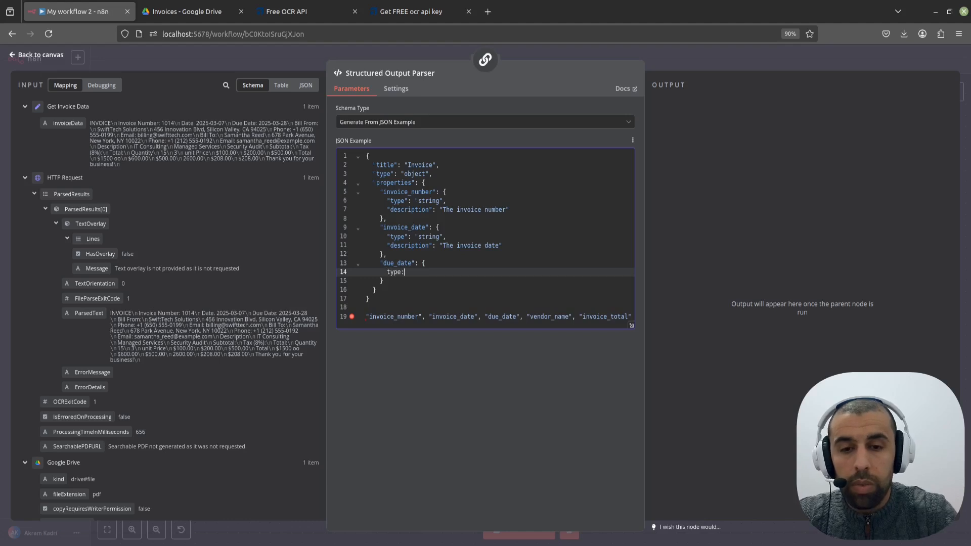
text( "string")
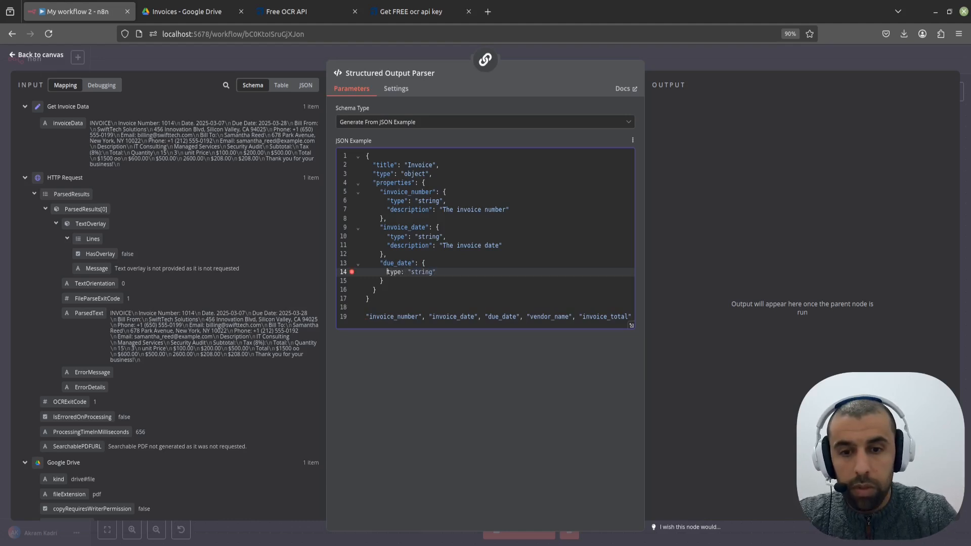
text(")
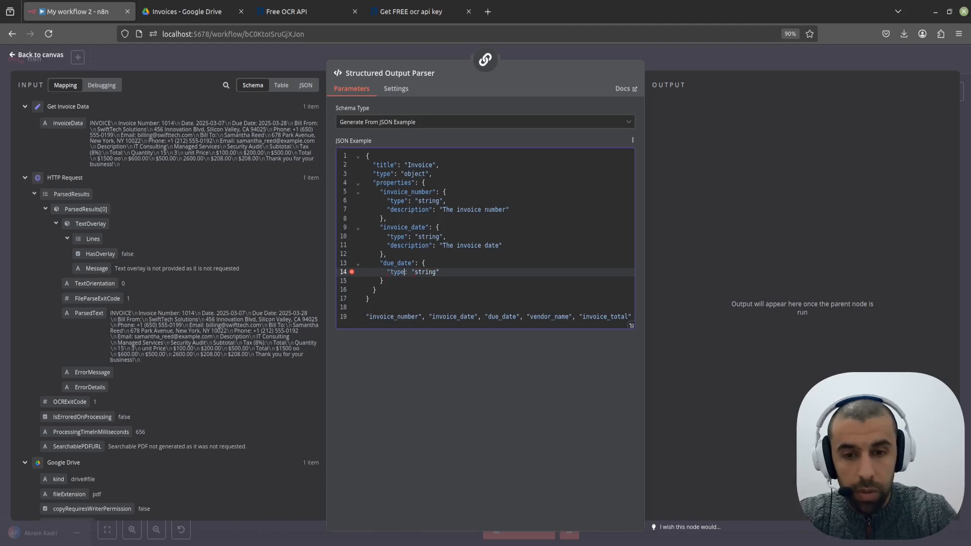
text(")
key(End)
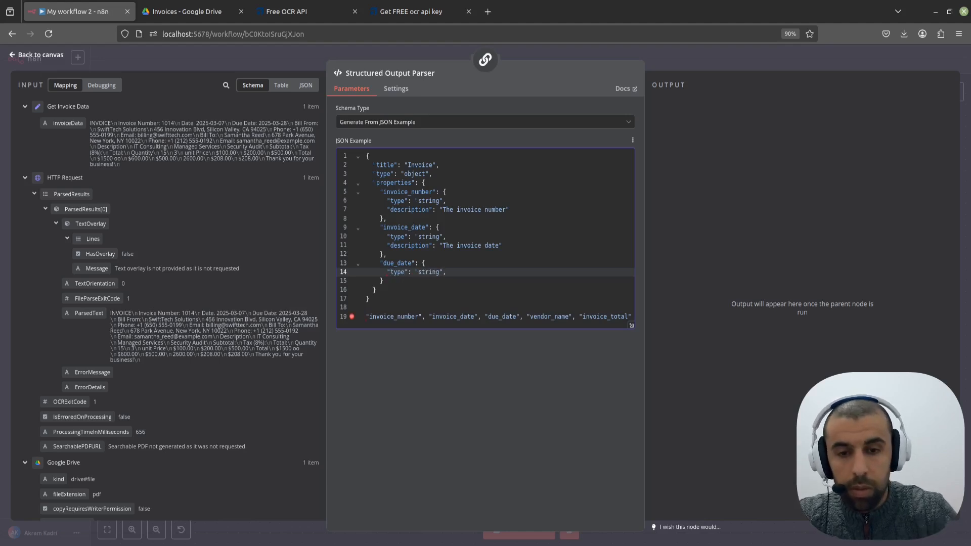
Give "due_date" the description "The due date of the invoice" and put a comma after its closing brace.
key(Return)
text("desci)
key(BackSpace)
text(ription": ")
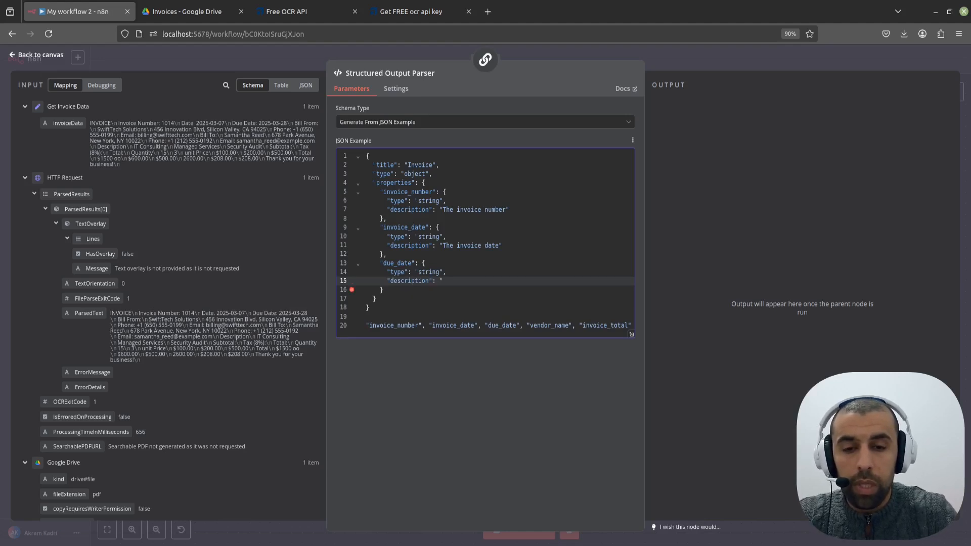
text(The due )
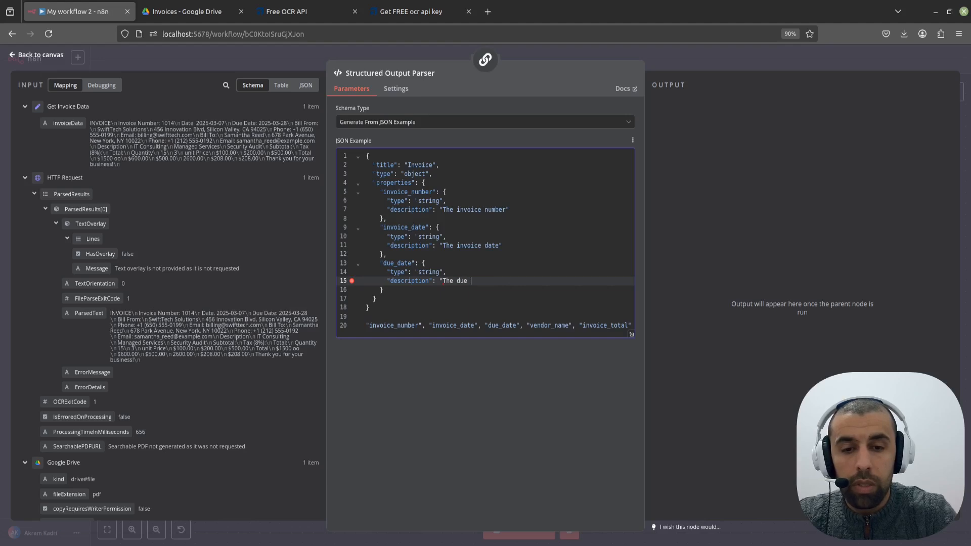
text(date of the )
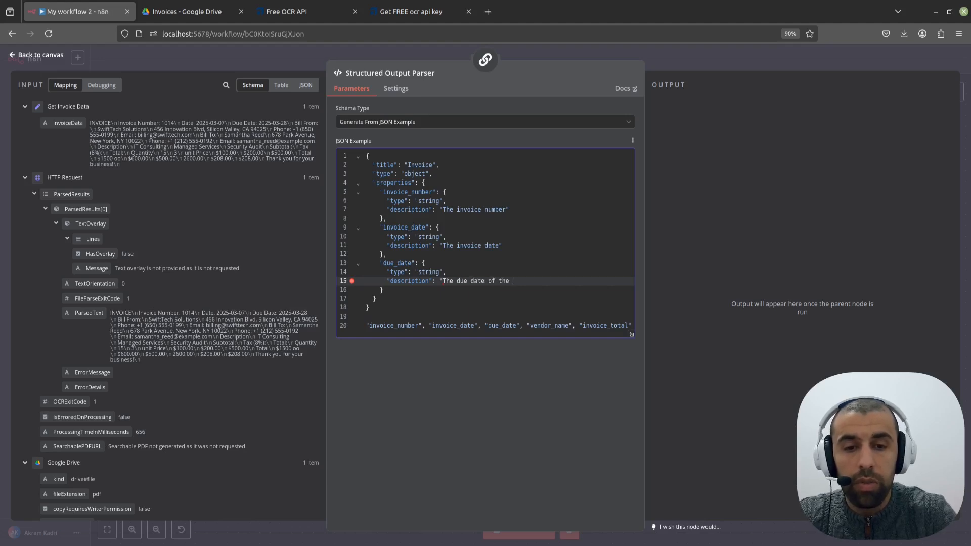
text(invoice")
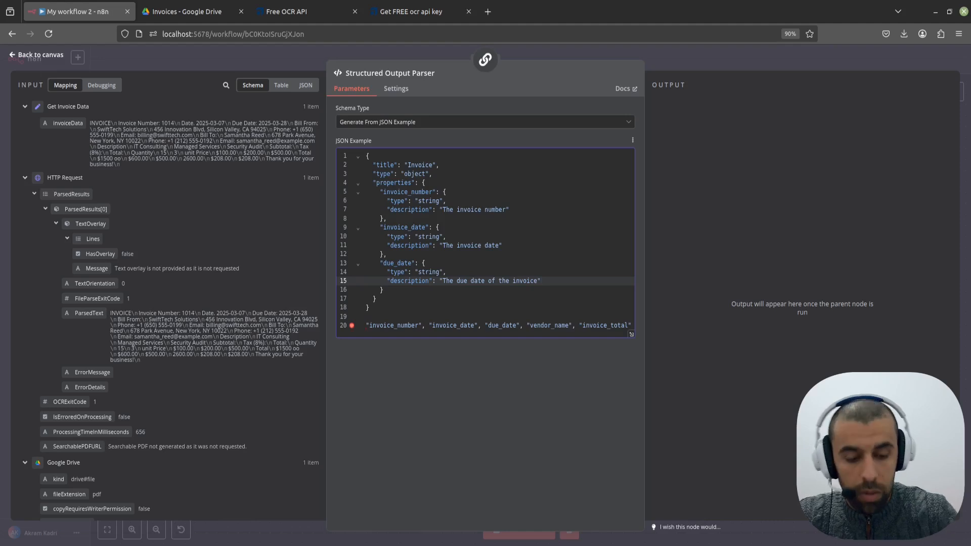
key(Down)
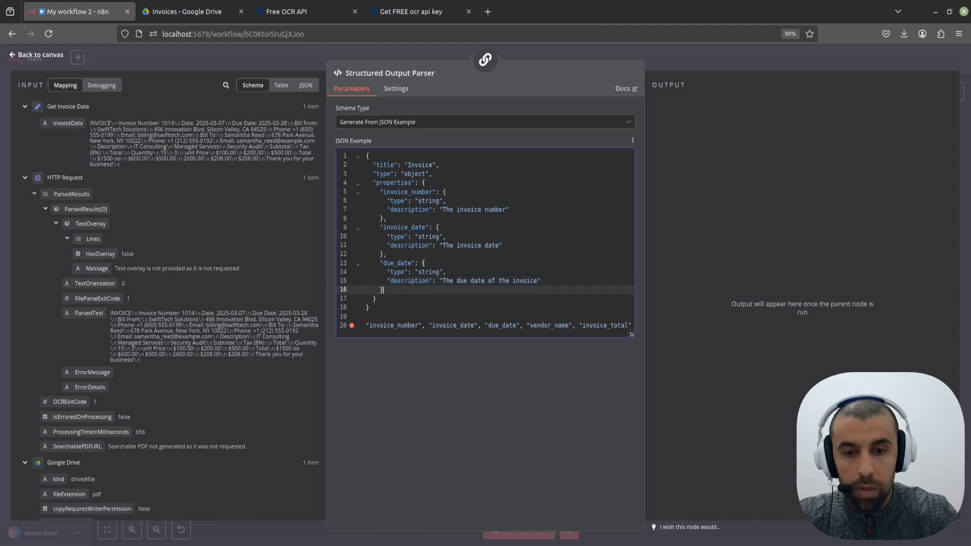
key(Return)
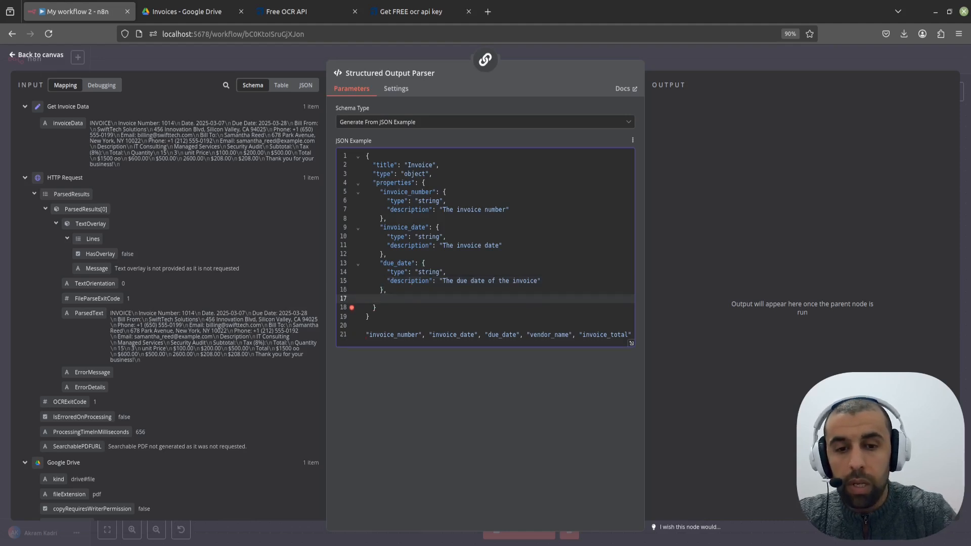
Add a "vendor_name" object below "due_date" with its "type" set to "string", followed by a comma and a new line.
text("v)
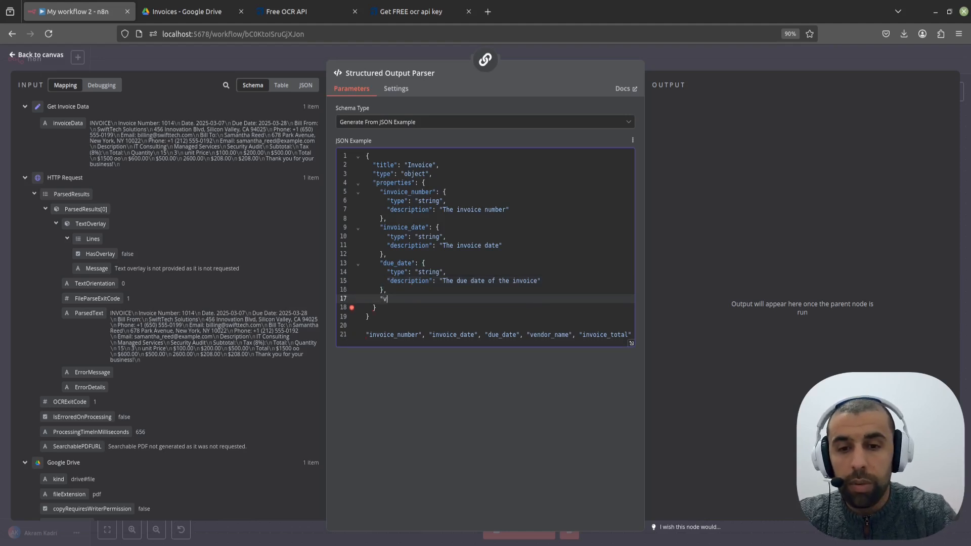
text(endor_name")
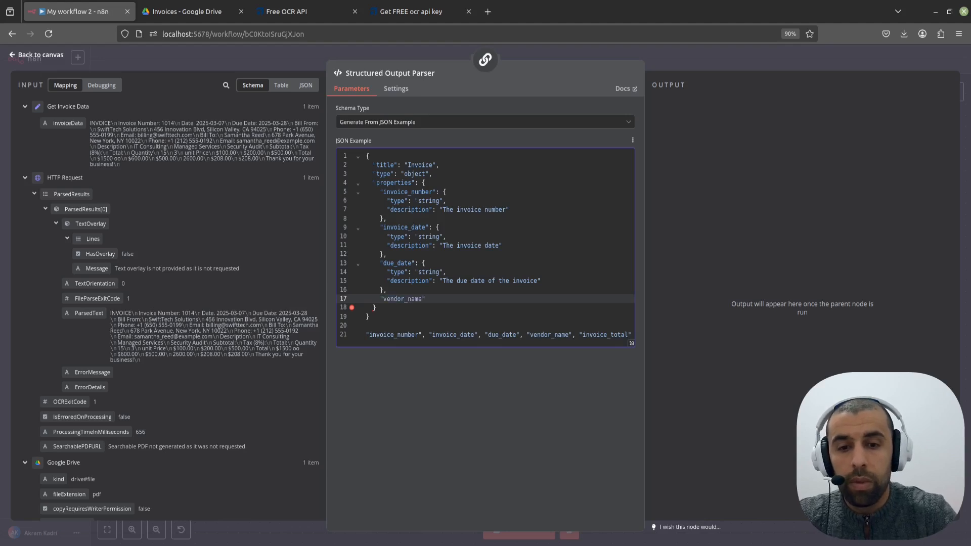
text(: {)
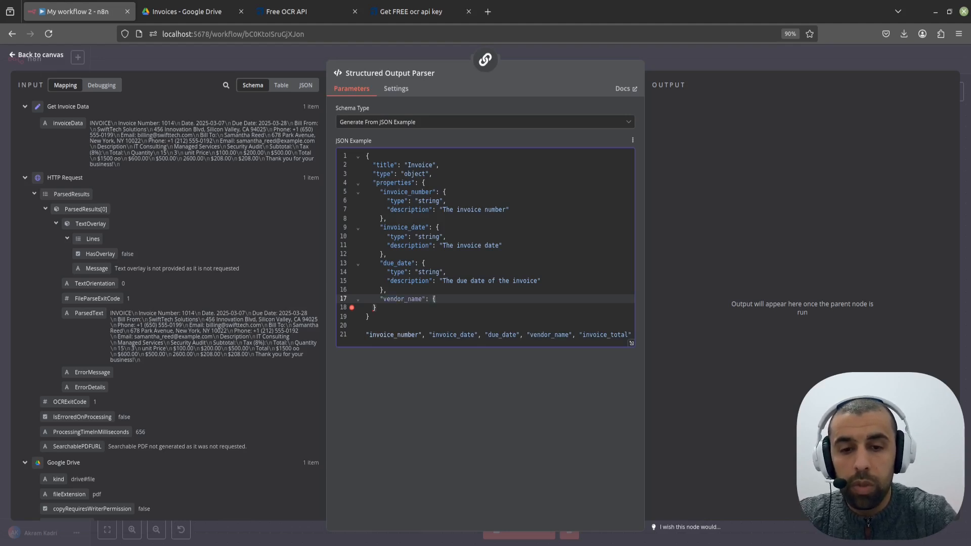
key(Return)
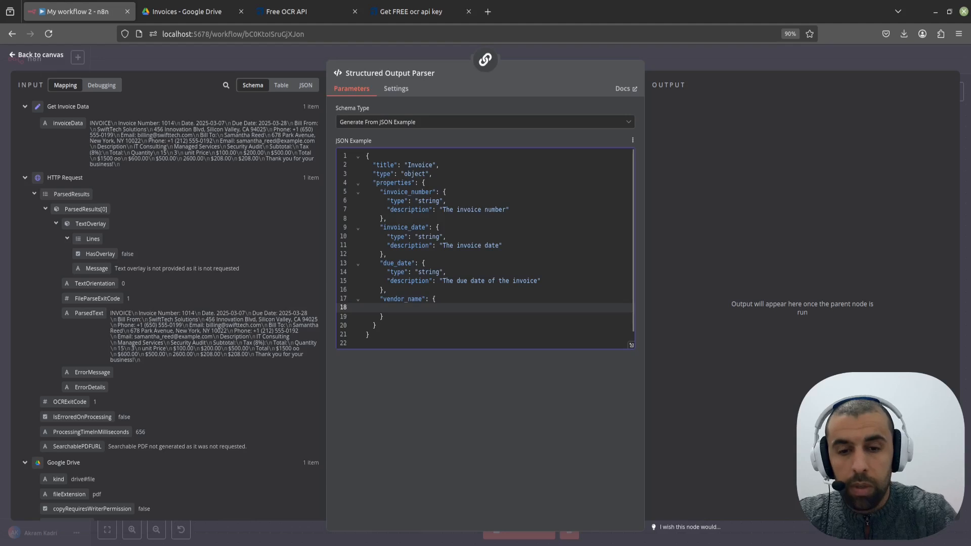
text("type")
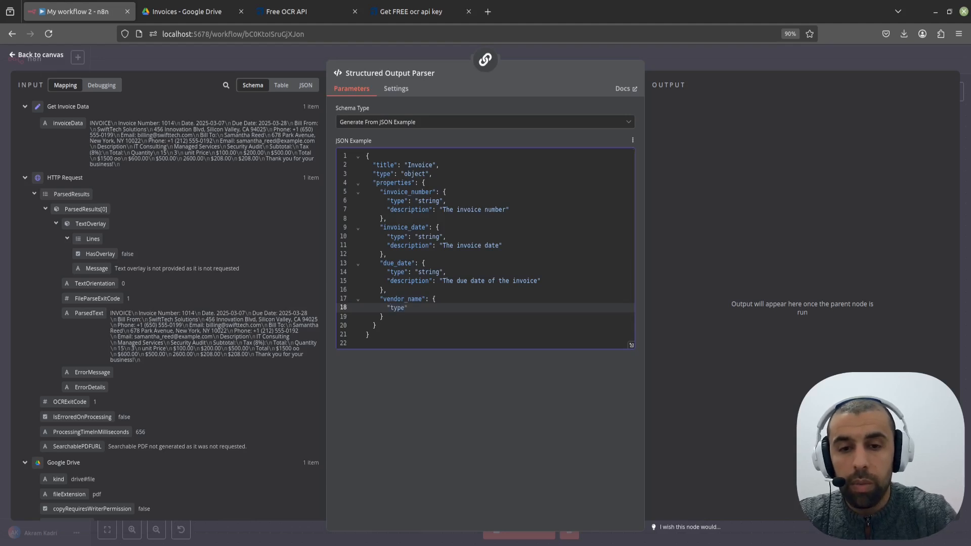
text(: "s)
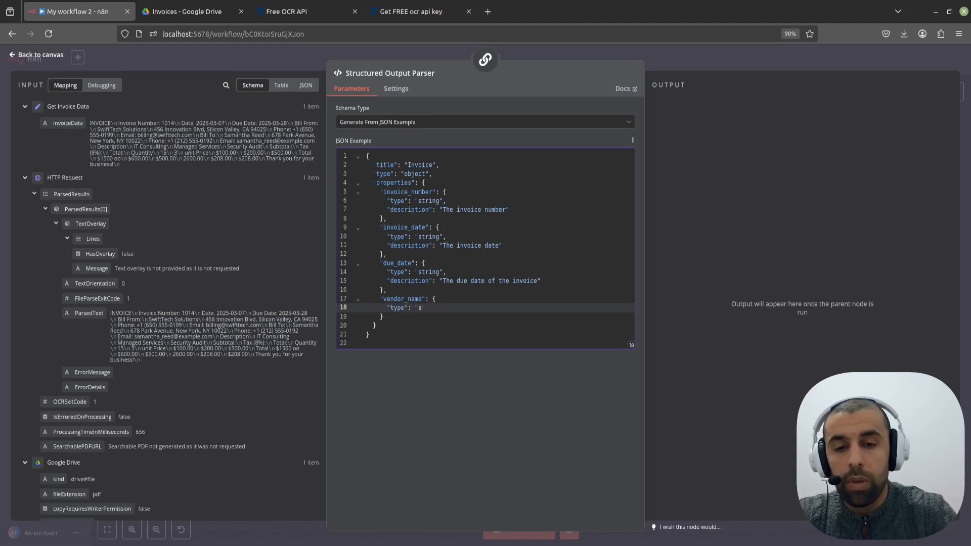
text(tring",)
key(Return)
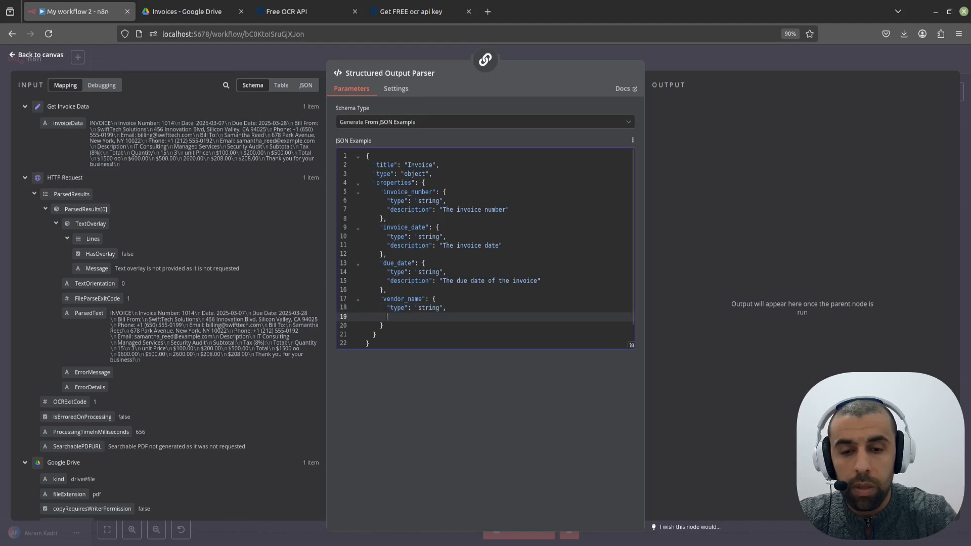
Give "vendor_name" the description "The name of the vendor who sent the invoice" and put a comma and new line after its closing brace.
text("descrip)
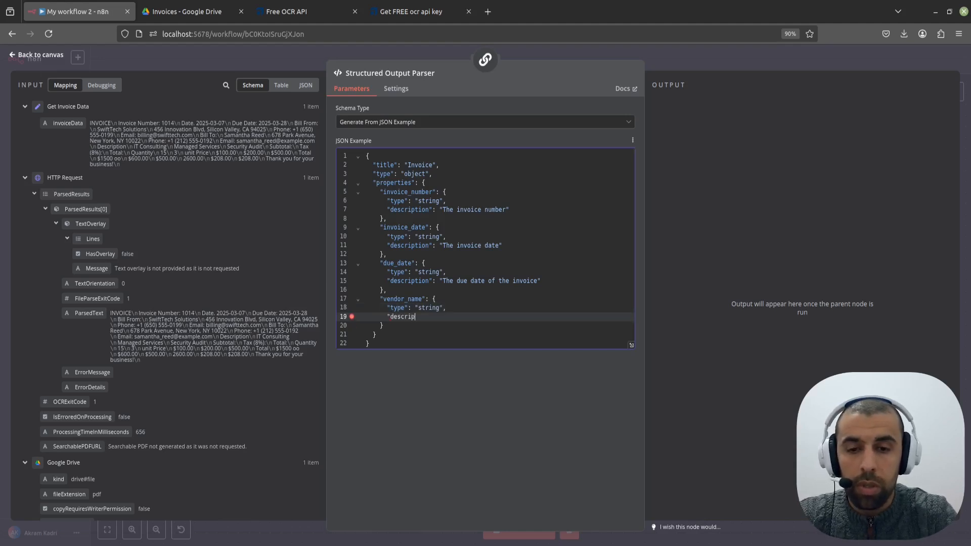
text(tion": ")
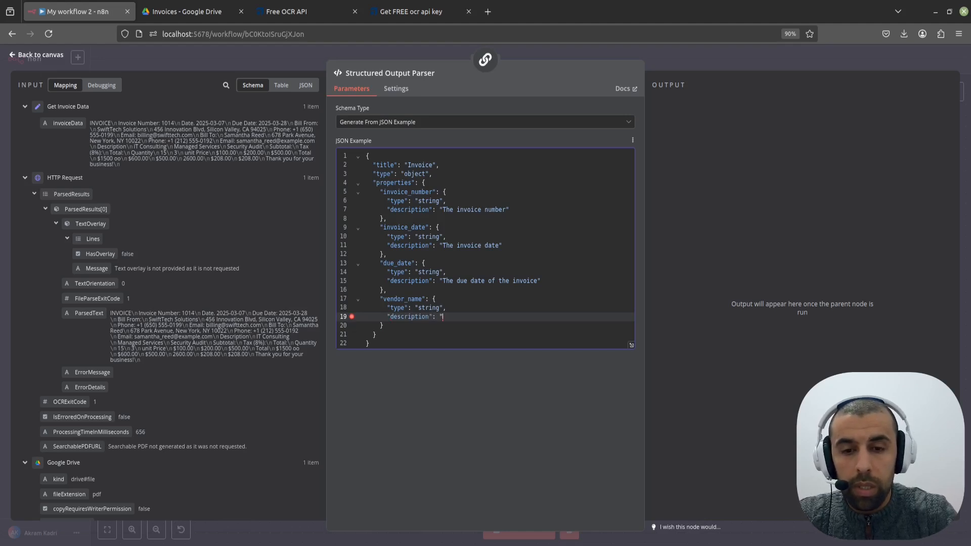
text(The v)
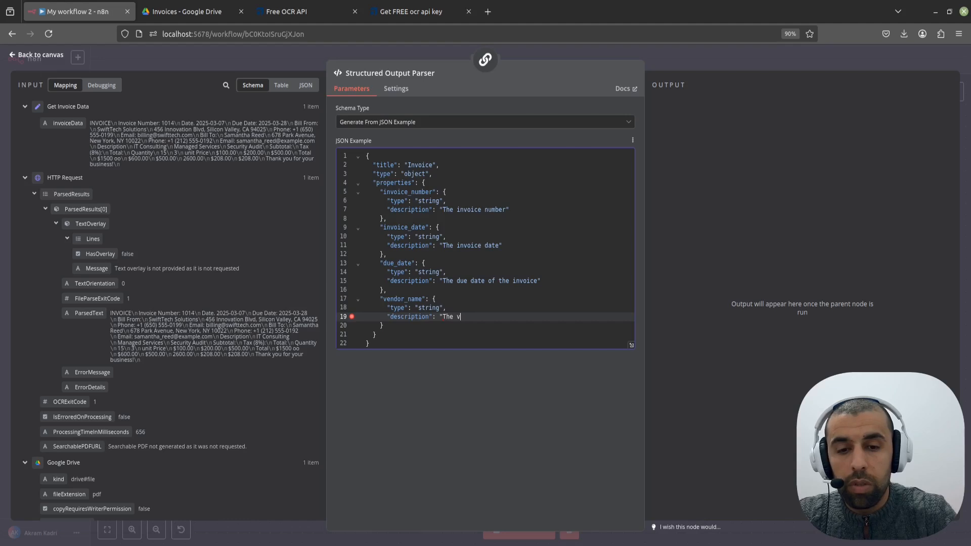
text(endor name)
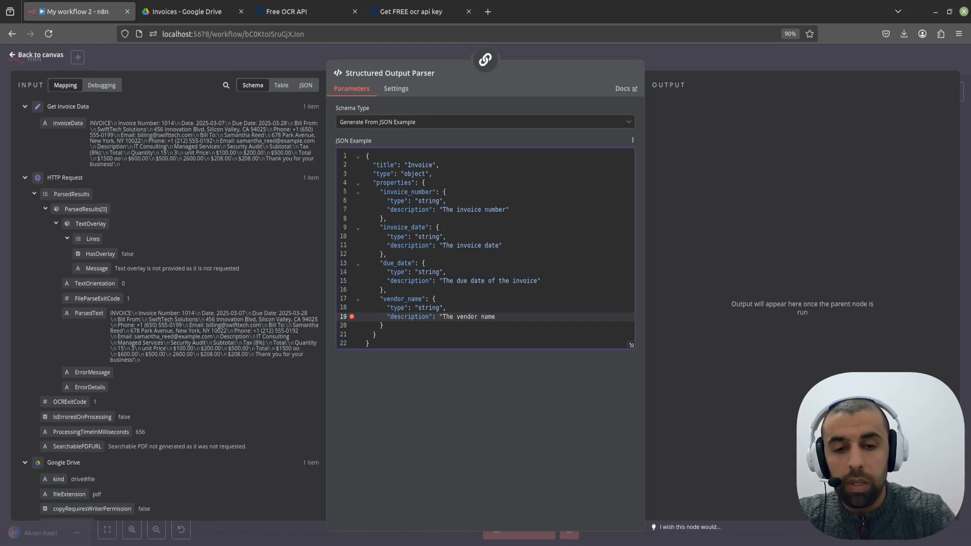
key(BackSpace)
key(BackSpace)
key(BackSpace)
key(BackSpace)
key(BackSpace)
key(BackSpace)
key(BackSpace)
key(BackSpace)
key(BackSpace)
key(BackSpace)
key(BackSpace)
key(BackSpace)
text(name of the vendor who sent the)
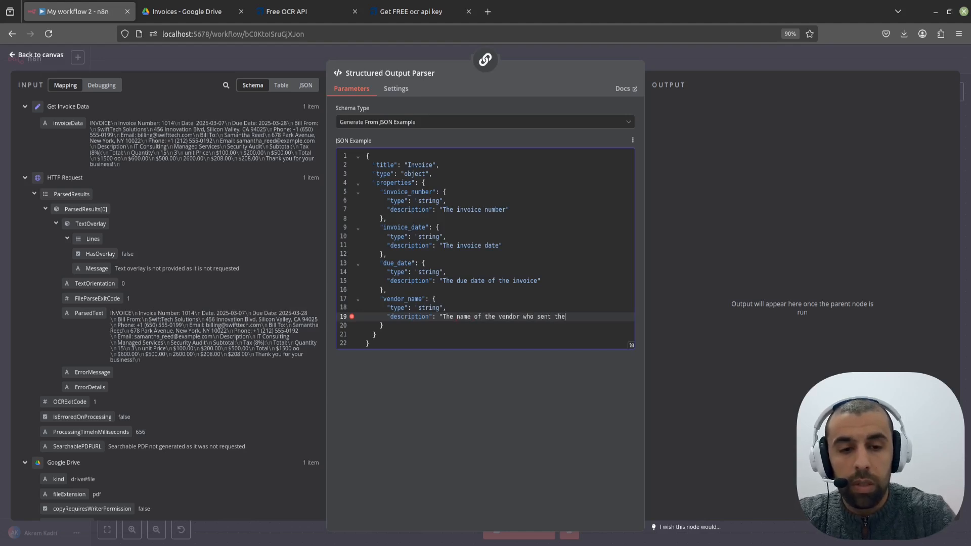
text( invoice")
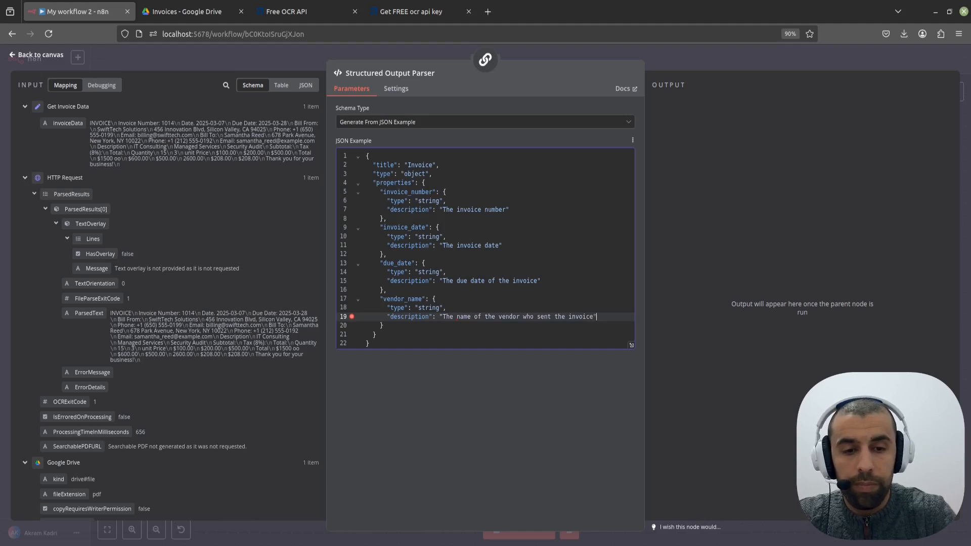
key(Down)
scroll(460, 241, down, 2)
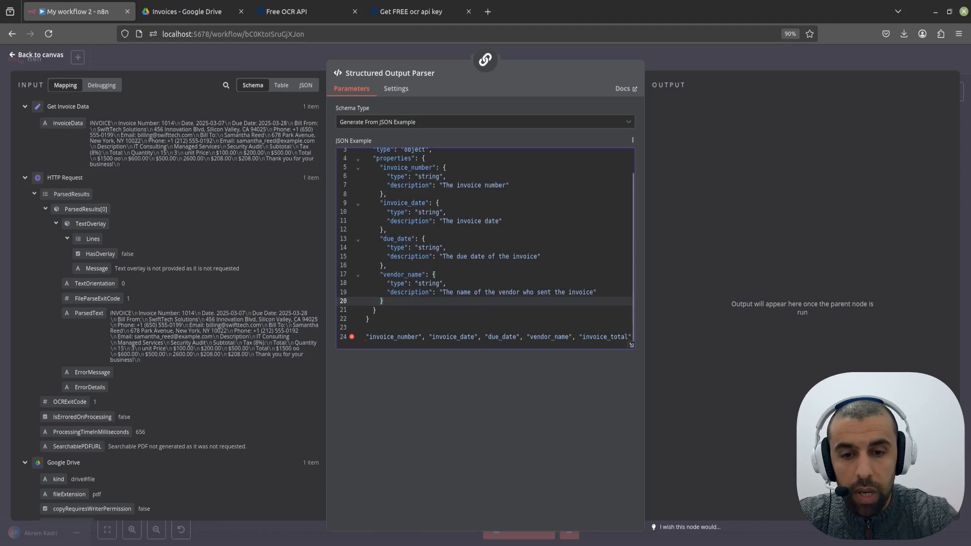
key(Return)
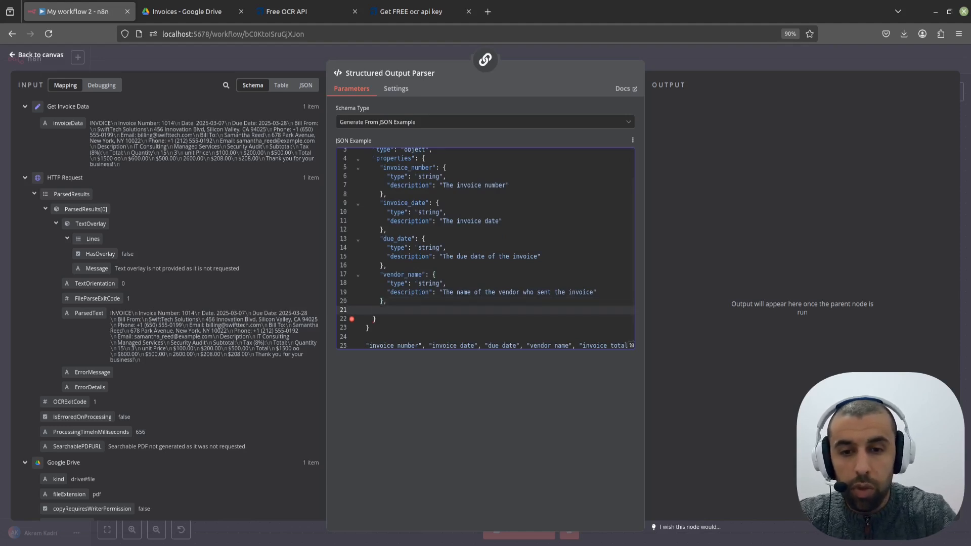
Add an "invoice_total" object below "vendor_name" with its "type" set to "number", followed by a comma and a new line.
text("invoice)
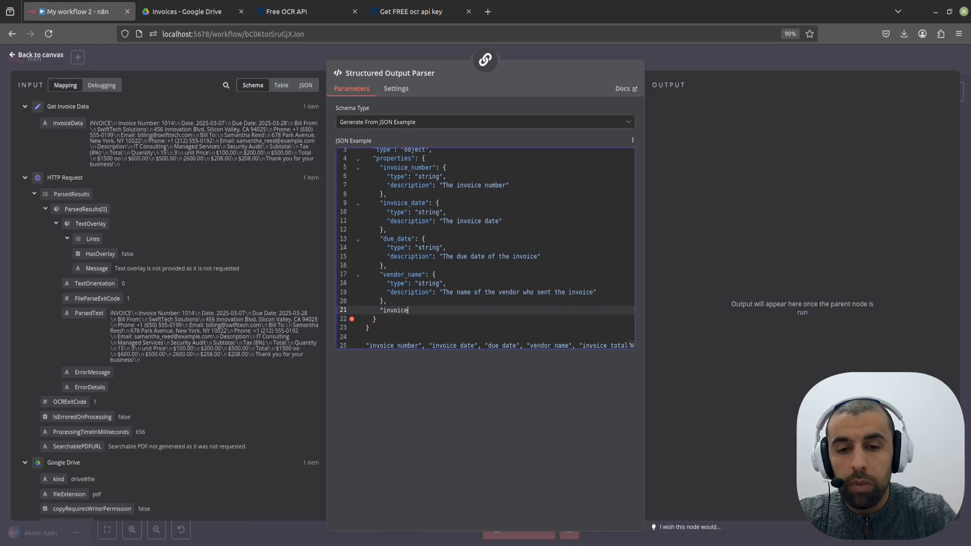
text(_total")
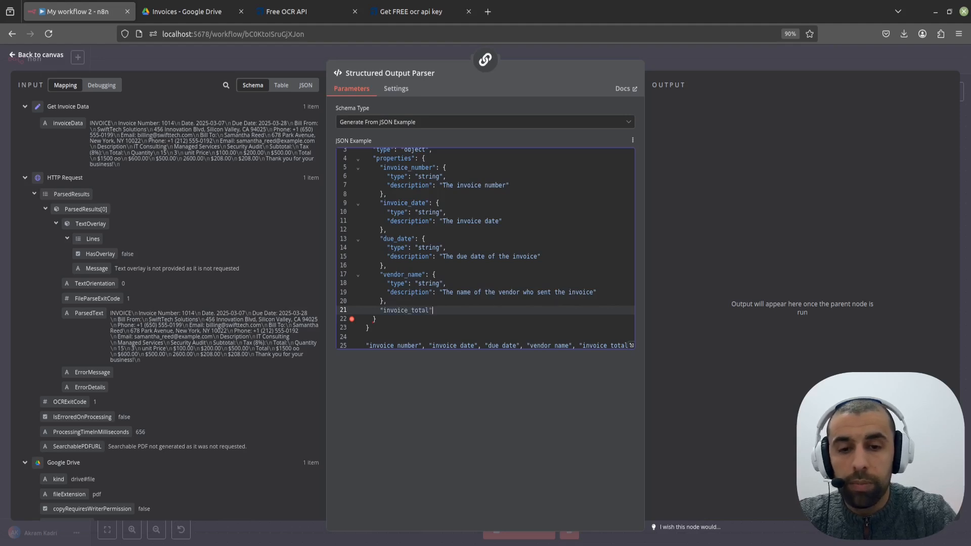
text(:)
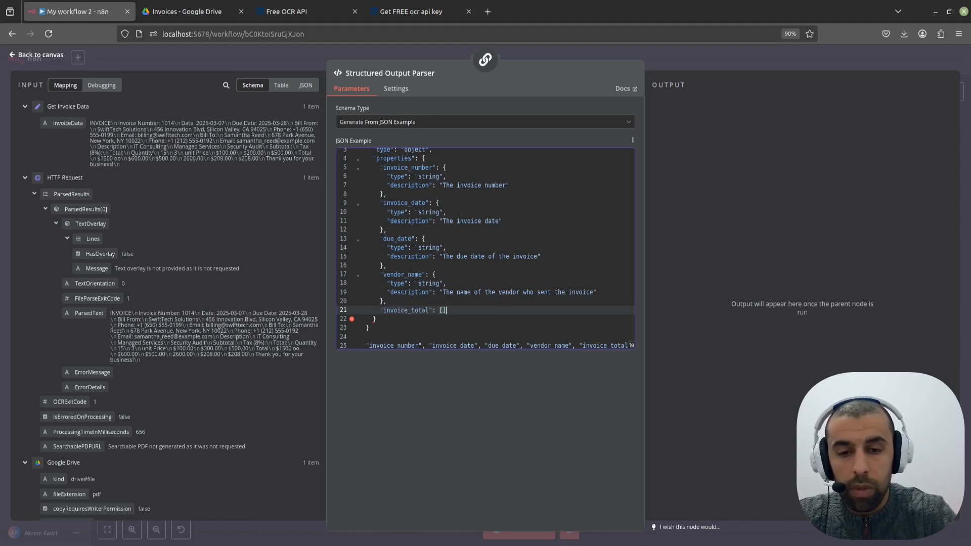
text( {})
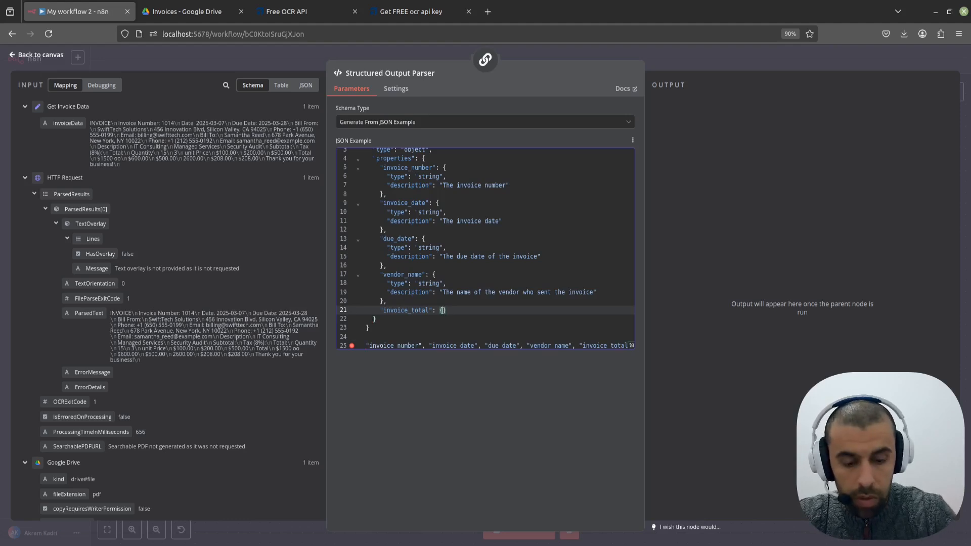
key(Return)
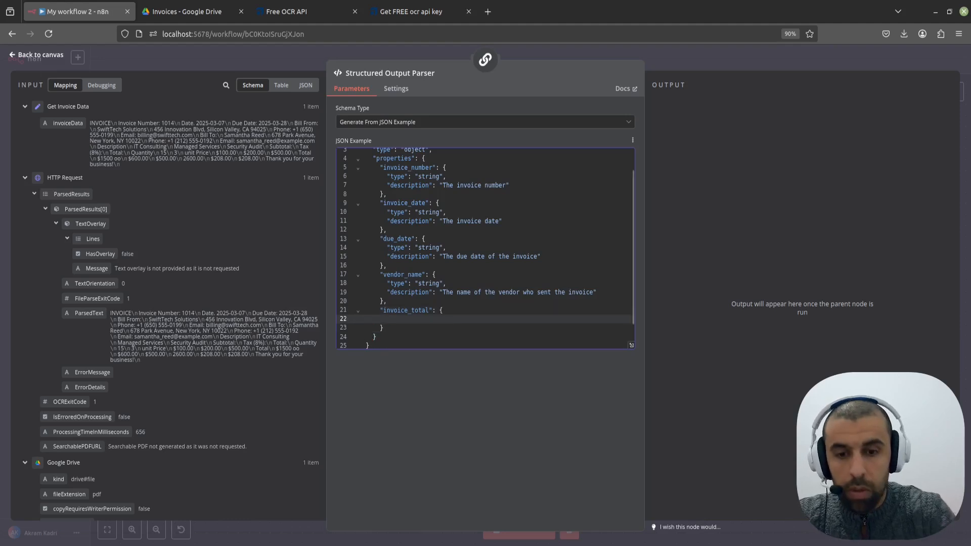
text("type")
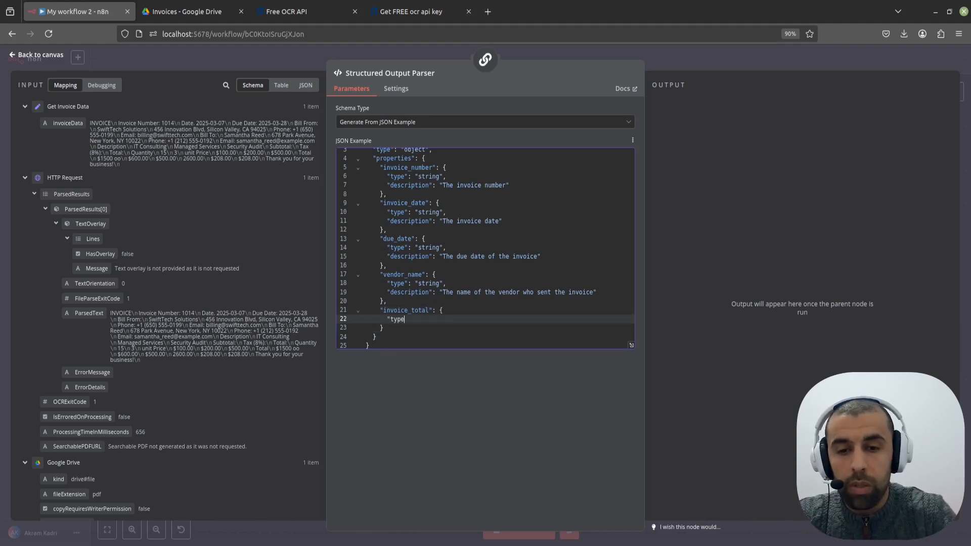
text(: )
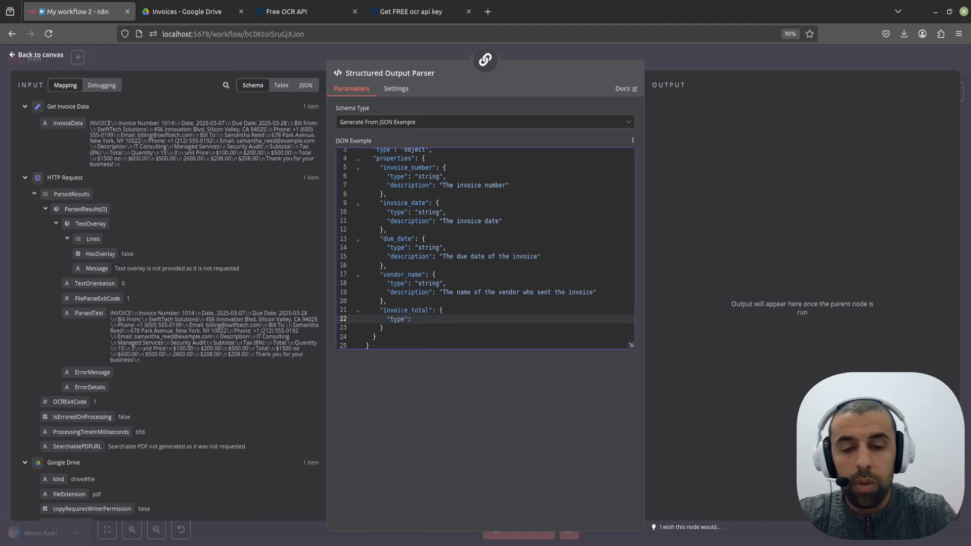
text("num)
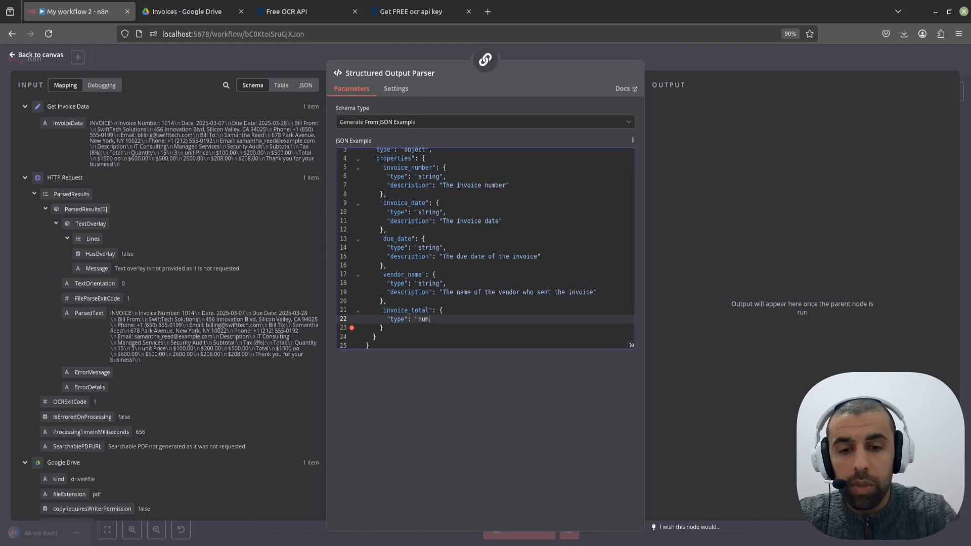
text(be)
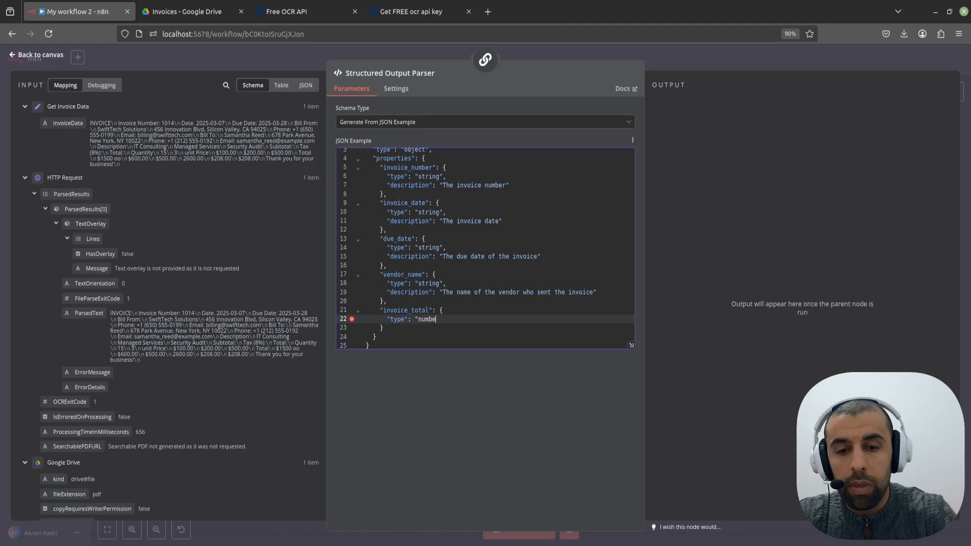
text(r",)
key(Return)
Give "invoice_total" the description "The total dollar amount of the invoice".
text("description)
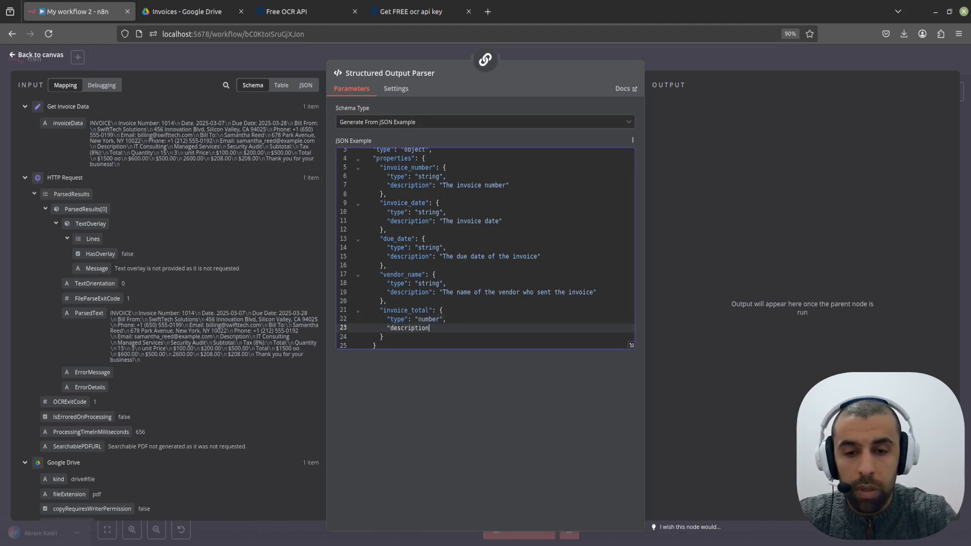
text(")
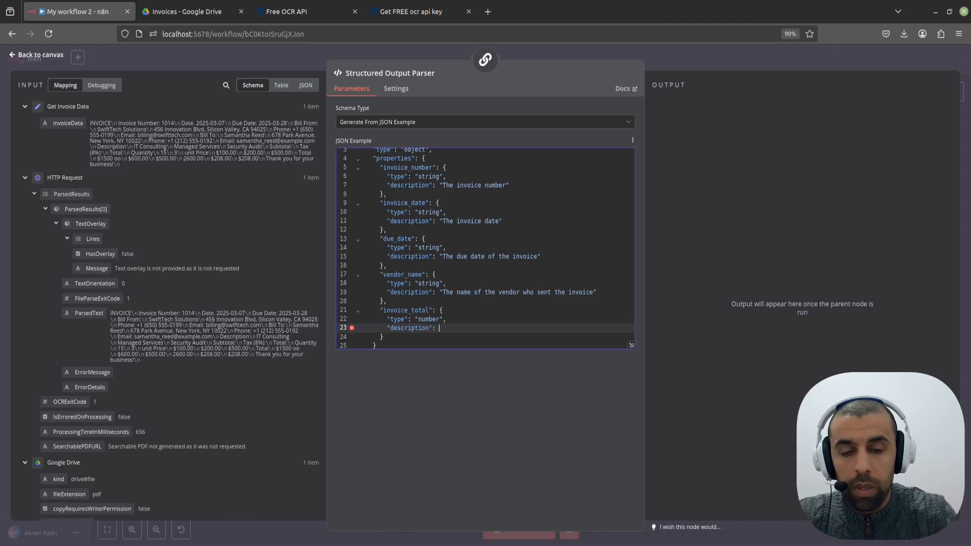
text(: "The tot)
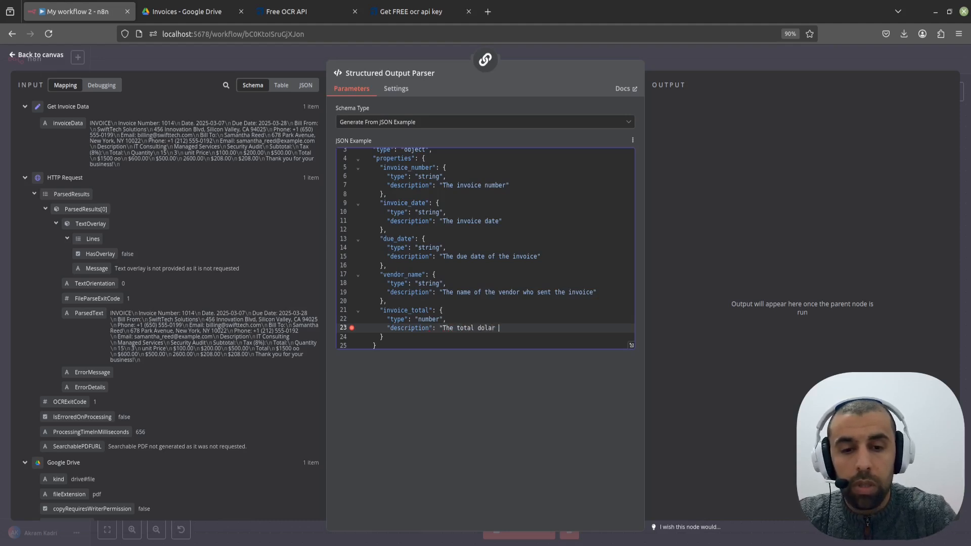
text(al dollar amount of the invoice")
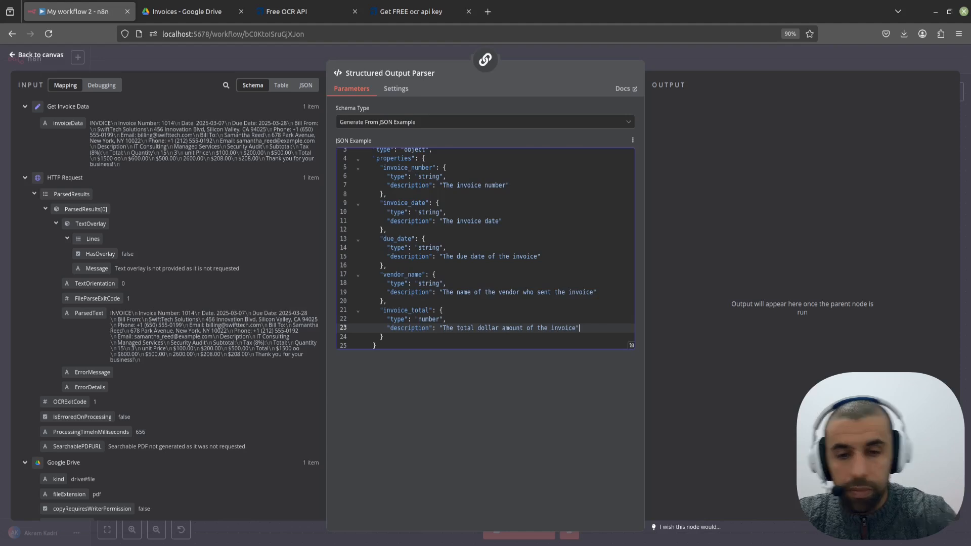
Cut the line of quoted field names from below the JSON object and remove the blank line left behind.
scroll(464, 288, down, 2)
scroll(465, 288, up, 2)
scroll(465, 287, down, 2)
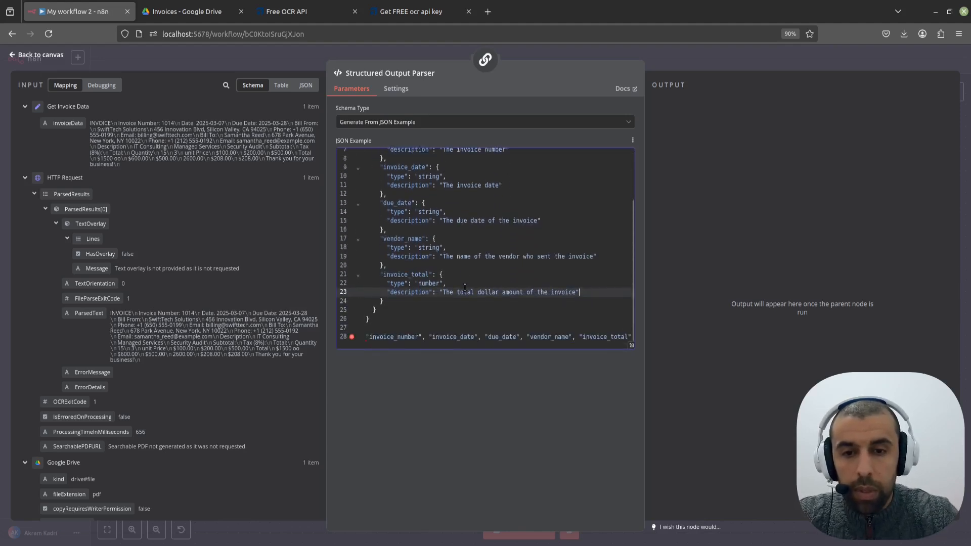
scroll(510, 336, up, 2)
scroll(501, 329, down, 2)
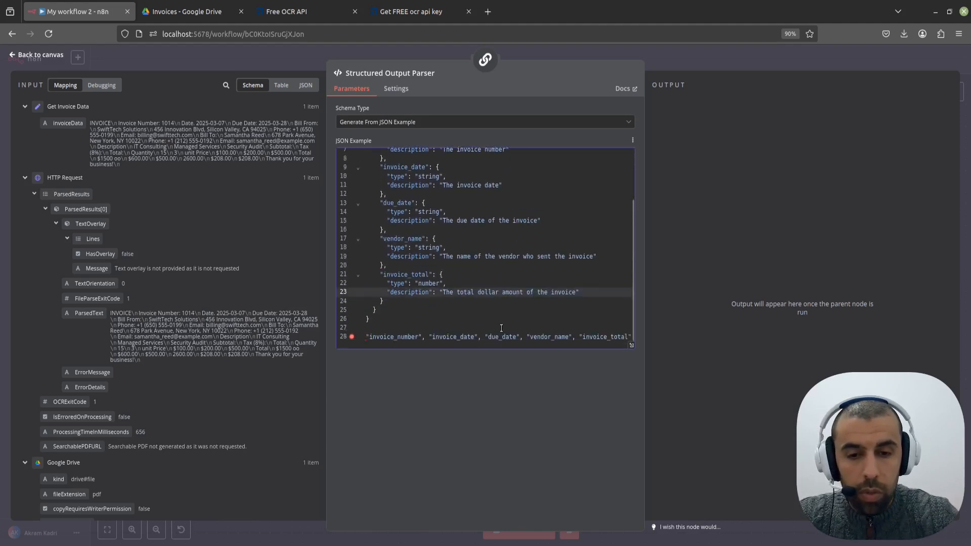
triple_click(498, 338)
right_click(498, 338)
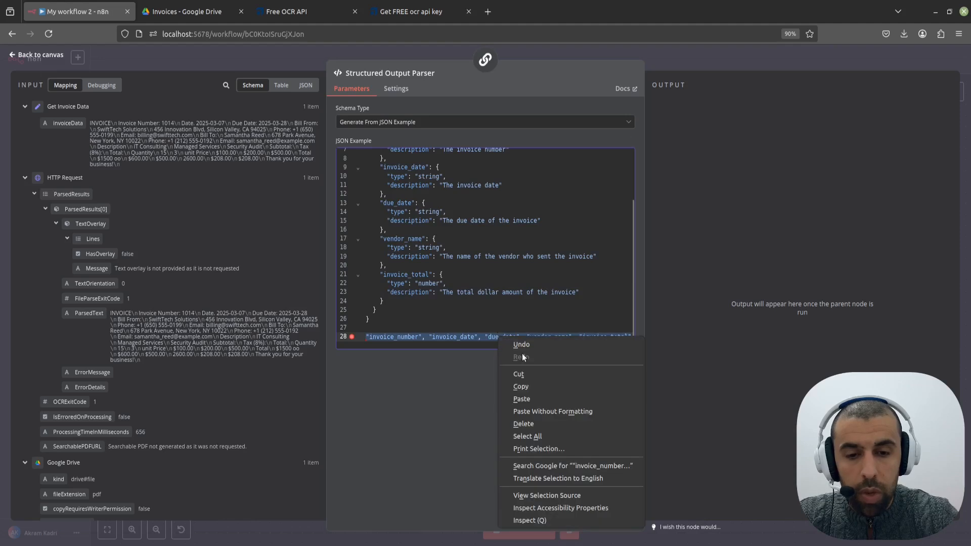
click(527, 374)
key(BackSpace)
key(BackSpace)
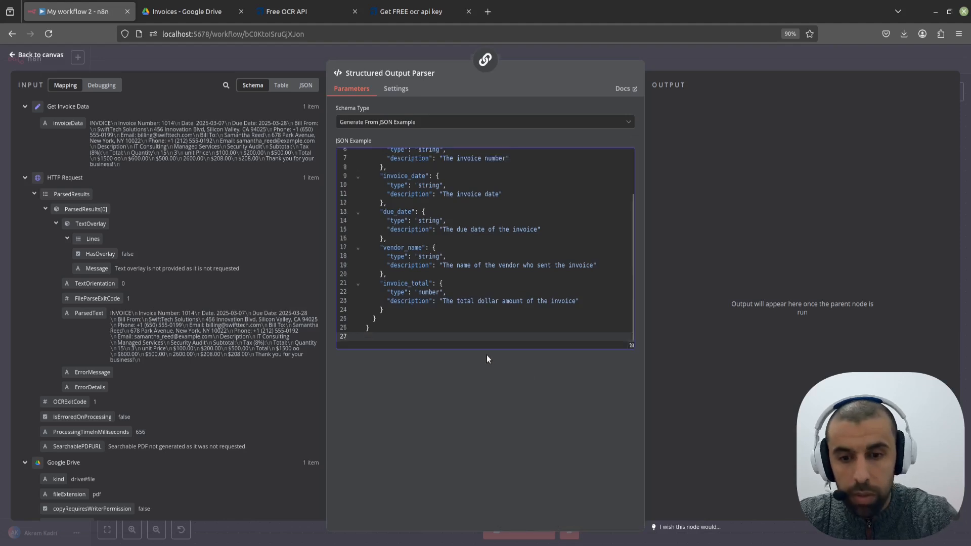
Fold "properties", add a "required" array after it with "invoice_number", "invoice_date", "due_date", "vendor_name" and "invoice_total", and return to the canvas.
scroll(480, 298, up, 2)
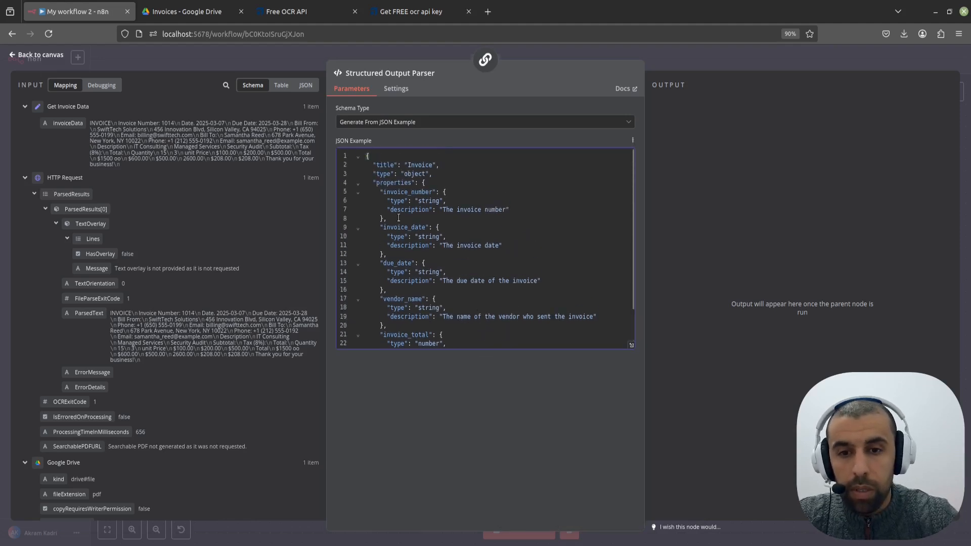
click(358, 185)
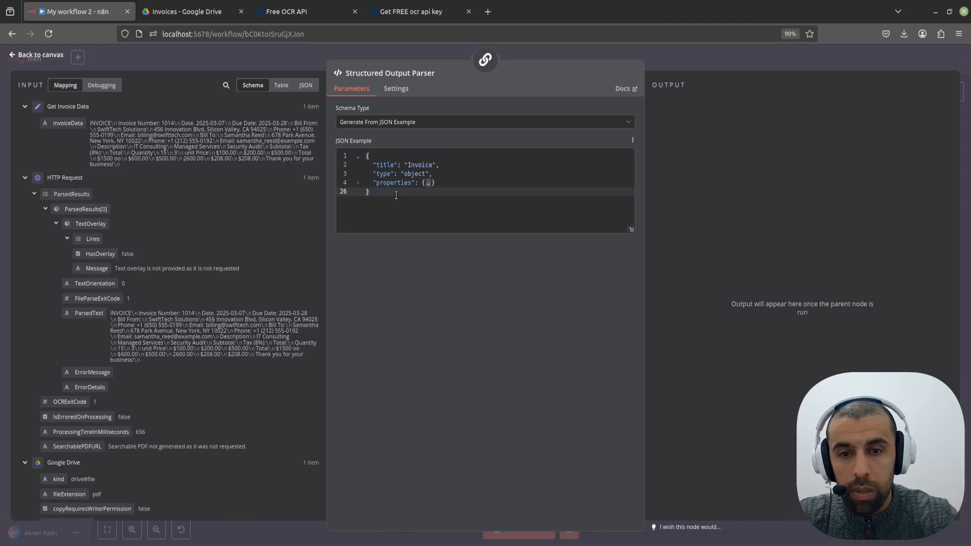
click(447, 184)
key(Return)
text("re)
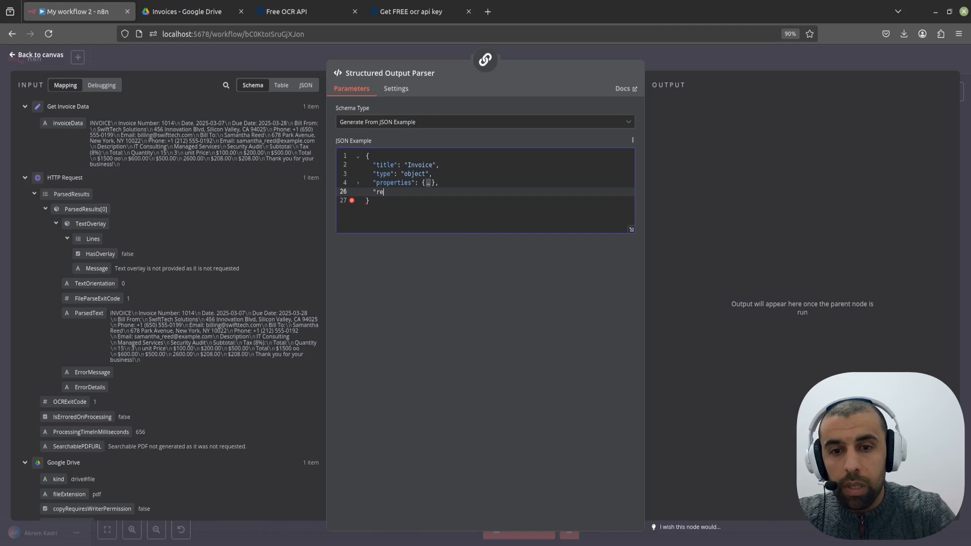
text(quired": [)
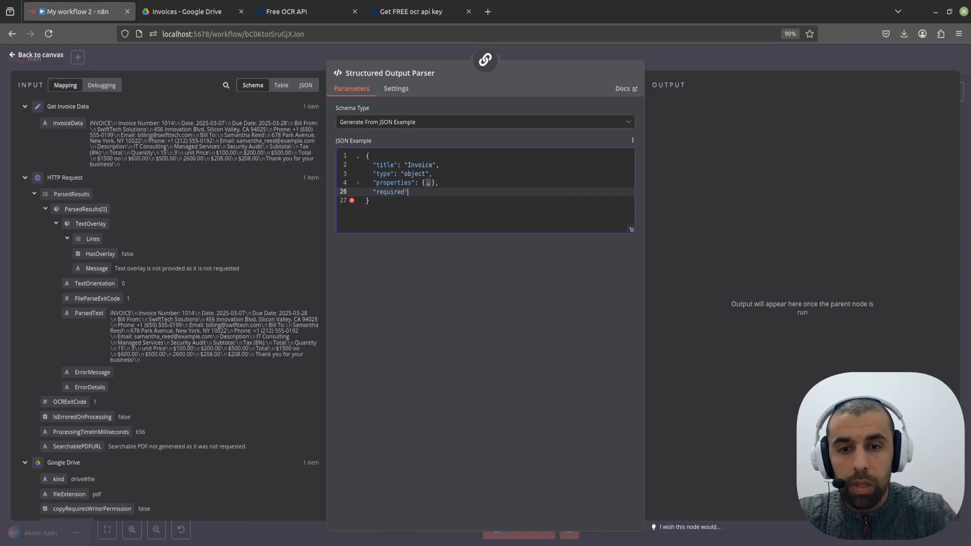
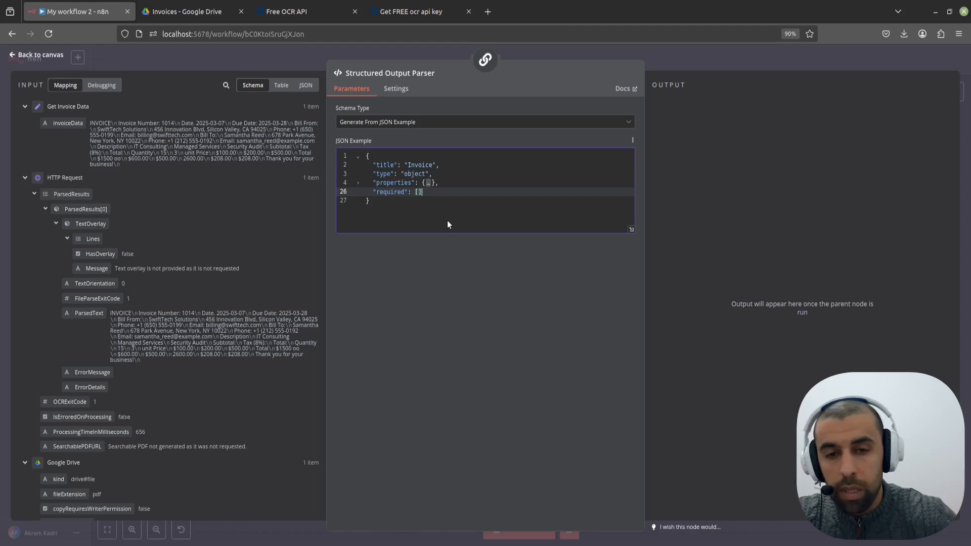
text("invoice_number", "invoice_date", "due_date", "vendor_name", "invoice_total")
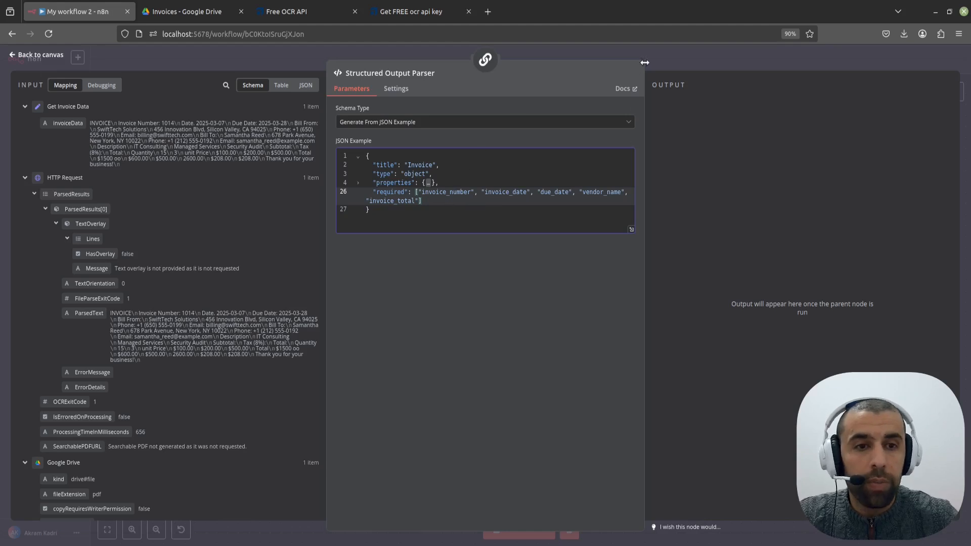
key(Escape)
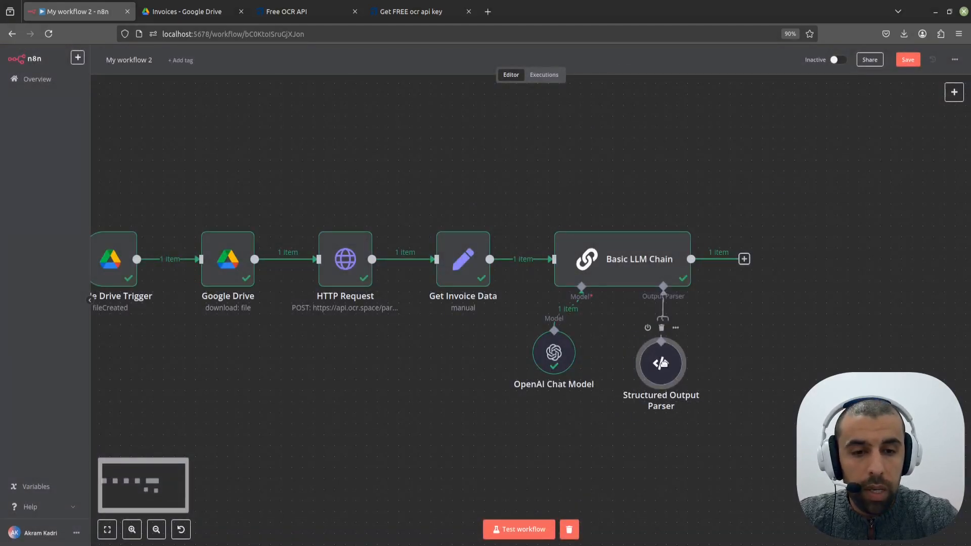
Pin the output data of the Google Drive Trigger, Google Drive, HTTP Request and Get Invoice Data nodes.
drag(412, 402, 550, 378)
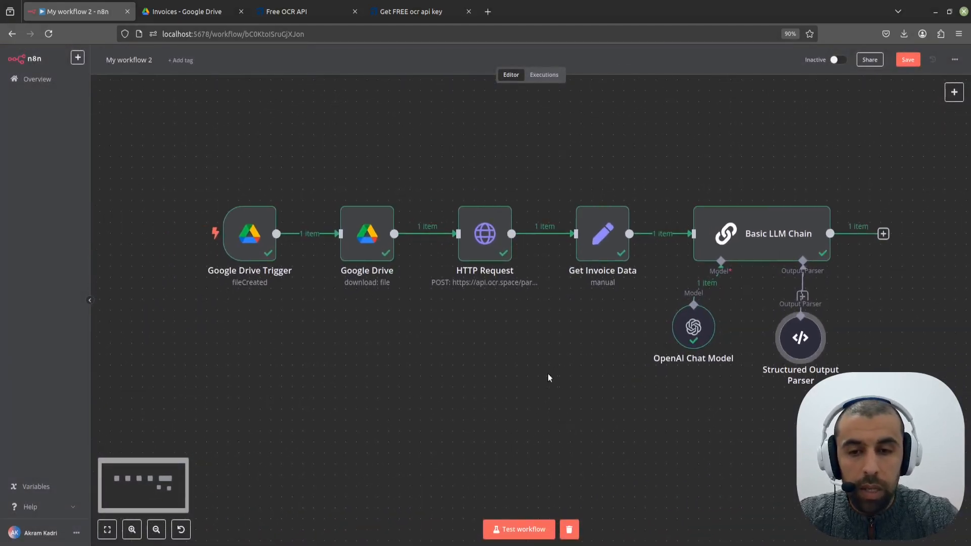
click(249, 238)
key(p)
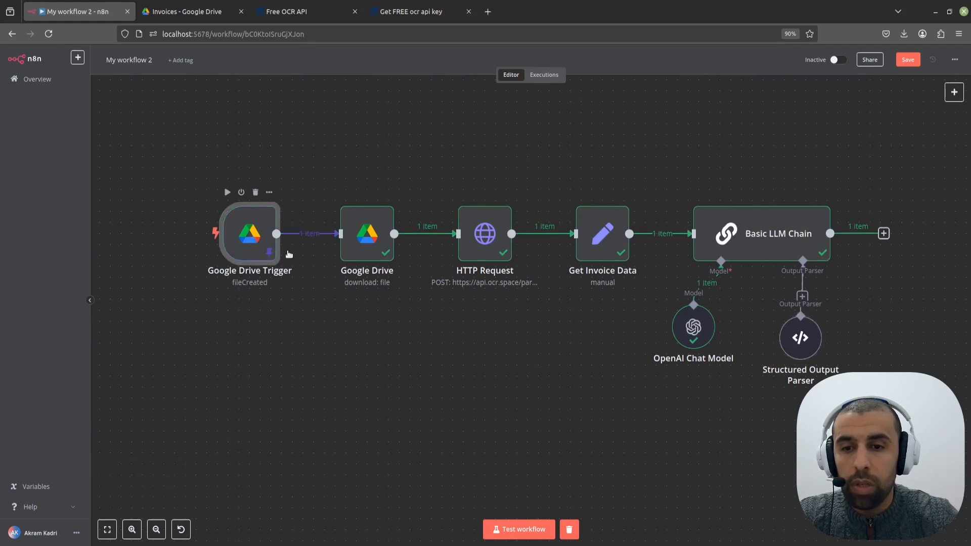
click(364, 230)
key(p)
click(473, 242)
key(p)
click(599, 238)
key(p)
drag(557, 316, 419, 331)
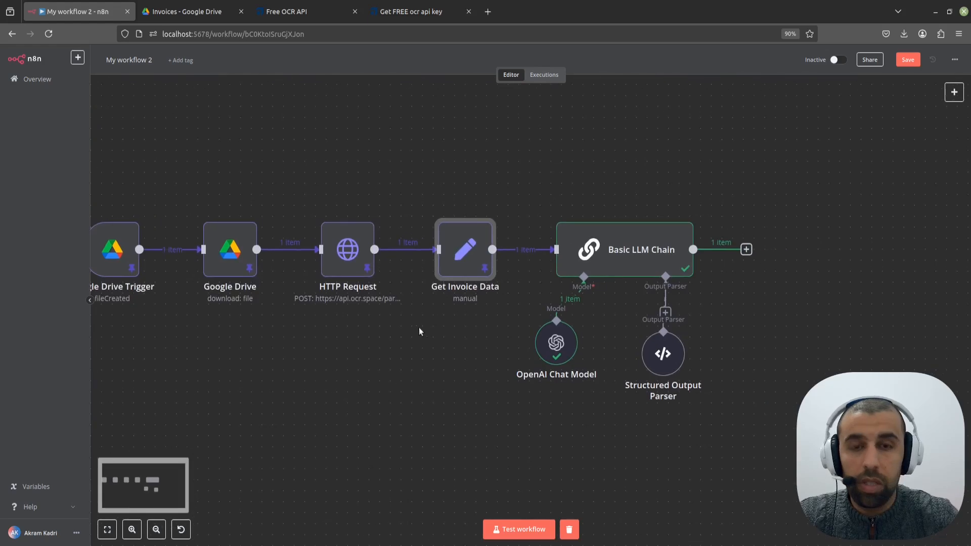
Test the workflow and examine the output logs of the Basic LLM Chain node.
right_click(360, 258)
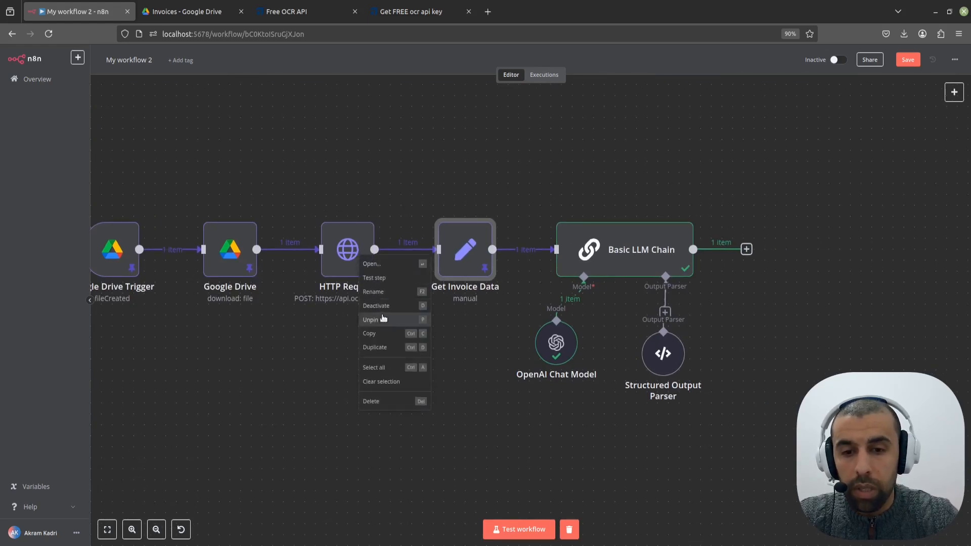
click(399, 186)
drag(485, 196, 408, 174)
click(523, 532)
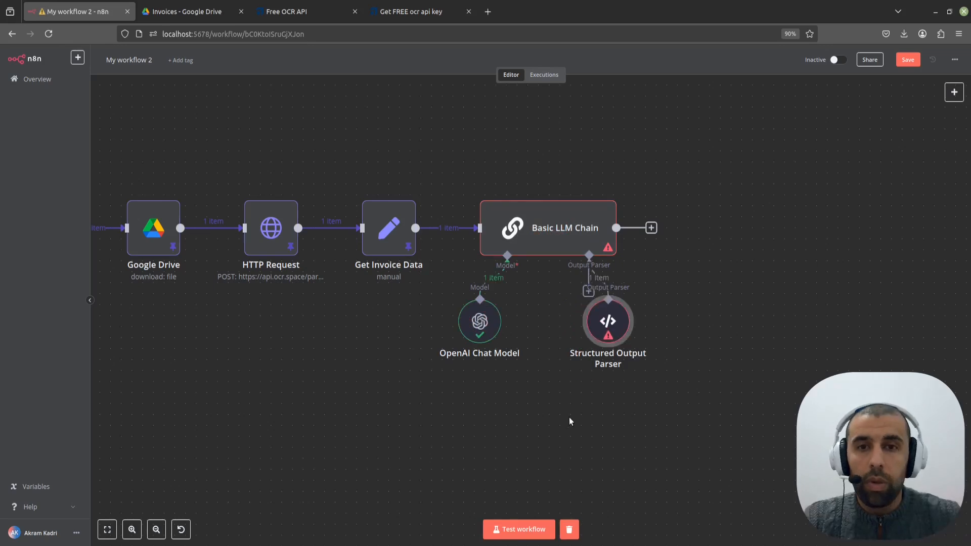
click(538, 227)
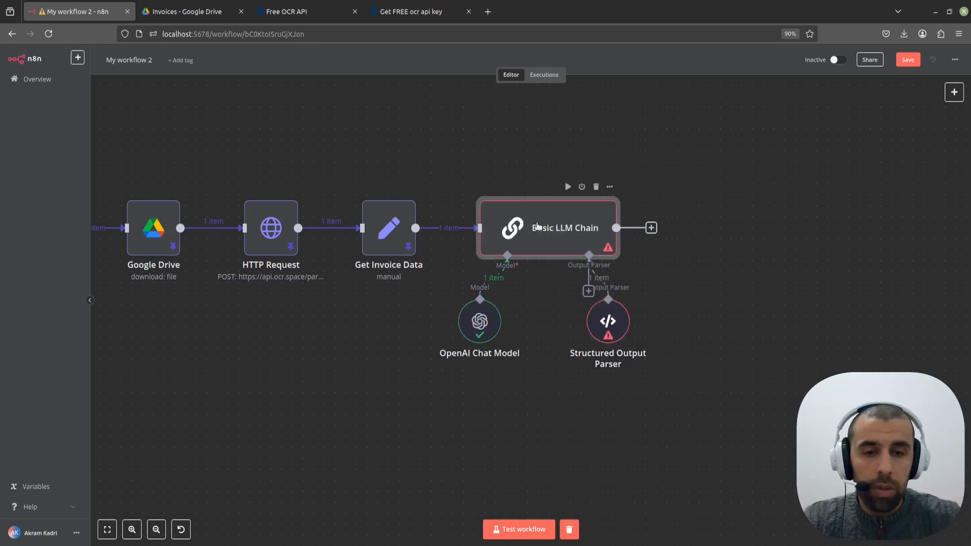
double_click(537, 227)
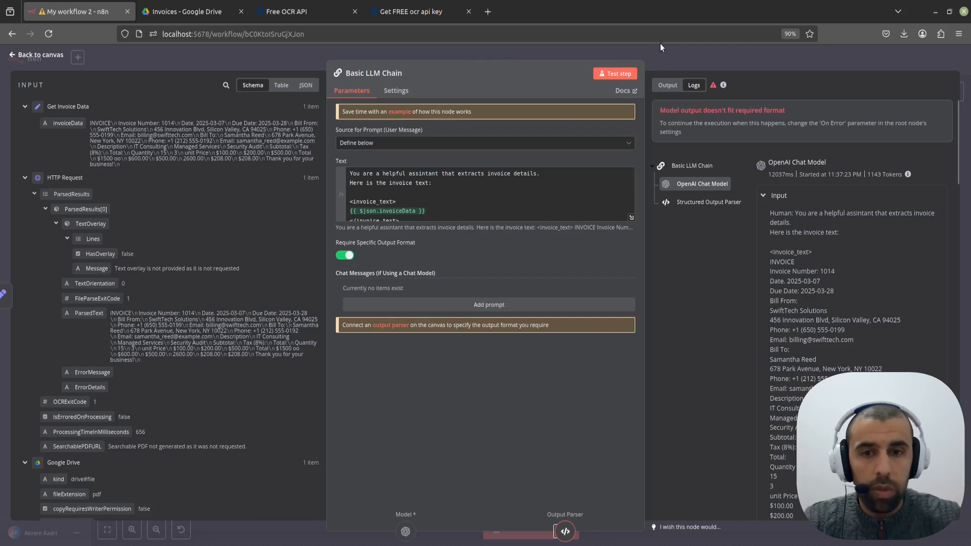
click(660, 65)
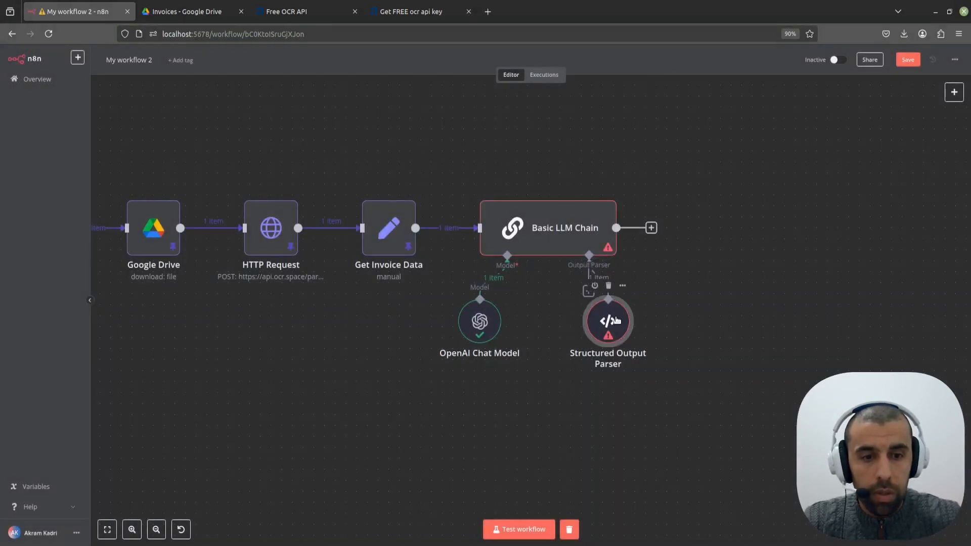
Copy the whole JSON example from the Structured Output Parser node.
double_click(616, 319)
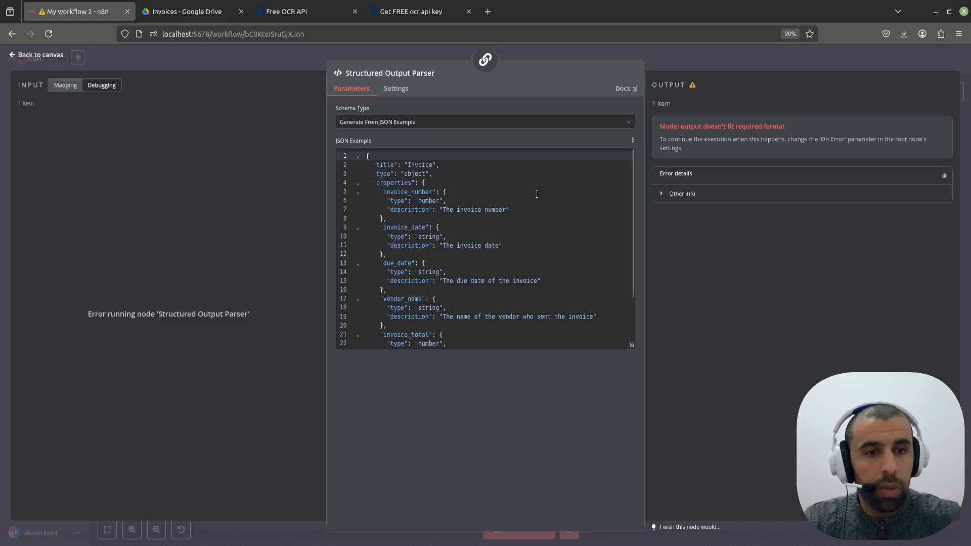
scroll(423, 166, down, 1)
scroll(422, 167, up, 1)
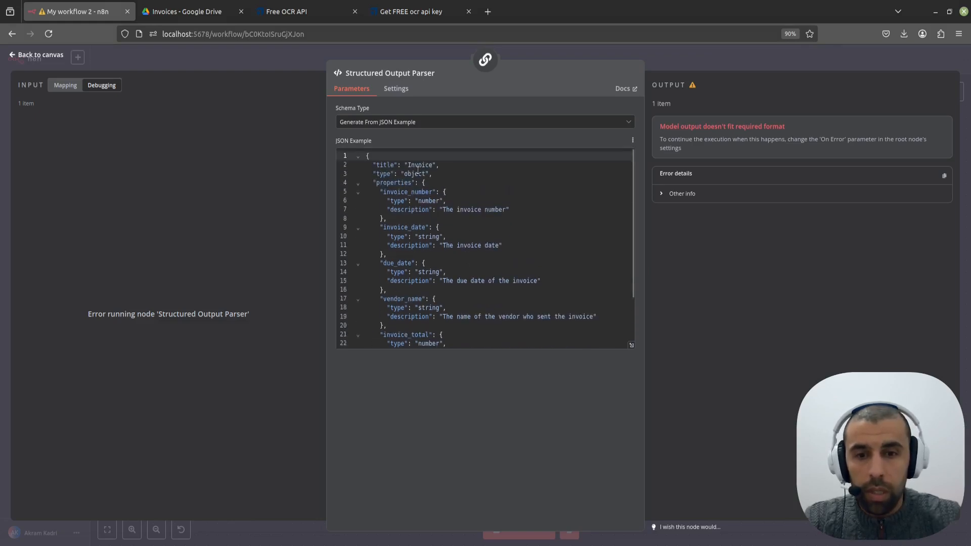
click(400, 125)
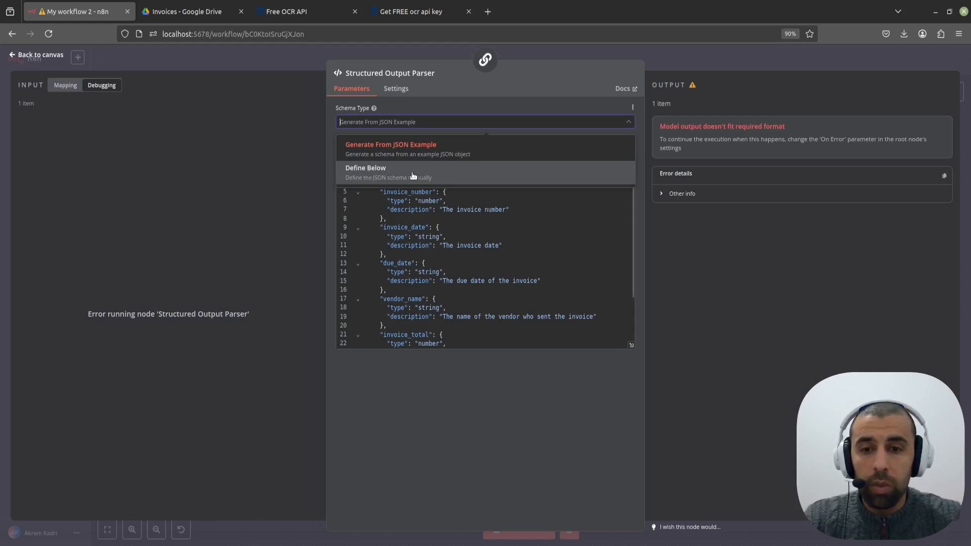
click(432, 122)
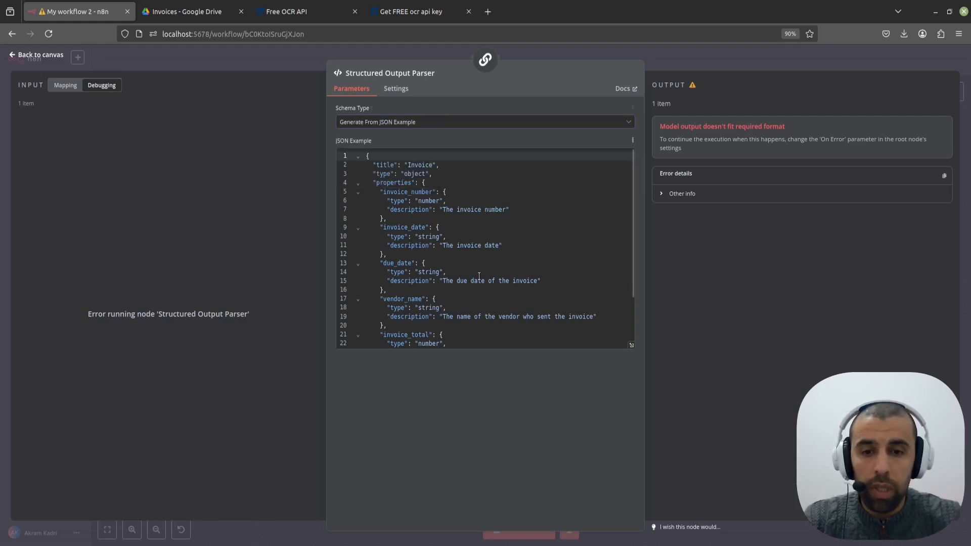
scroll(385, 278, down, 3)
click(380, 335)
key(ctrl+a)
scroll(389, 228, up, 5)
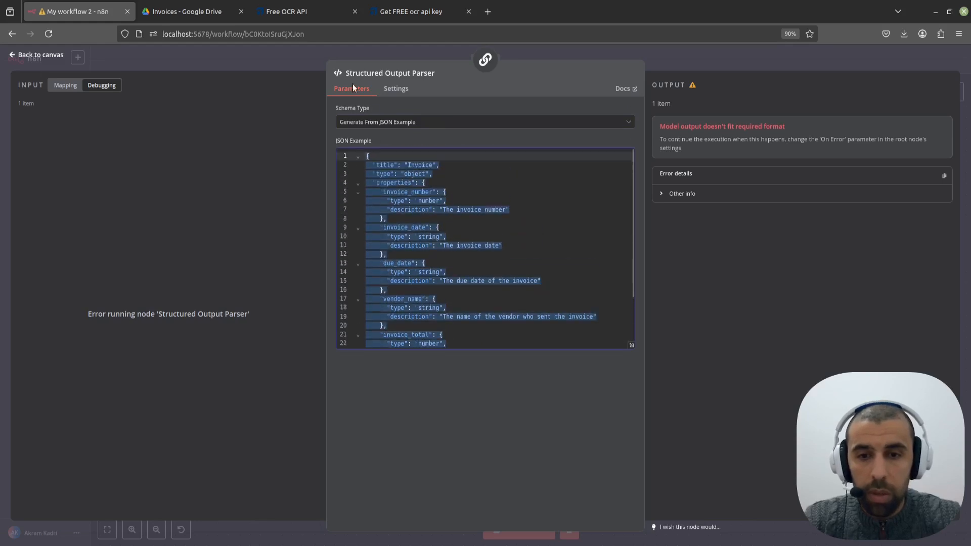
right_click(392, 193)
click(430, 241)
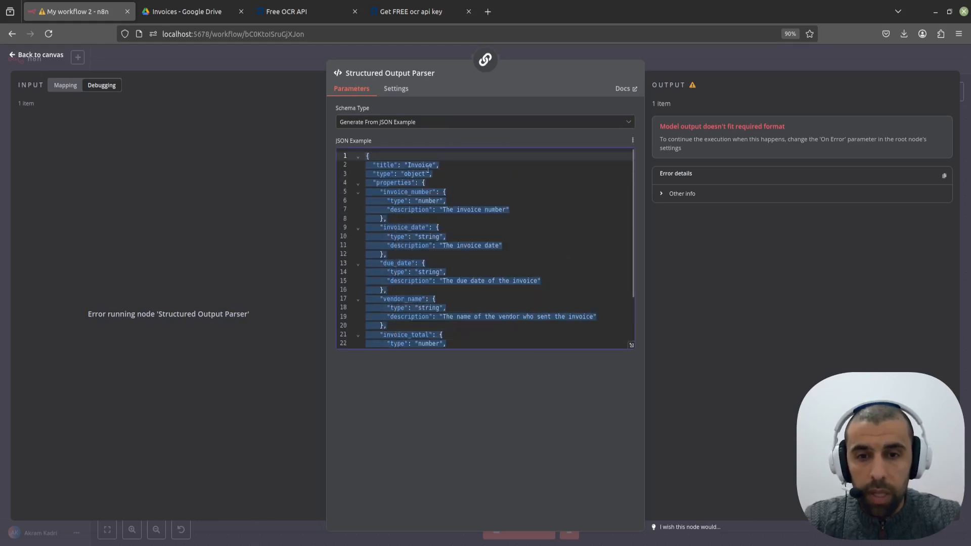
Set the parser's schema type to Define Below and replace the default input schema with the copied invoice JSON.
click(423, 123)
click(378, 176)
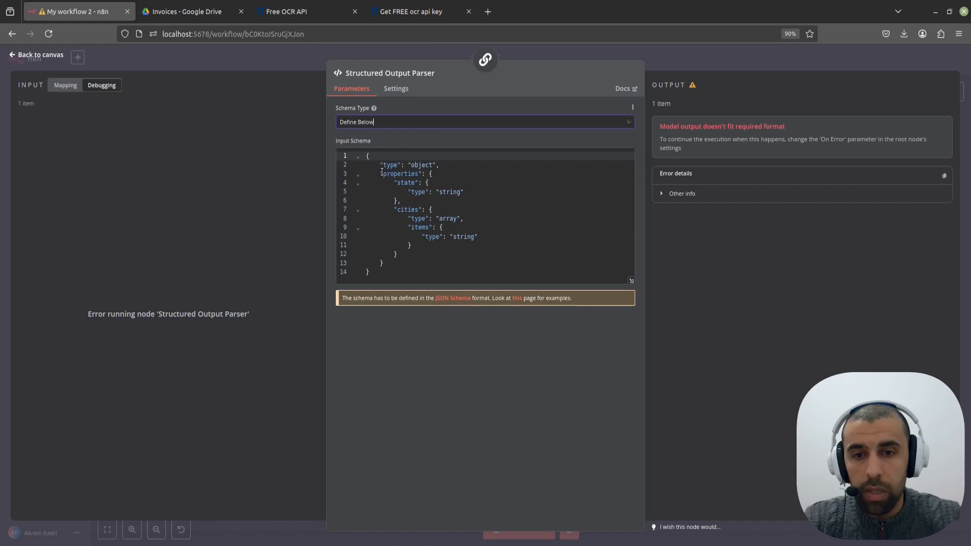
key(ctrl+a)
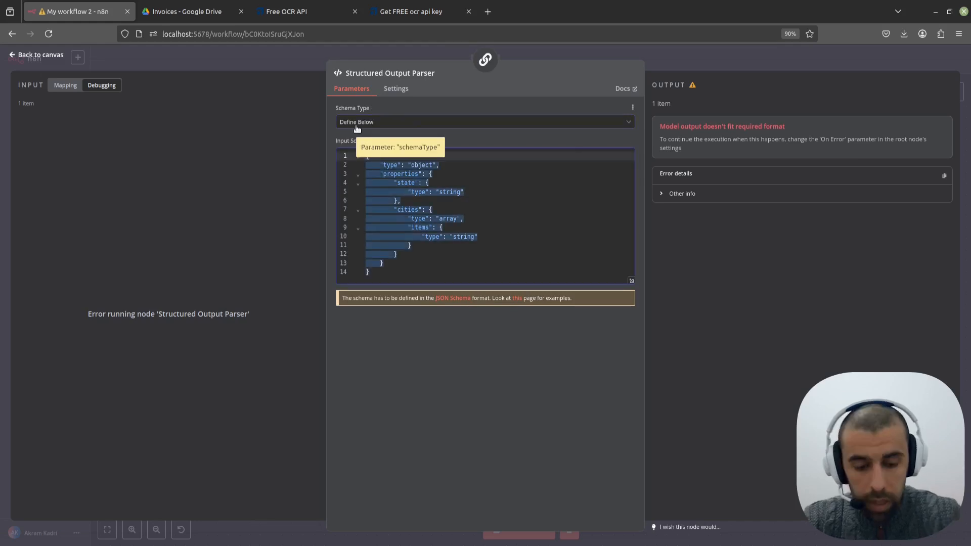
key(BackSpace)
key(ctrl+v)
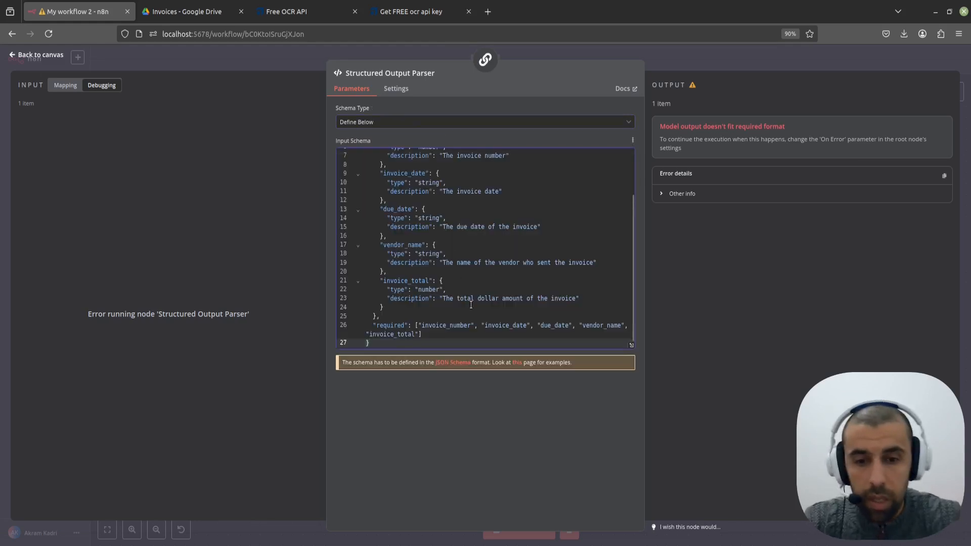
scroll(471, 305, up, 2)
Run the workflow test again from the canvas and examine the Basic LLM Chain's structured output.
click(521, 52)
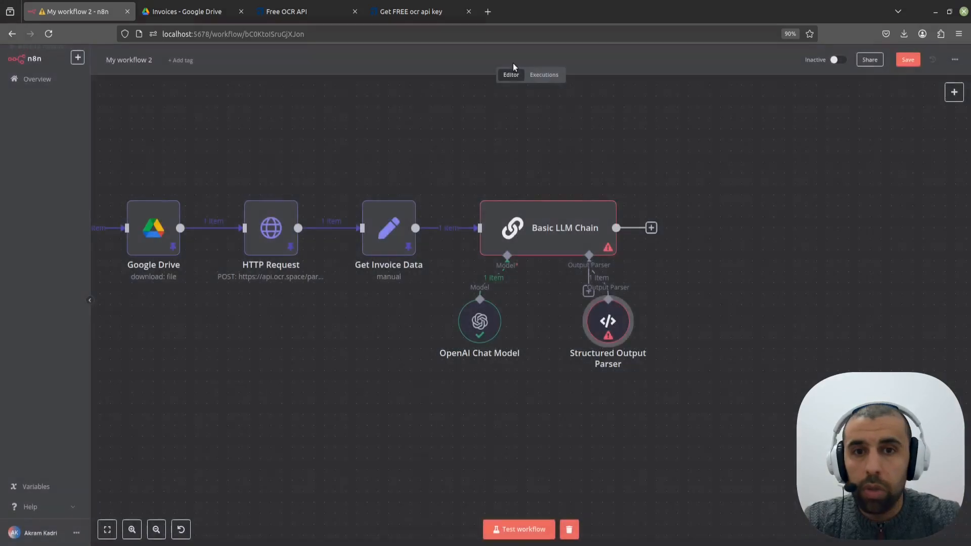
click(522, 529)
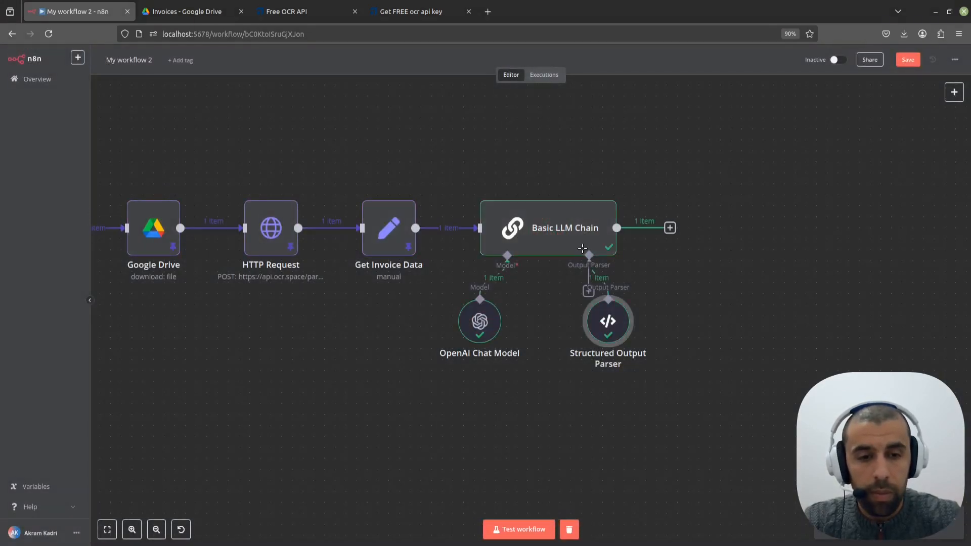
double_click(582, 232)
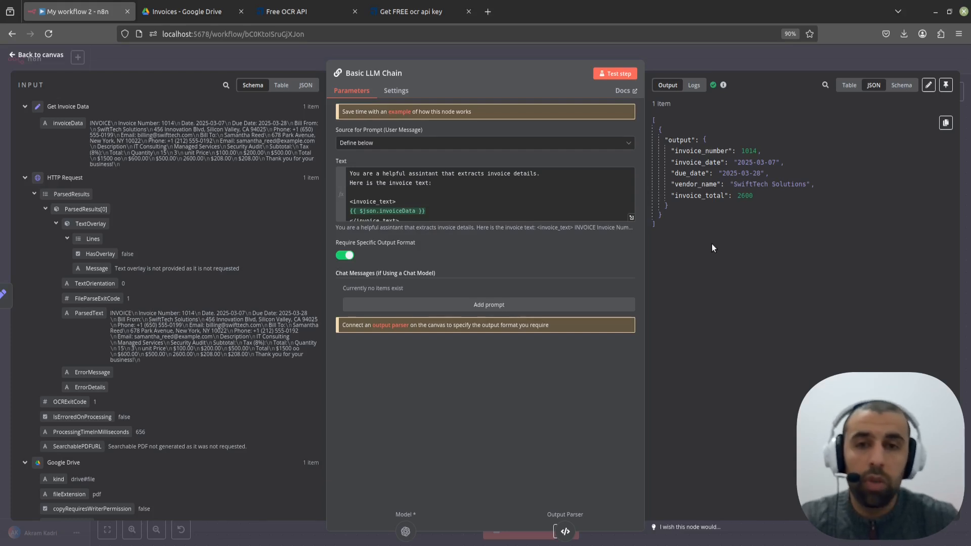
click(685, 64)
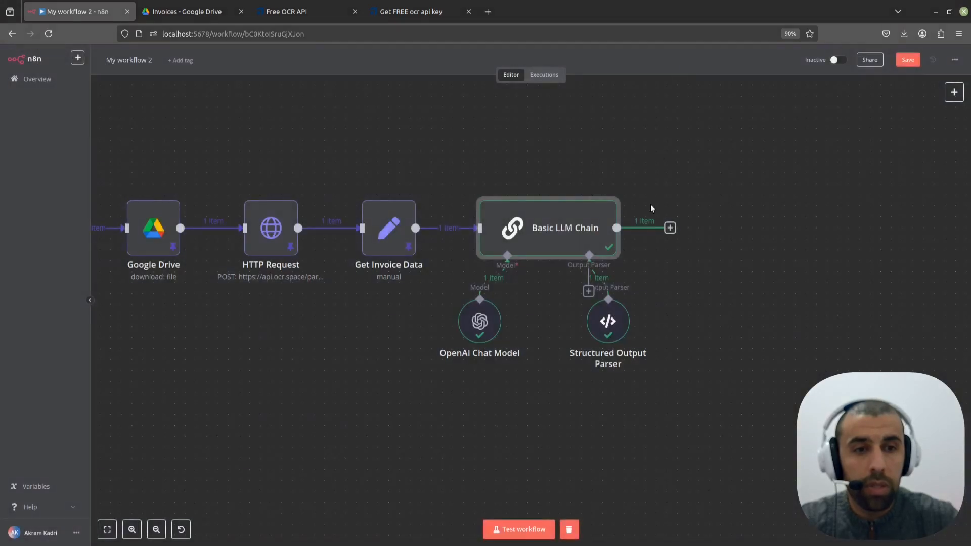
Add an Airtable node with the "Create a record" action after the Basic LLM Chain.
click(670, 227)
text(air)
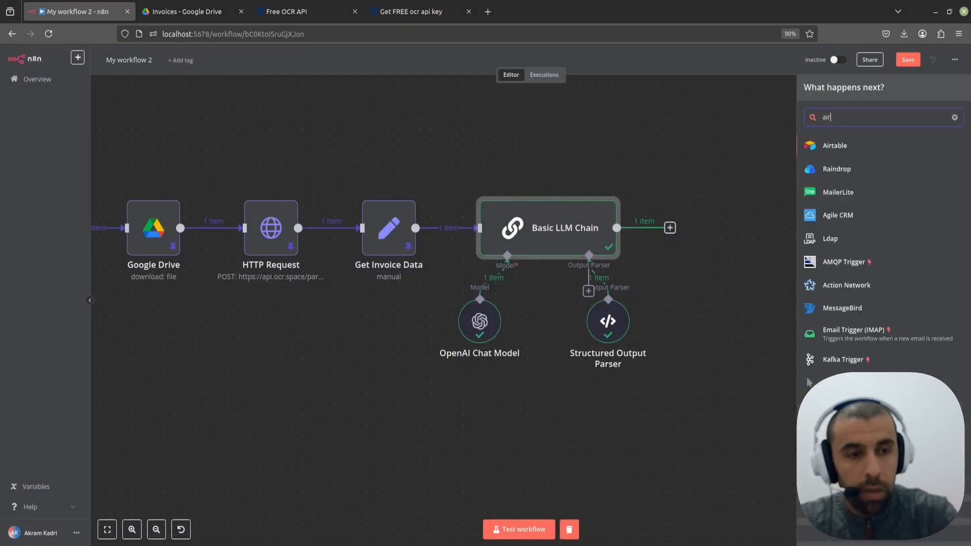
click(847, 151)
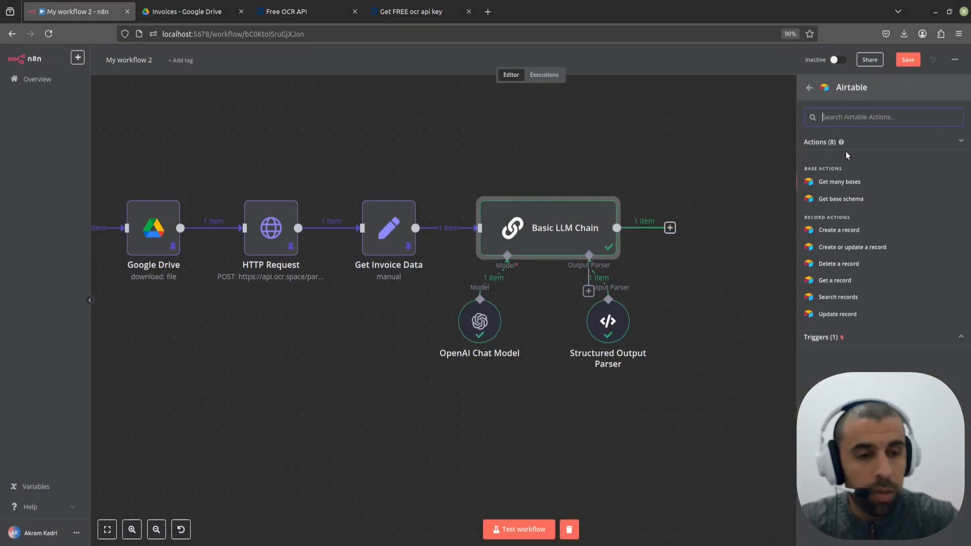
click(839, 230)
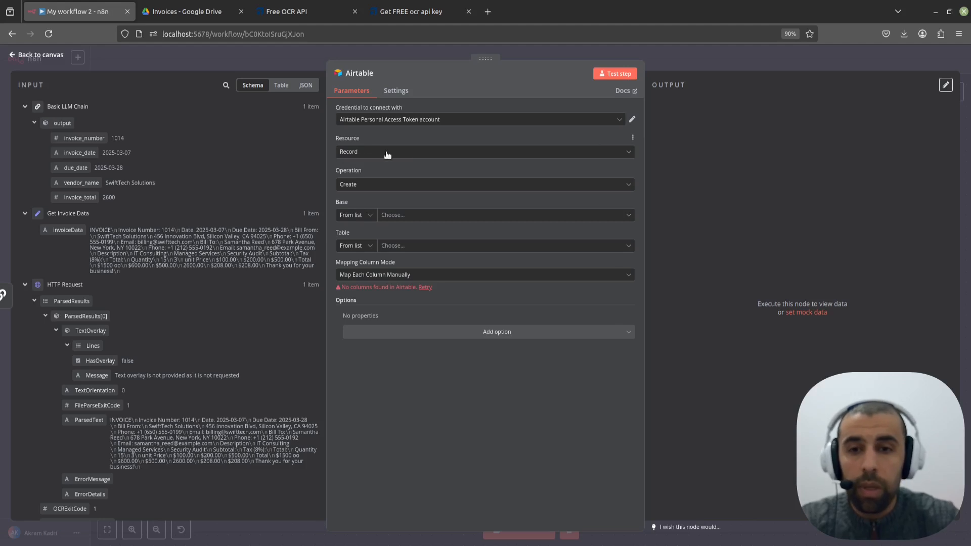
Keep the Airtable node on Record and Create, and choose the base Default and the table Invoices.
click(368, 154)
click(379, 190)
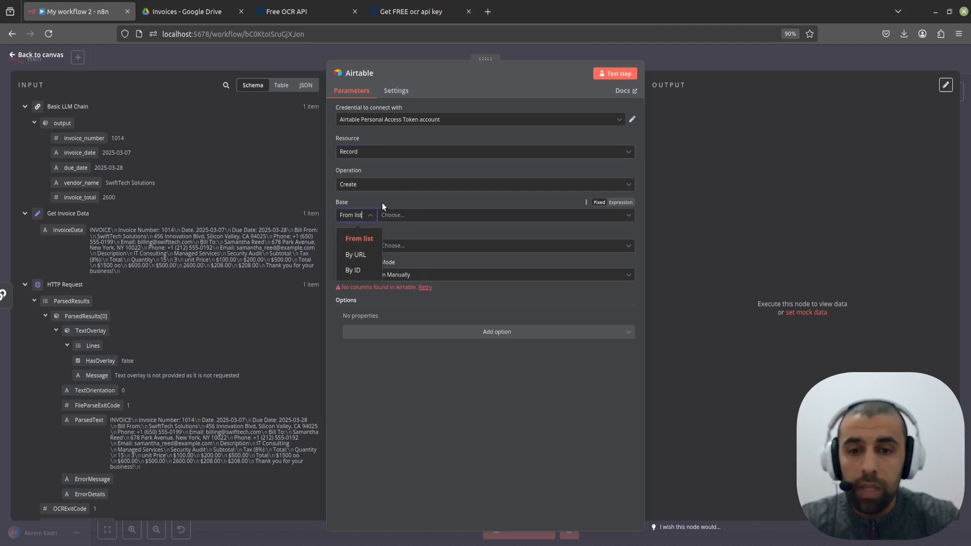
click(387, 198)
mouse_move(407, 545)
click(420, 516)
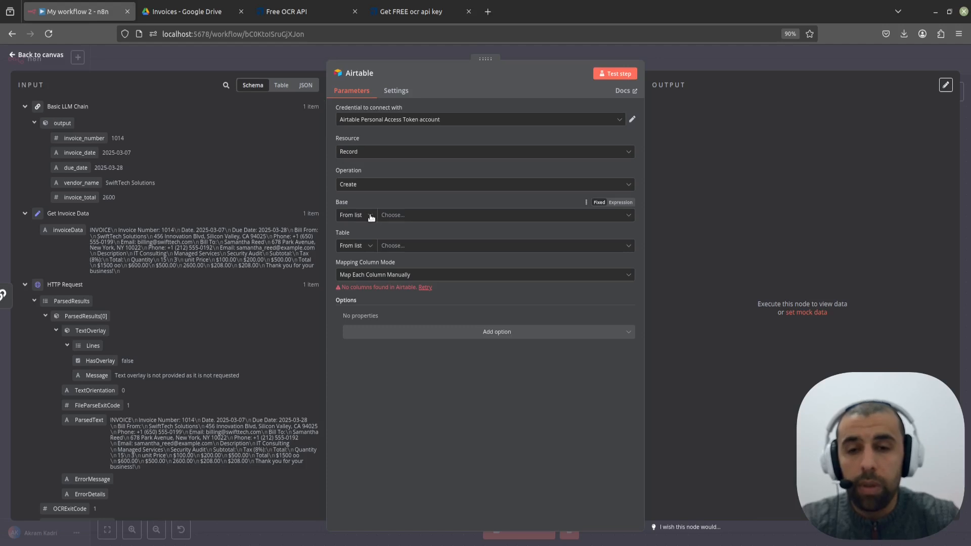
click(371, 218)
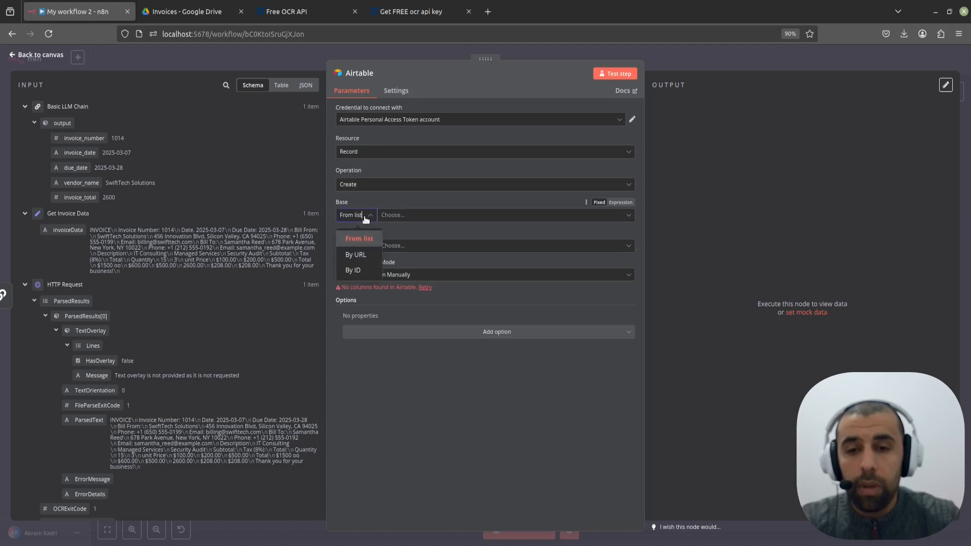
click(405, 216)
click(401, 237)
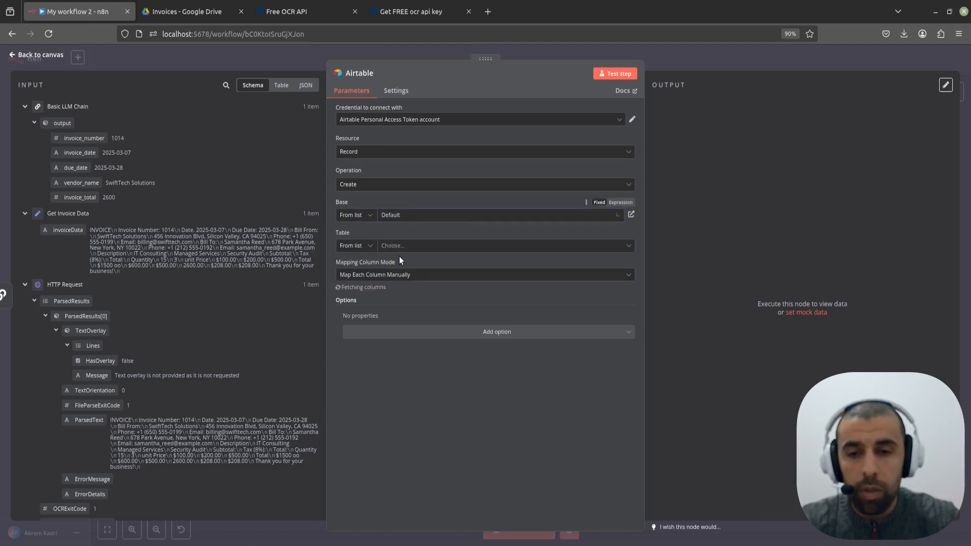
click(399, 246)
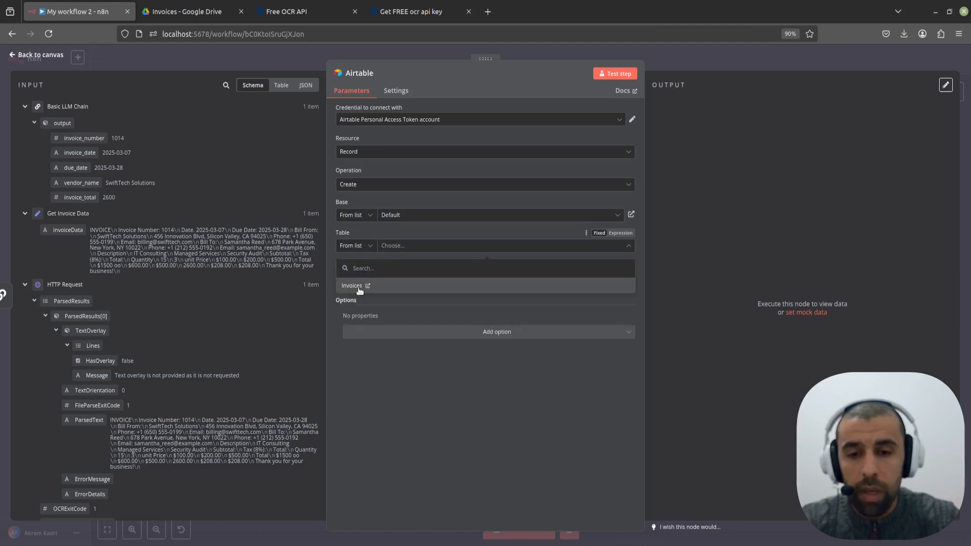
click(357, 287)
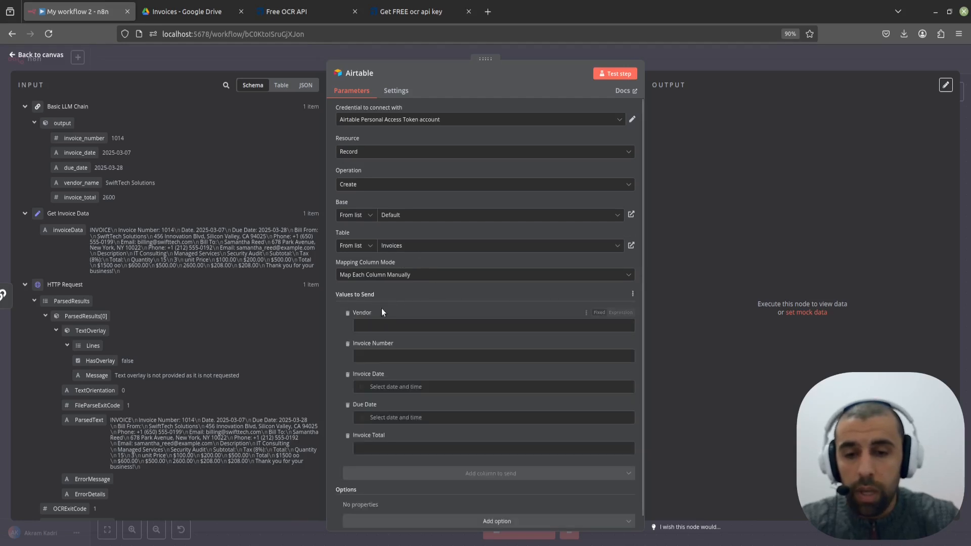
Review the columns to send, switch to the Invoices table in Airtable and check the Vendor field's type.
scroll(439, 304, down, 1)
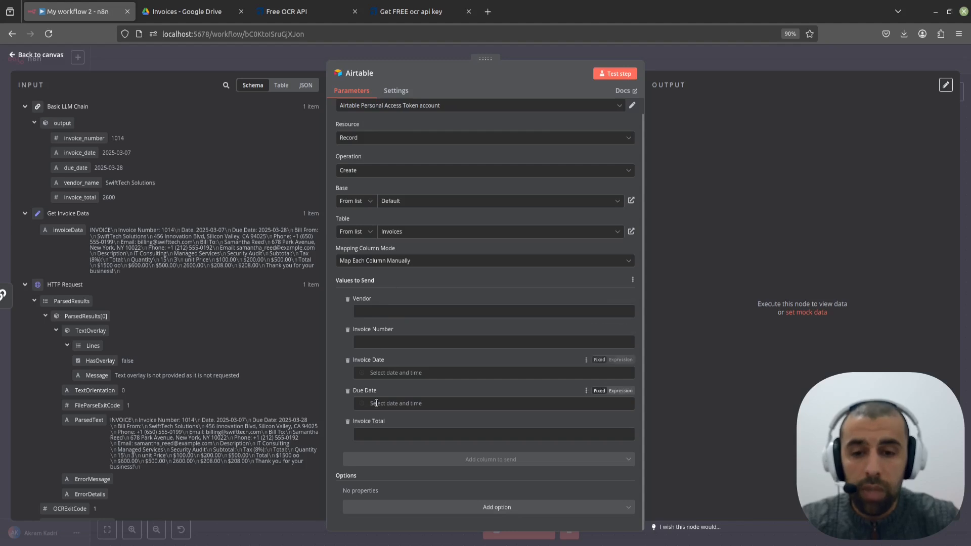
key(alt+Tab)
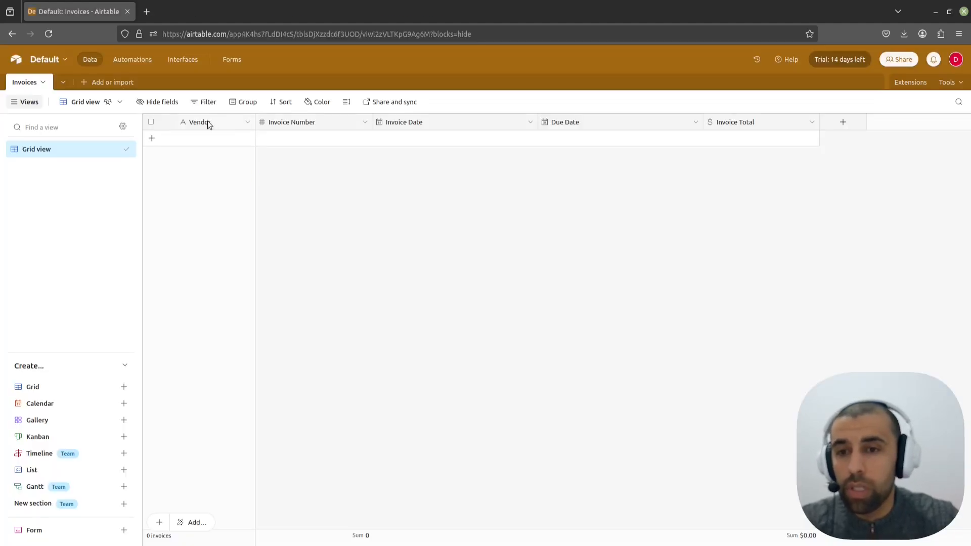
click(247, 124)
click(228, 147)
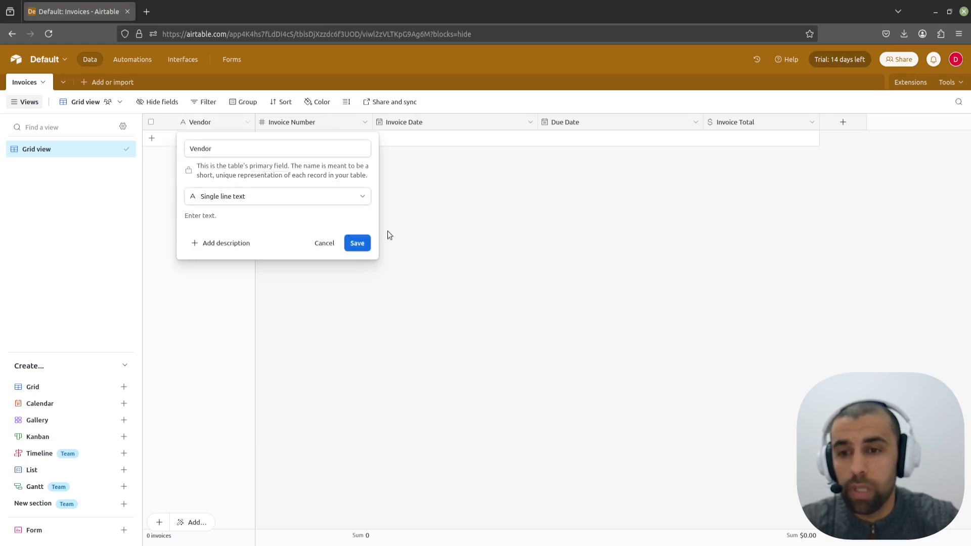
click(411, 229)
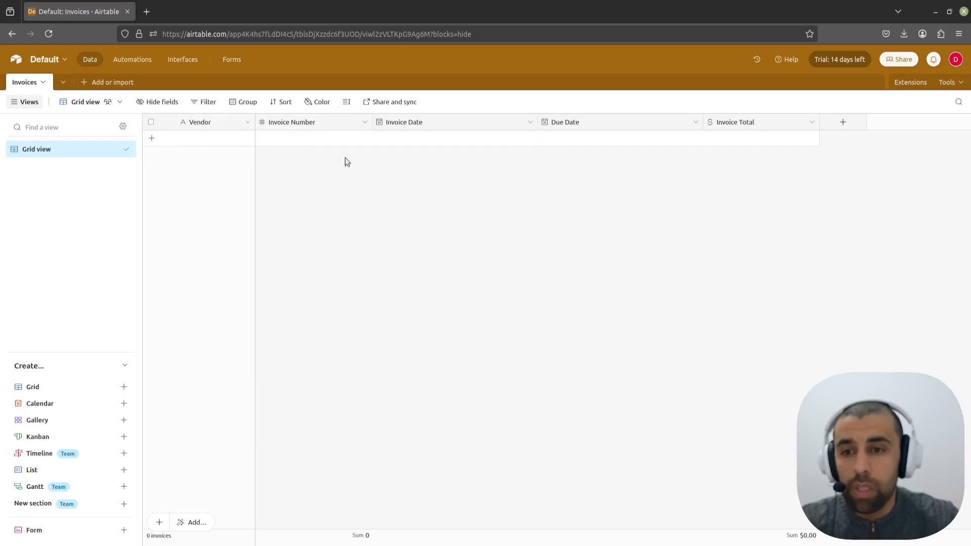
Check the field types and formats of the Invoice Number and Invoice Date columns.
click(364, 123)
click(337, 151)
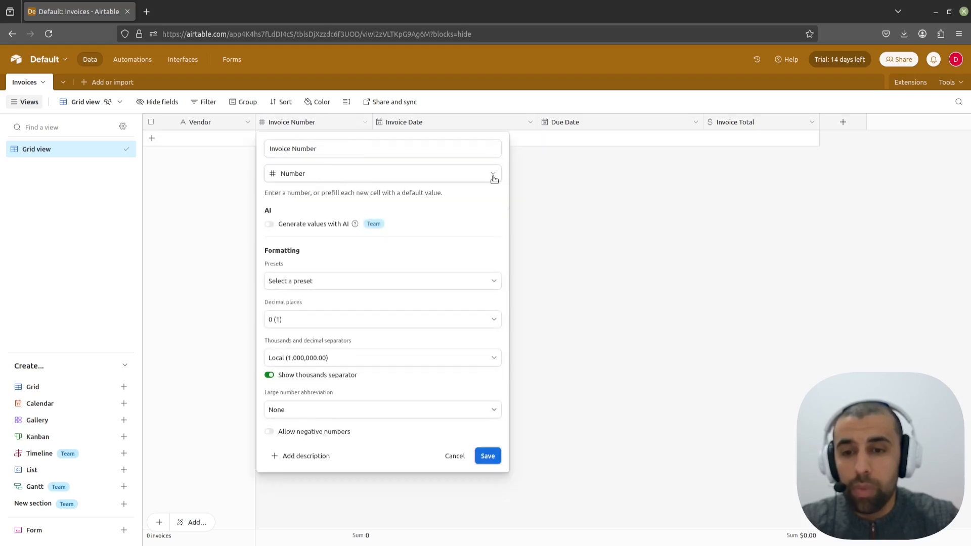
click(516, 183)
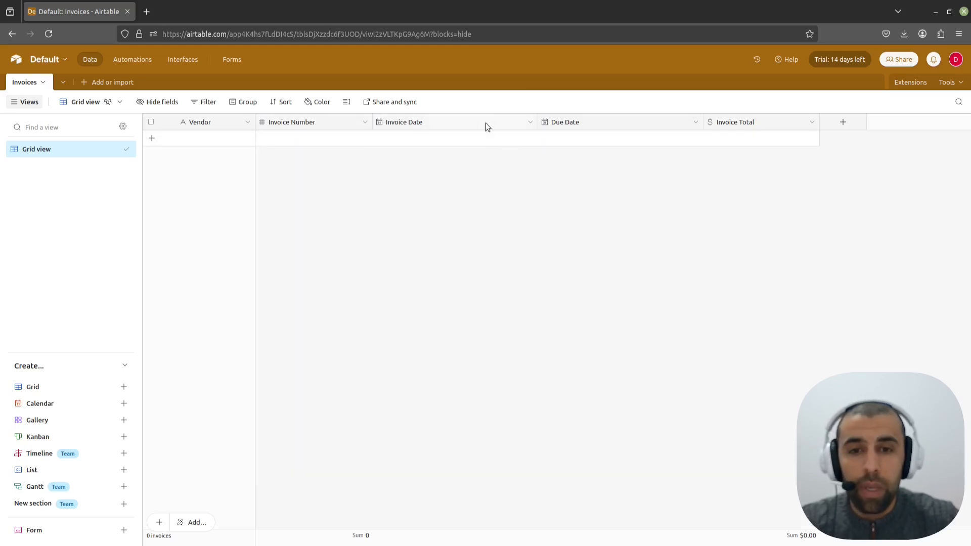
click(529, 122)
click(486, 150)
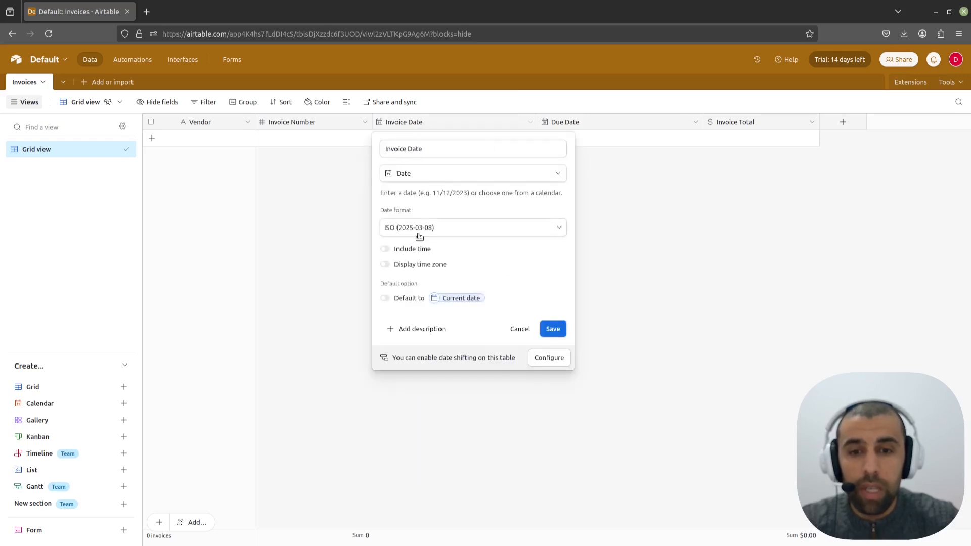
click(441, 174)
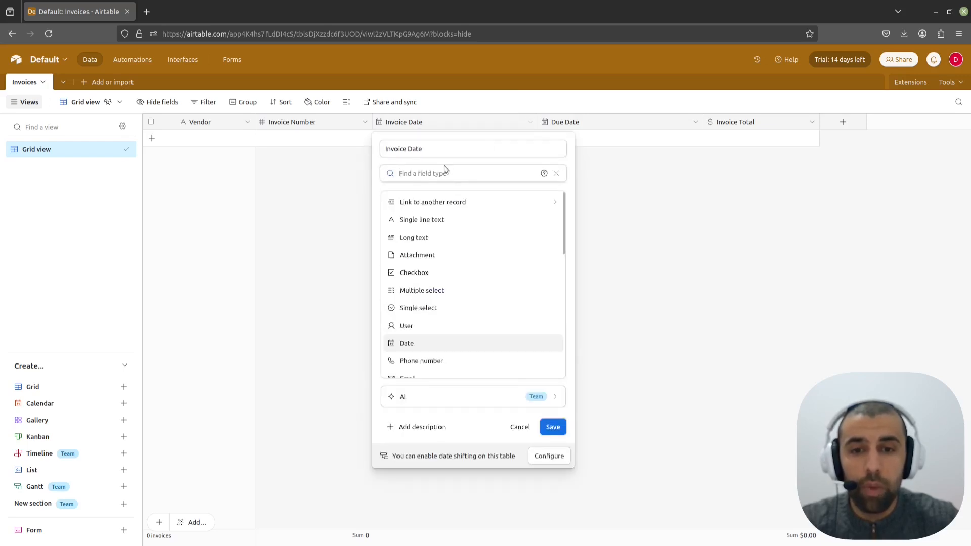
click(572, 190)
click(597, 173)
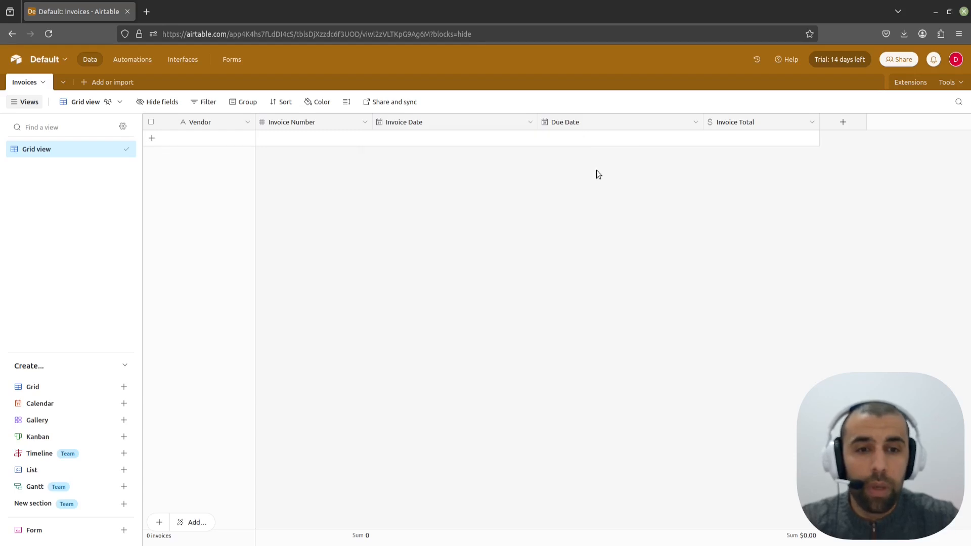
Check the field types and formats of the Due Date and Invoice Total columns.
click(695, 123)
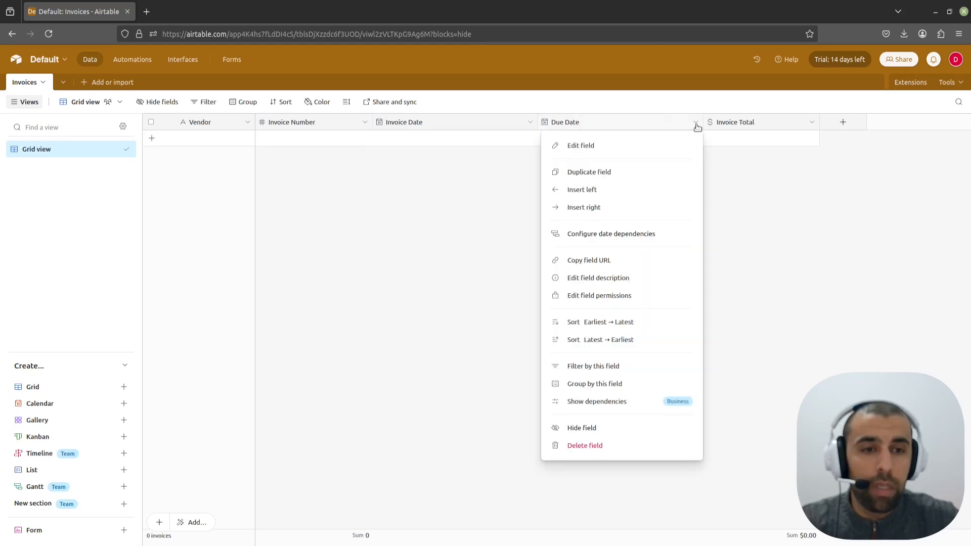
click(627, 148)
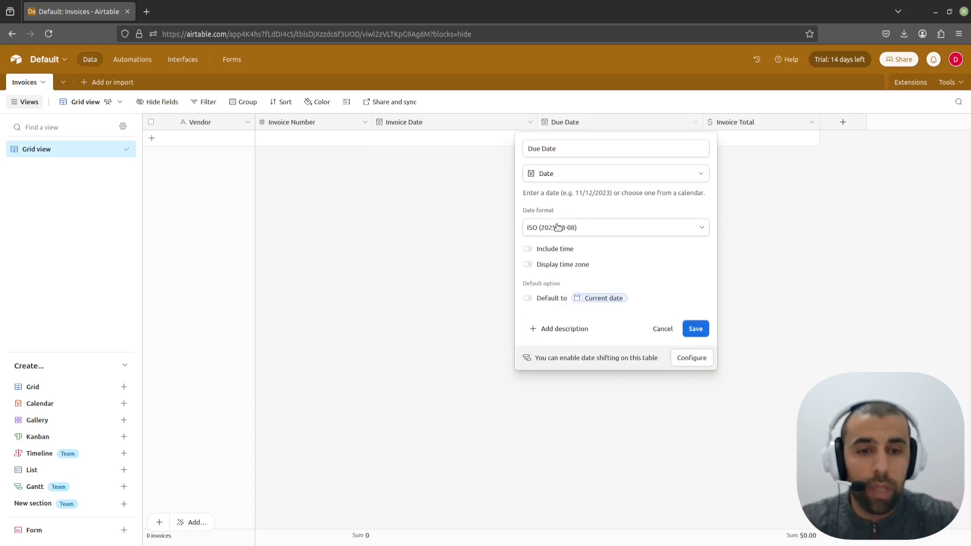
click(761, 226)
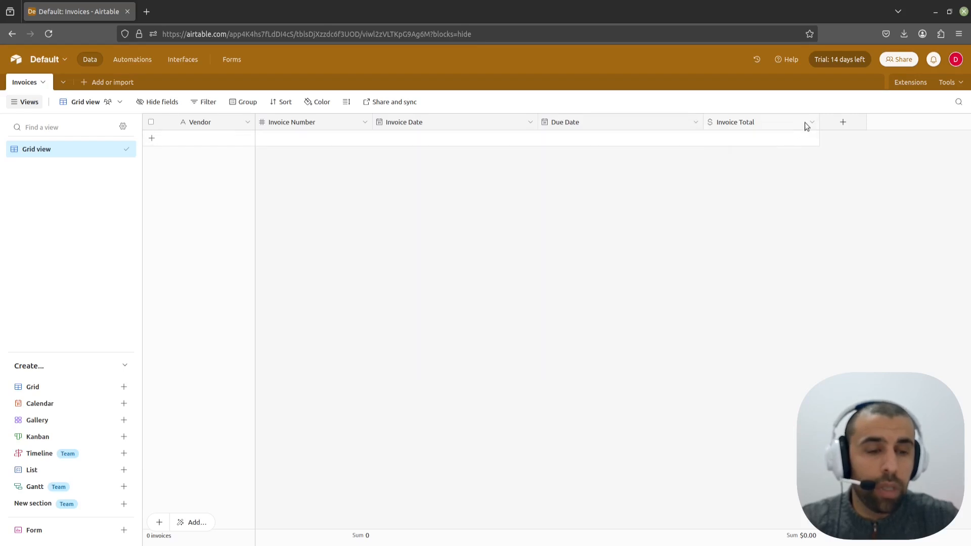
click(812, 122)
click(785, 146)
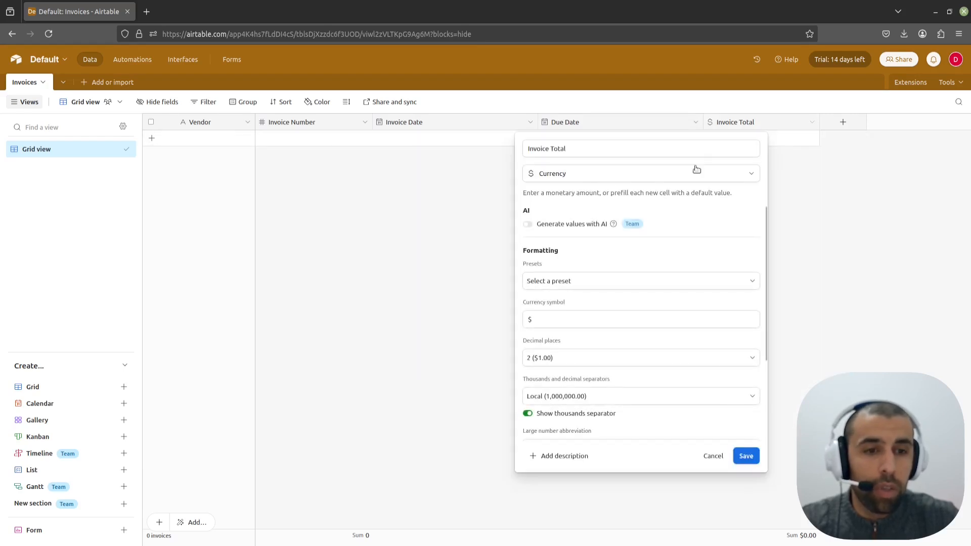
click(836, 183)
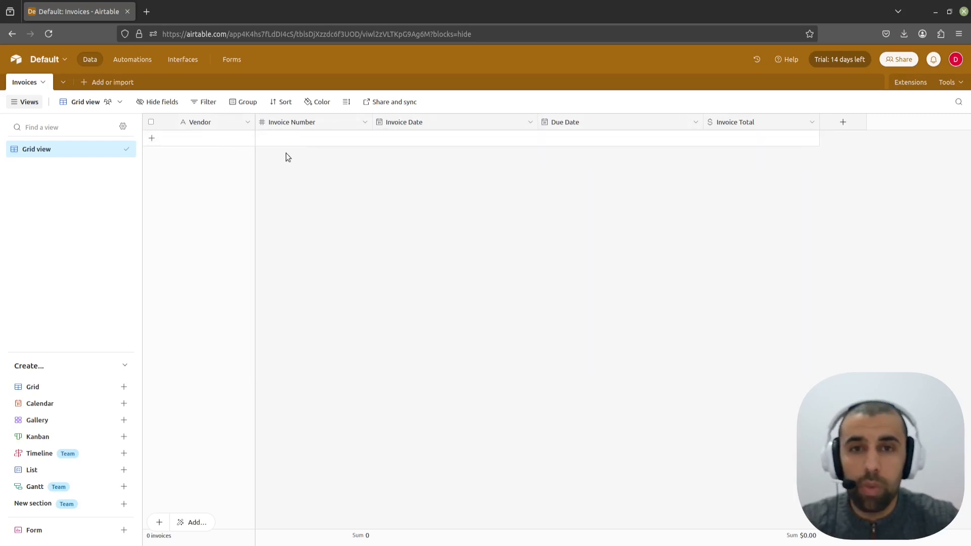
Switch to n8n and map the Airtable node's Vendor to vendor_name and Invoice Number to invoice_number from the Basic LLM Chain output.
key(alt+Tab)
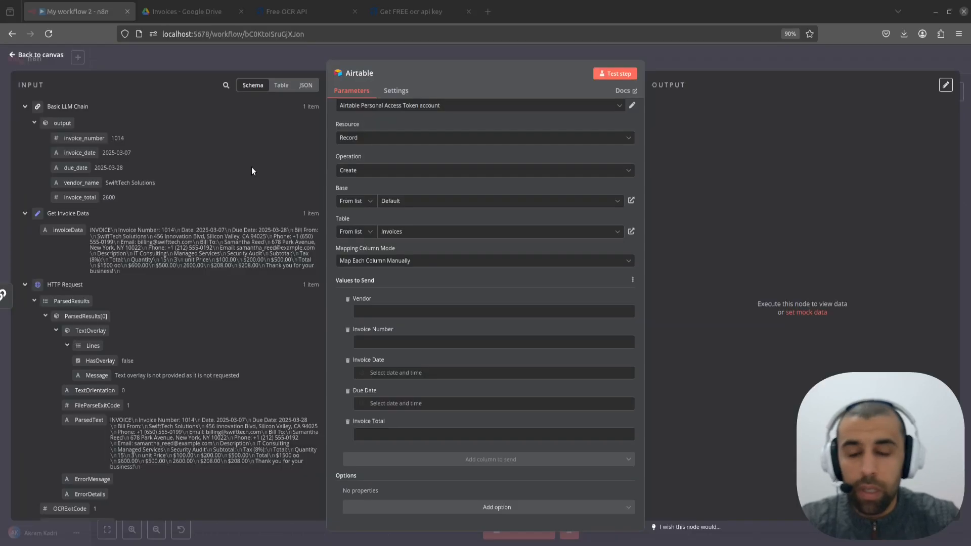
click(376, 310)
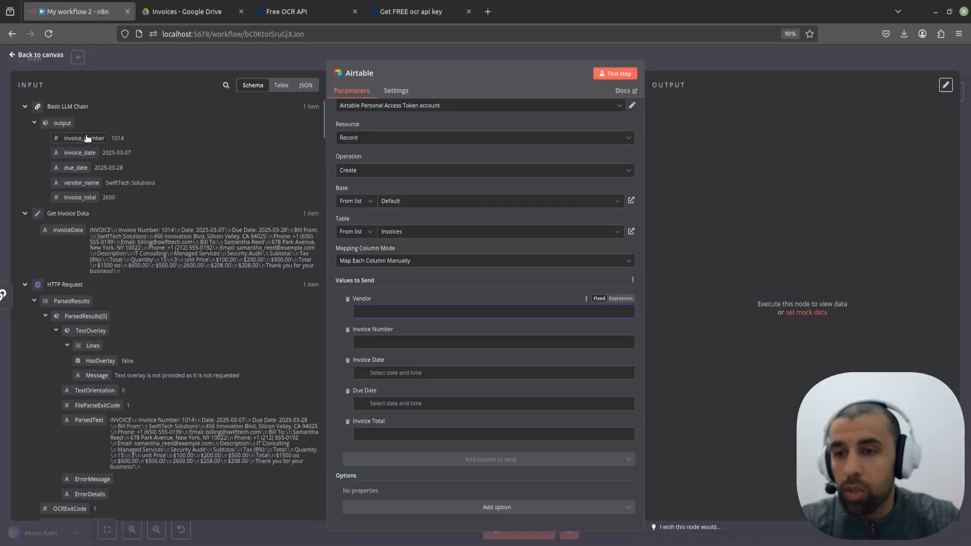
drag(80, 186, 396, 310)
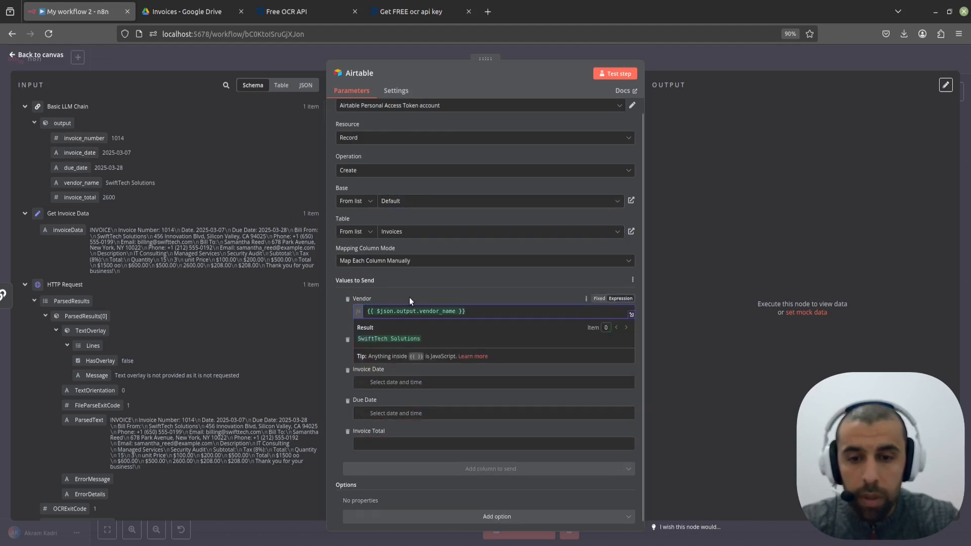
click(408, 297)
drag(84, 138, 387, 354)
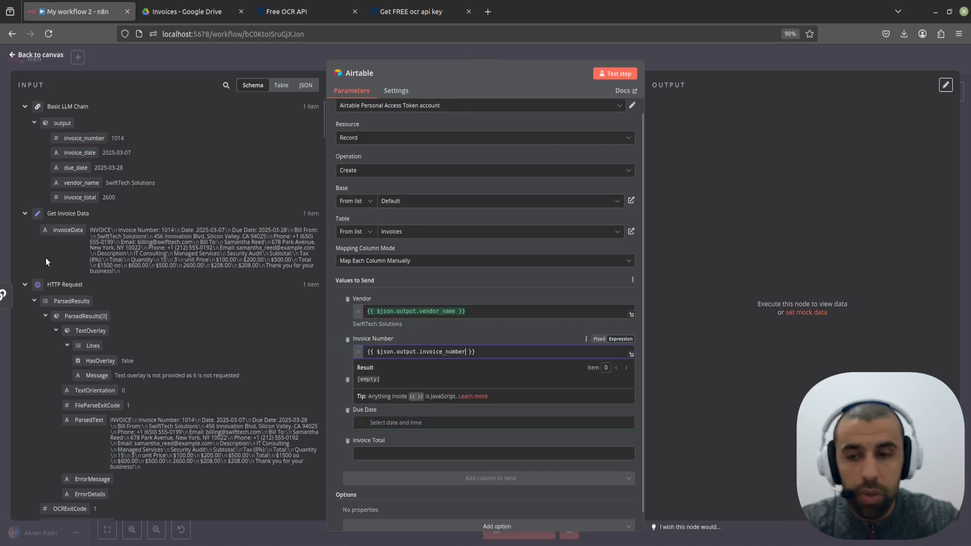
click(346, 360)
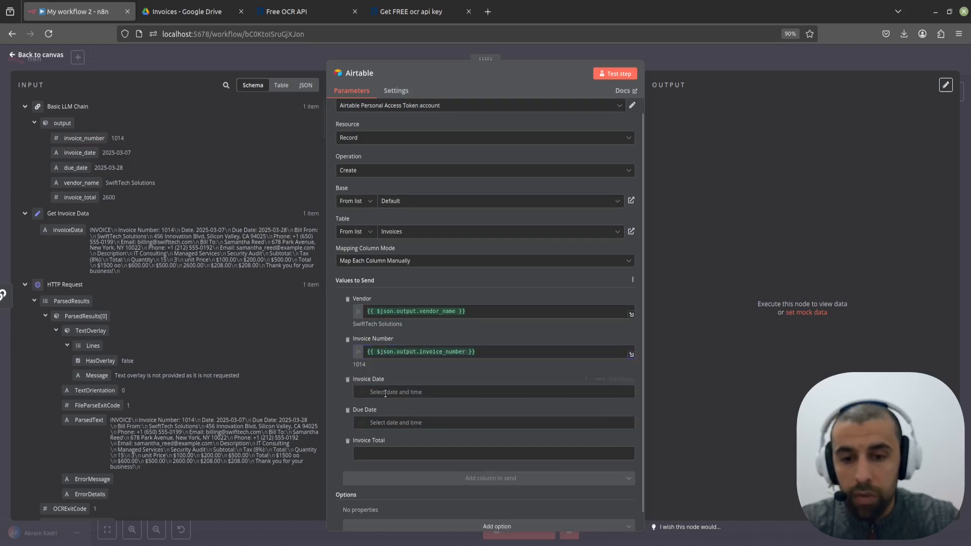
Map Invoice Date to invoice_date, Due Date to due_date and Invoice Total to invoice_total from the Basic LLM Chain output.
drag(71, 160, 396, 393)
drag(76, 168, 397, 433)
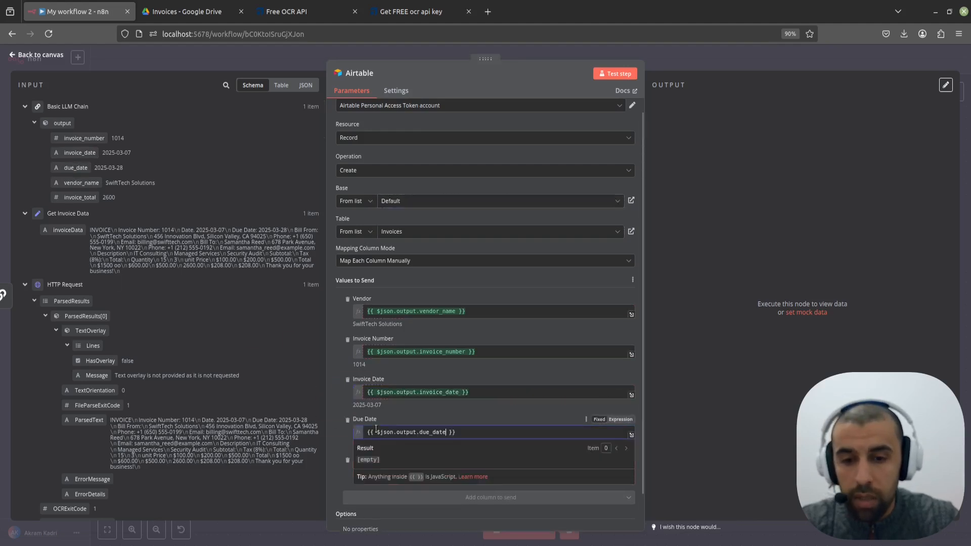
drag(80, 197, 397, 472)
click(338, 345)
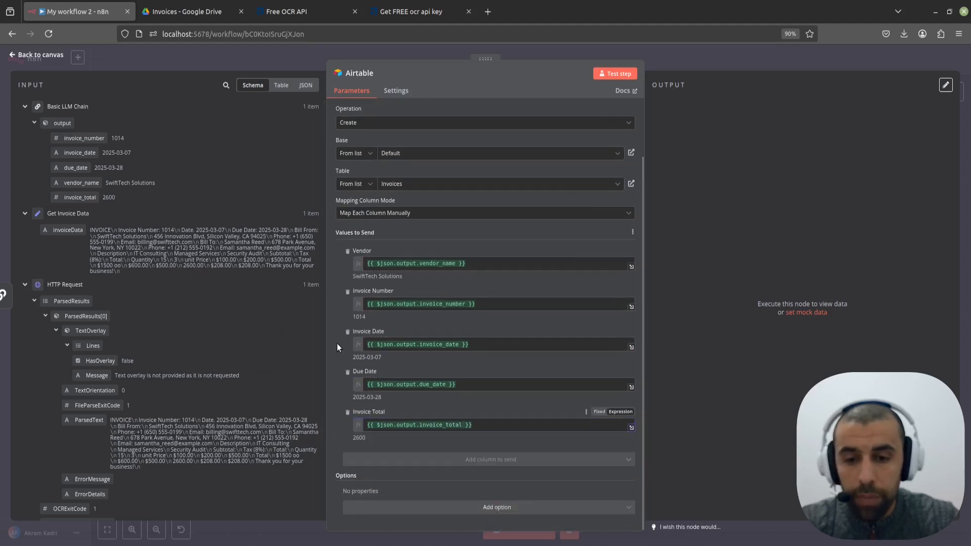
Add the Typecast option to the Airtable node and turn it on.
click(431, 504)
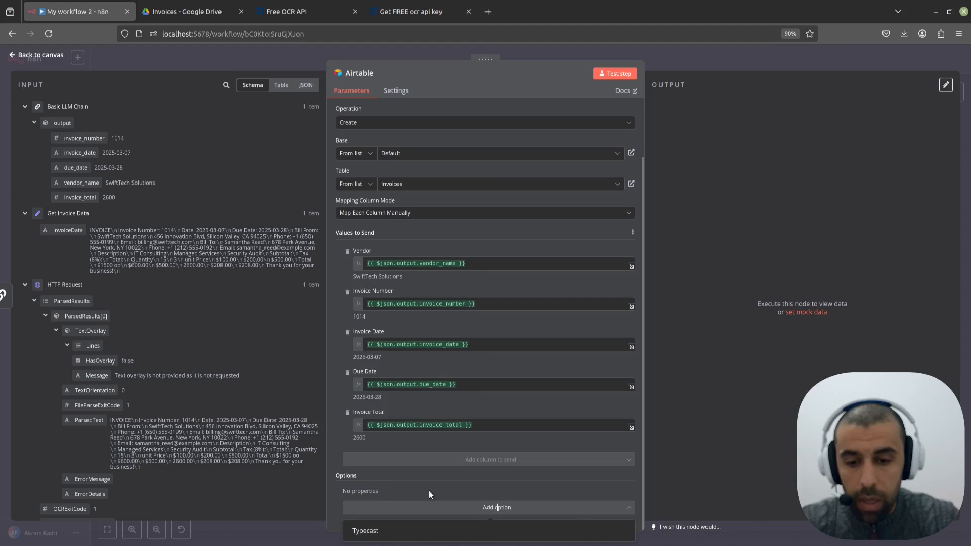
click(384, 534)
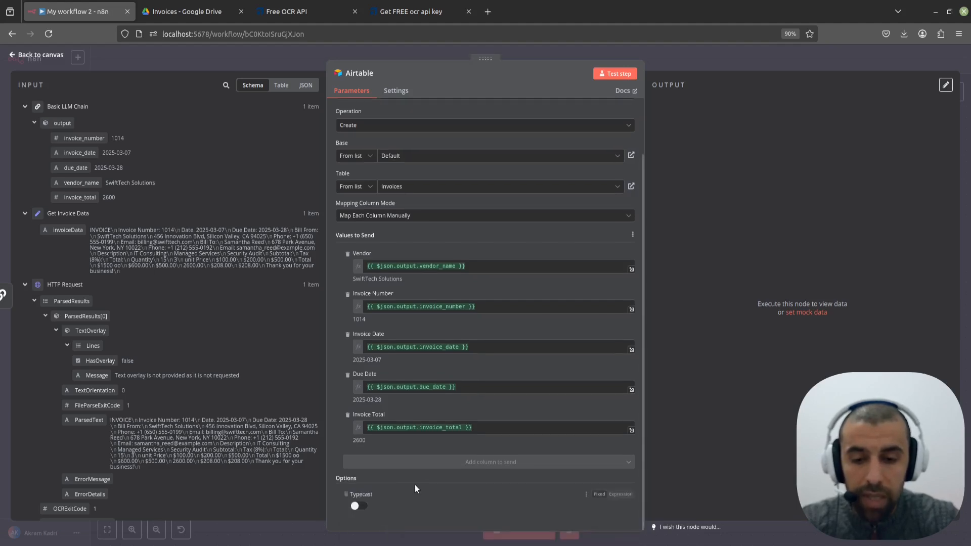
click(365, 506)
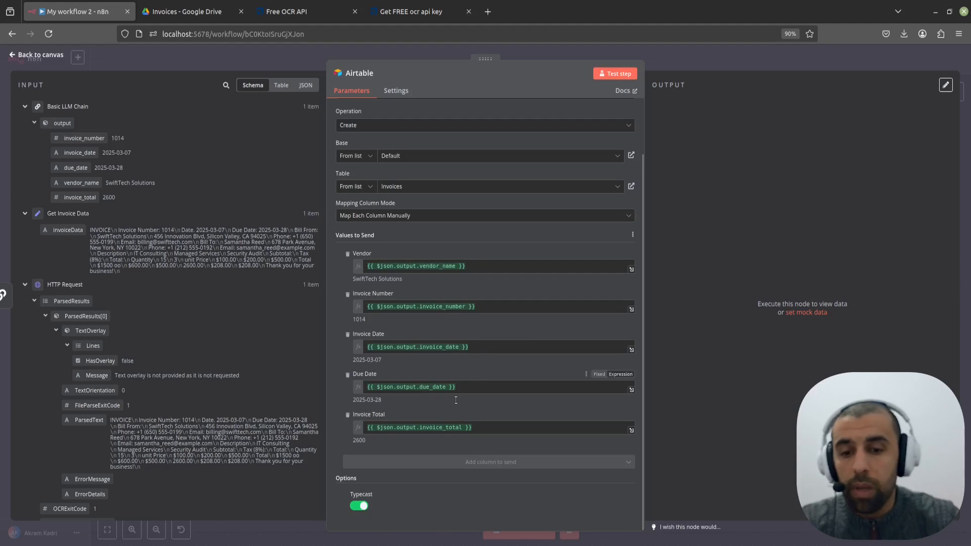
Test the Airtable node, check the new record in the Airtable Invoices table, and return to the n8n workflow canvas.
scroll(449, 384, up, 1)
scroll(448, 384, up, 2)
click(617, 74)
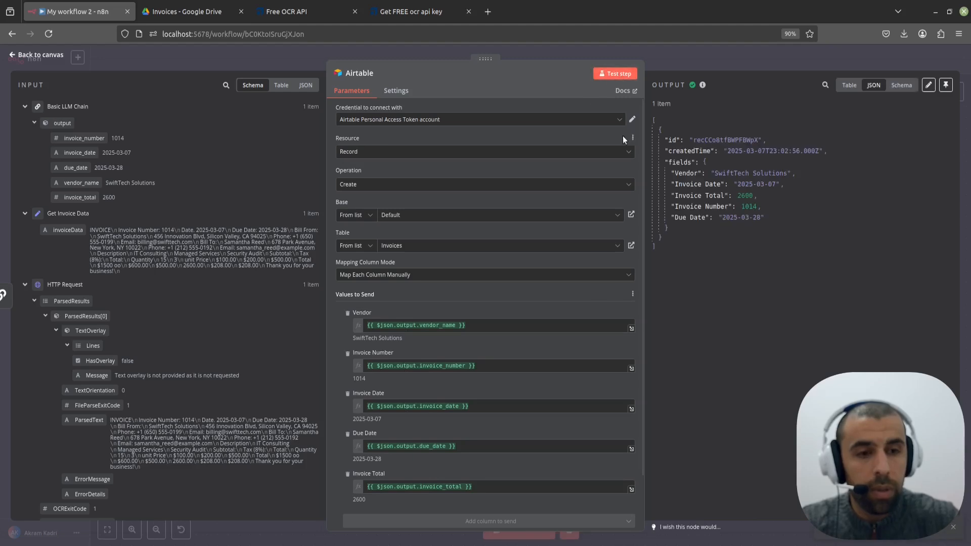
key(alt+Tab)
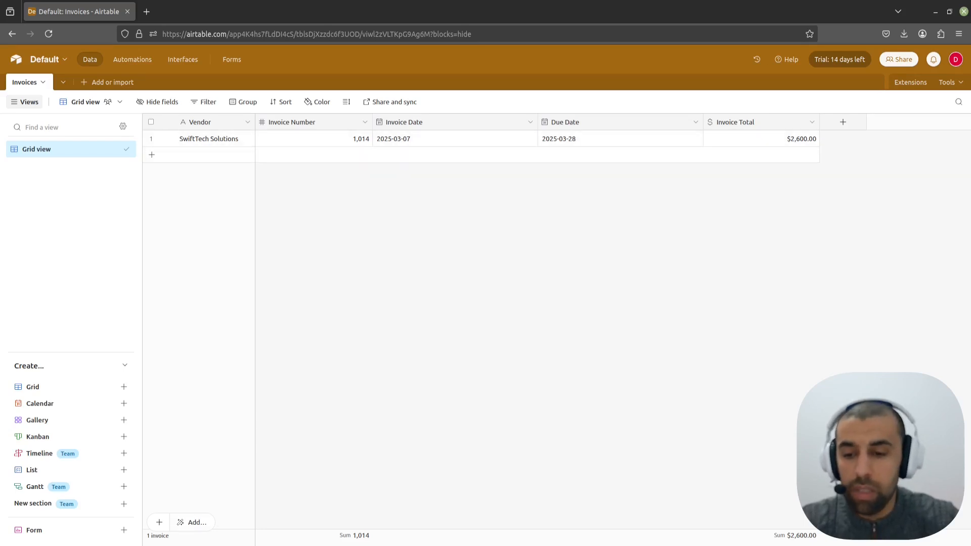
click(147, 545)
click(689, 67)
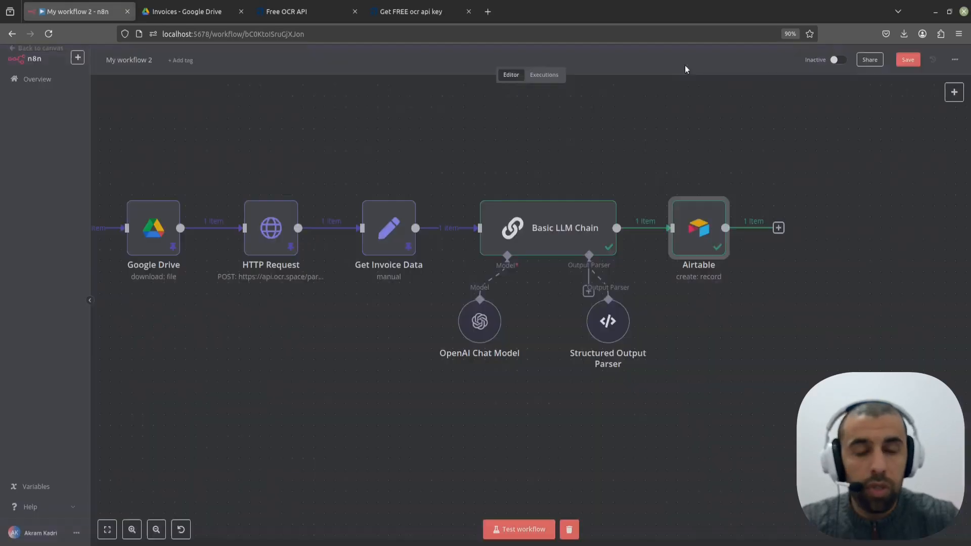
Unpin the data on the Google Drive Trigger, Google Drive, HTTP Request and Get Invoice Data nodes.
click(278, 243)
key(p)
drag(259, 336, 463, 321)
key(p)
click(349, 222)
key(p)
click(228, 224)
key(p)
click(483, 223)
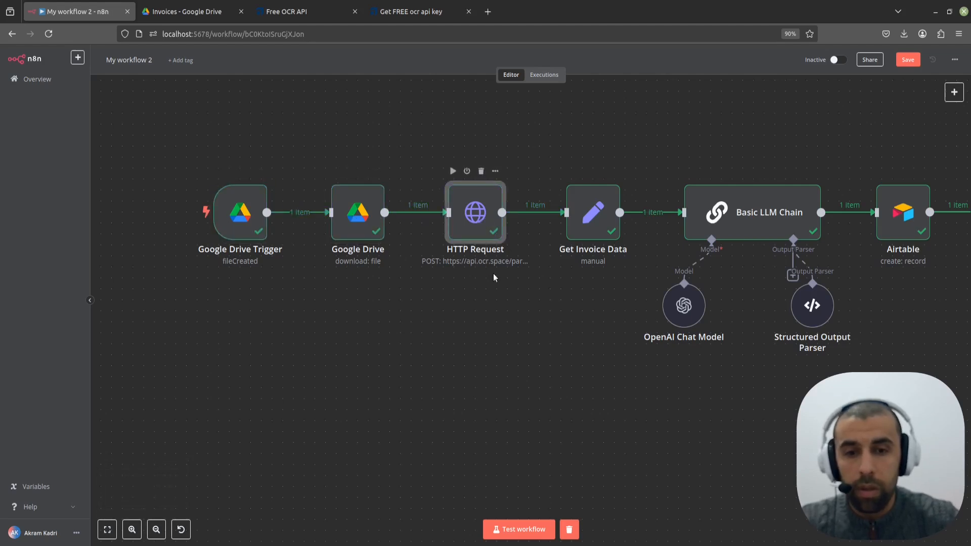
Save the workflow and activate it.
scroll(520, 307, down, 3)
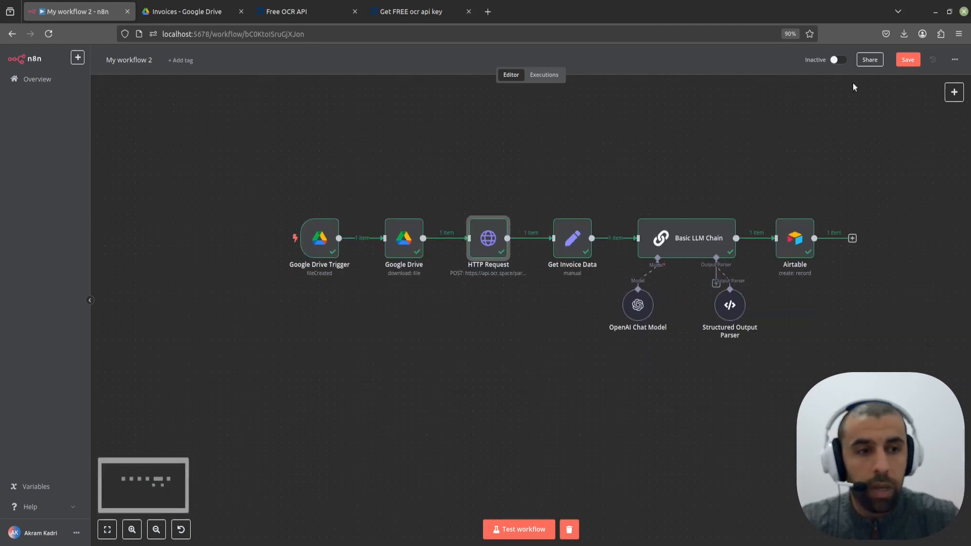
click(903, 61)
click(838, 60)
click(565, 322)
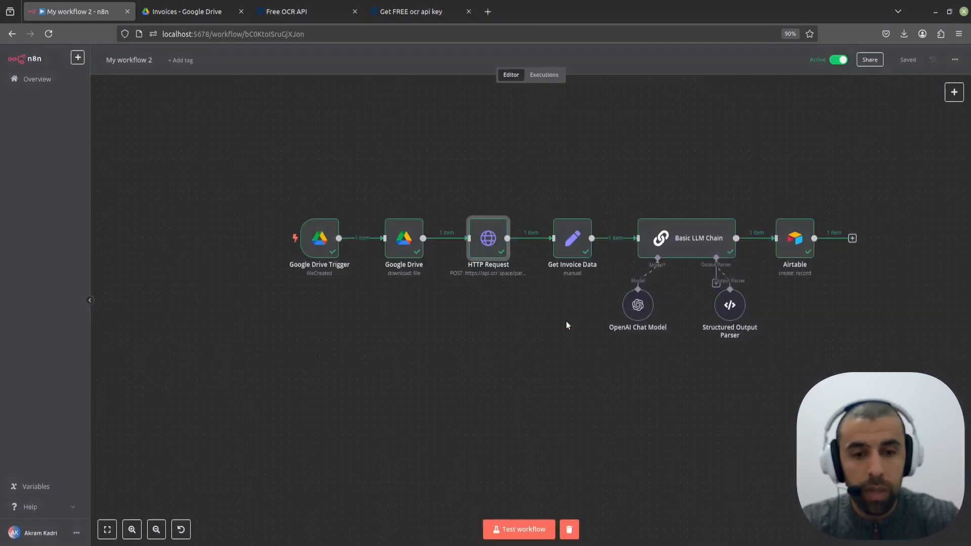
Upload invoice_3159.pdf from the local Sample Invoices folder to the Invoices folder in Google Drive.
click(191, 11)
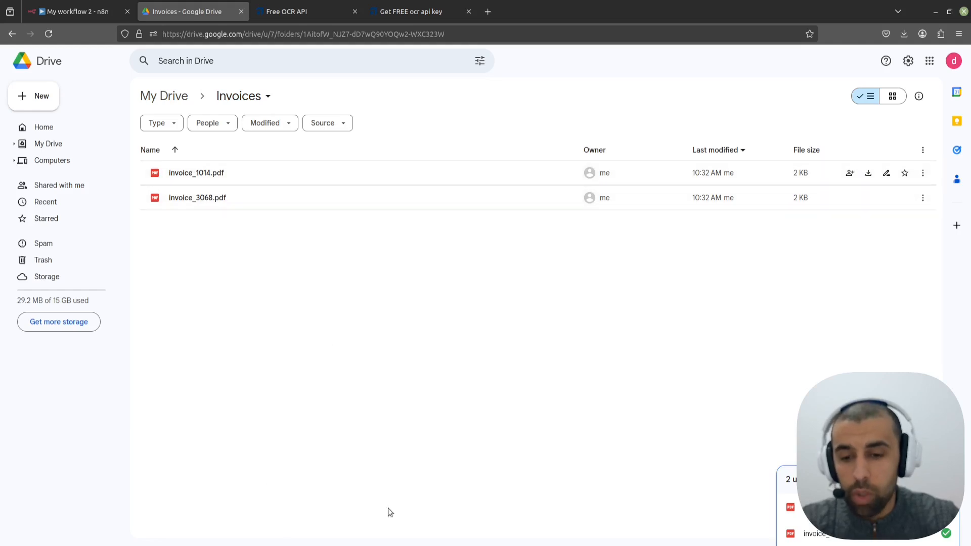
click(340, 545)
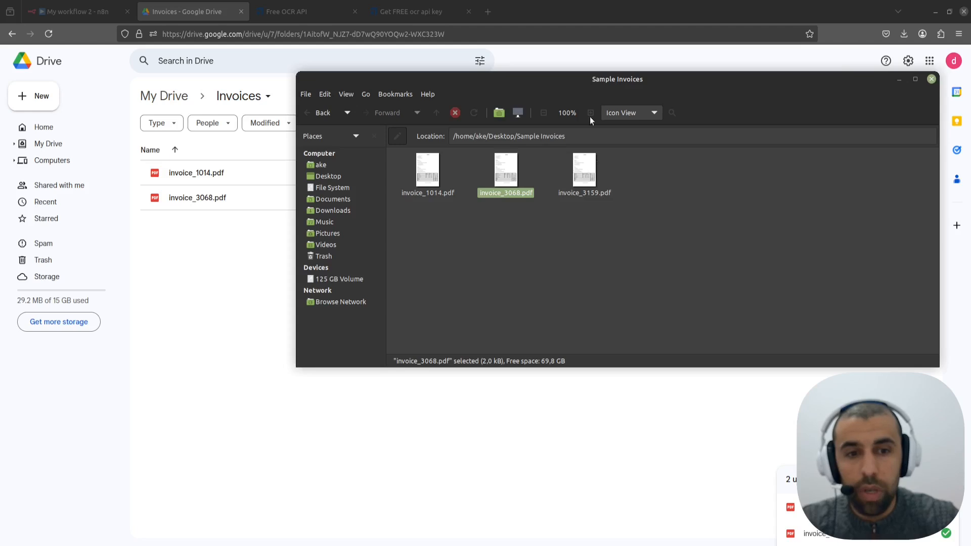
drag(584, 85, 635, 86)
drag(637, 175, 248, 283)
drag(885, 78, 680, 105)
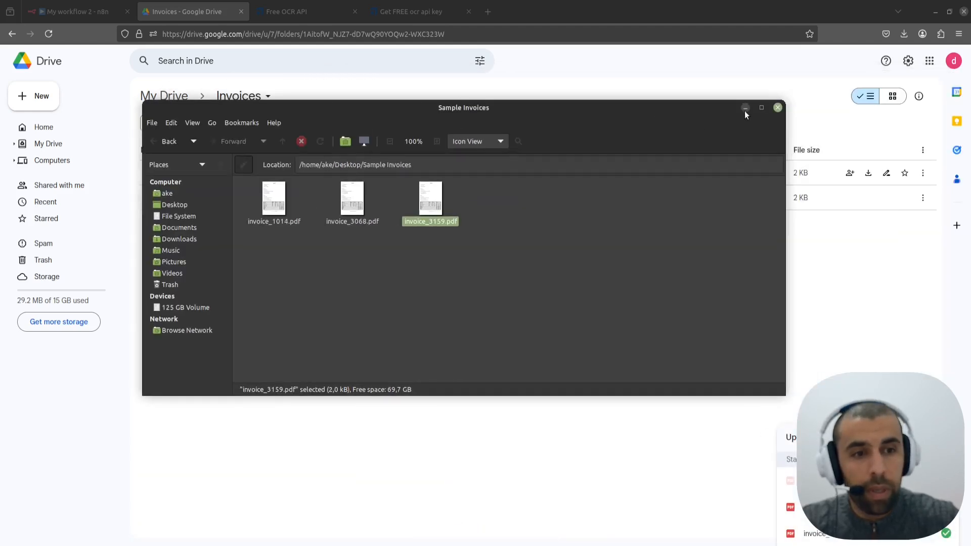
click(745, 108)
Review the workflow's executions in n8n and check the Airtable Invoices table for the record from the uploaded invoice.
click(83, 9)
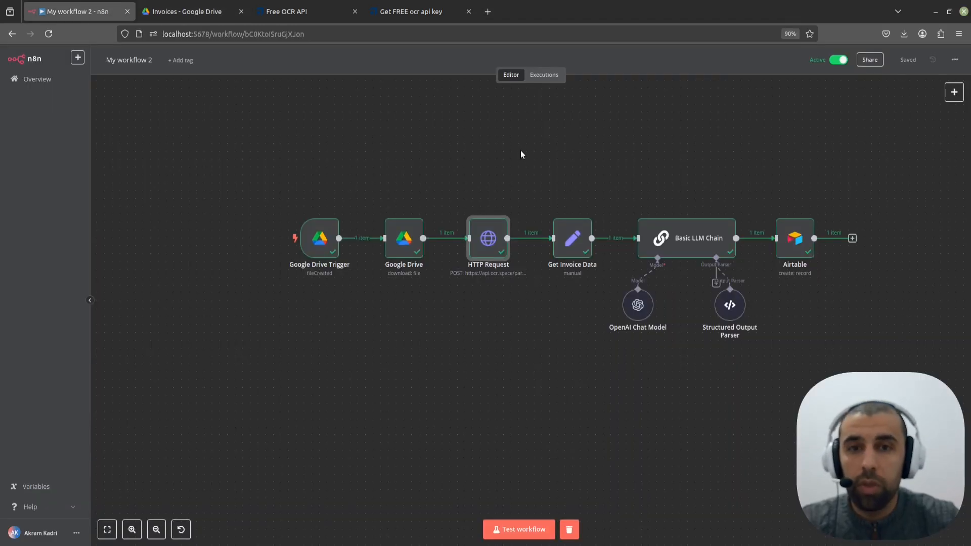
click(544, 75)
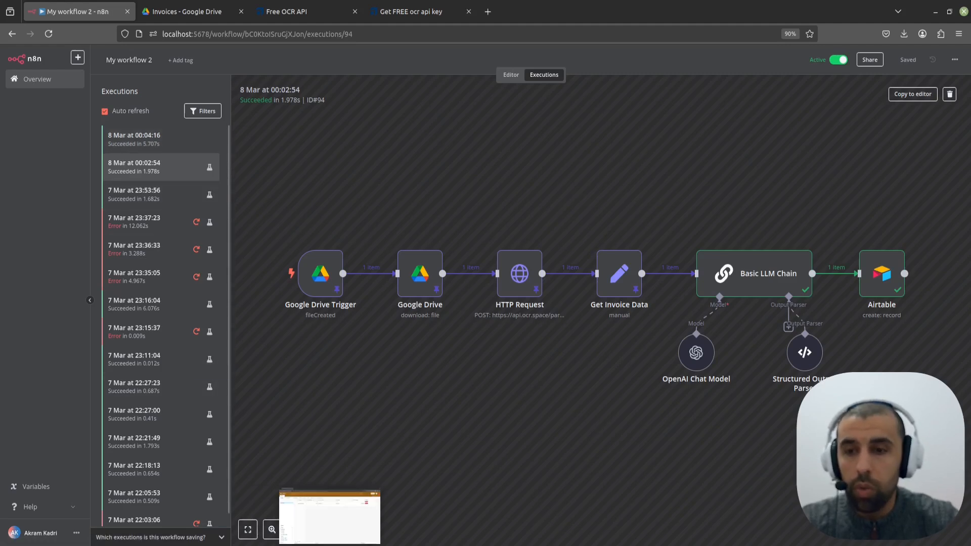
click(330, 536)
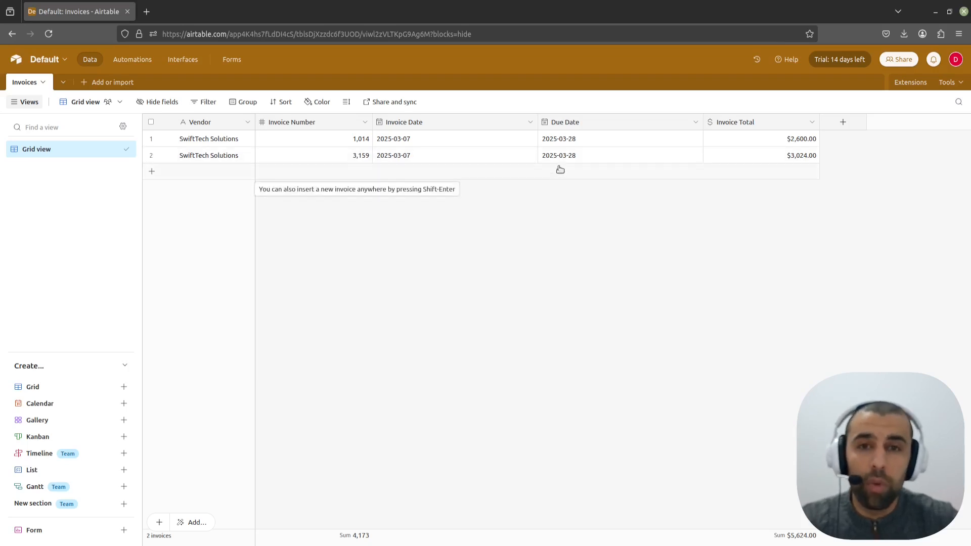
click(127, 545)
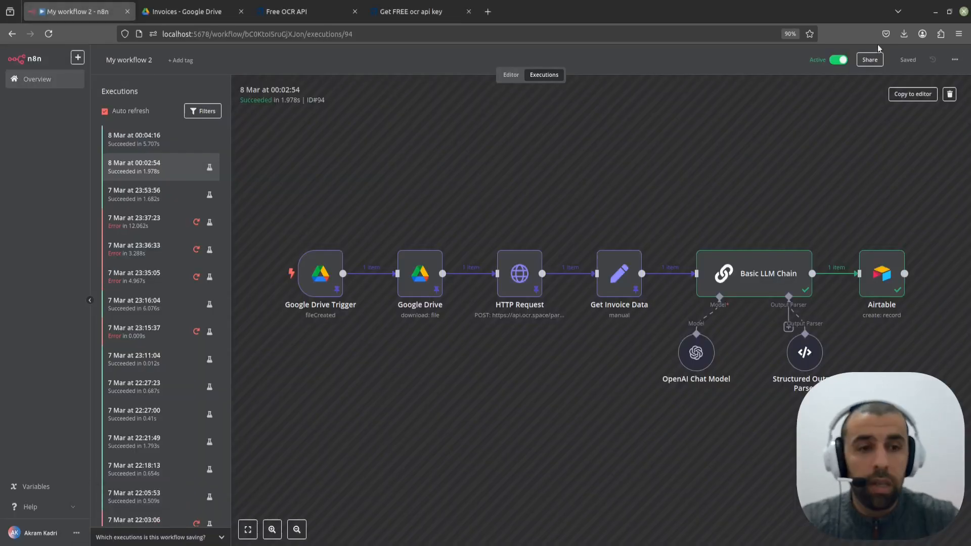